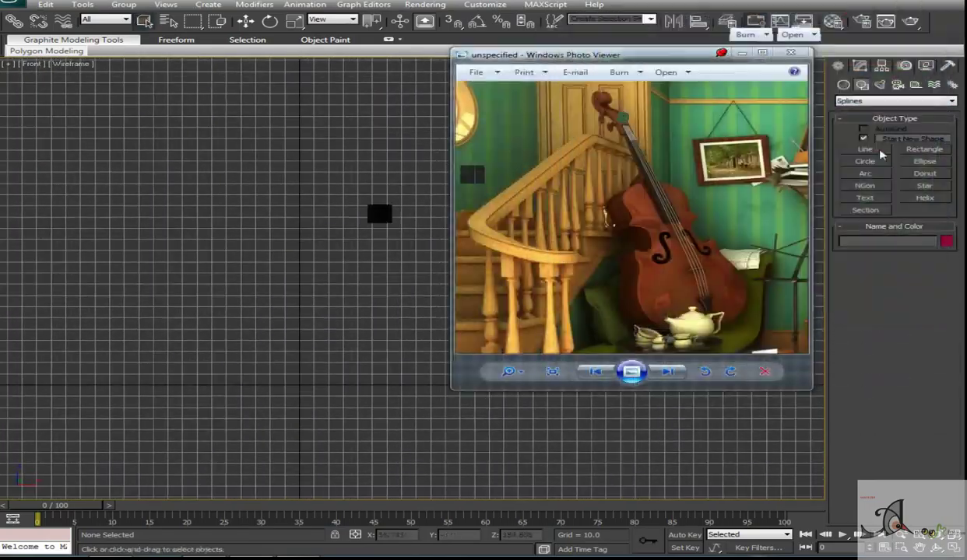
# Draw a line in the Front viewport tracing the cello's half profile, from the scroll curl down the neck to the body
pyautogui.click(878, 150)
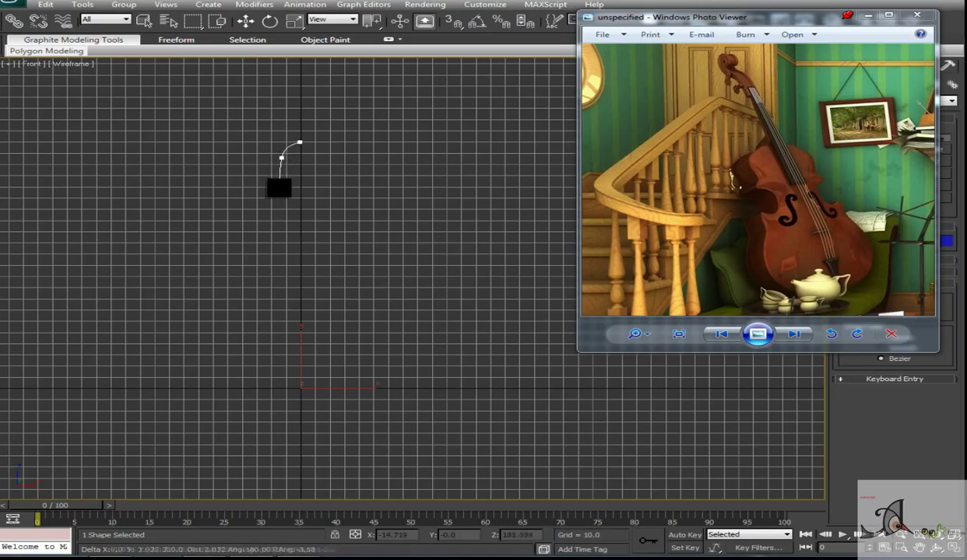
pyautogui.click(280, 185)
pyautogui.click(242, 217)
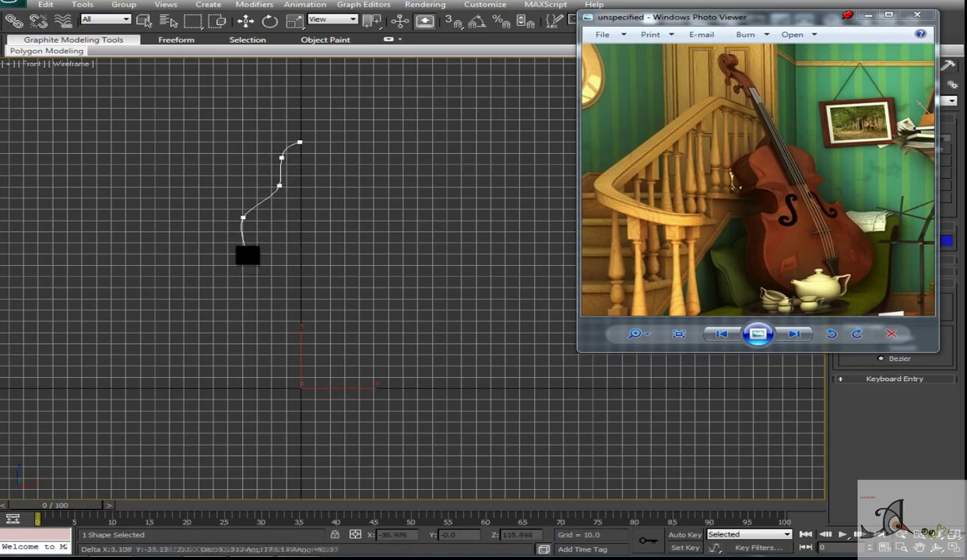
pyautogui.click(257, 283)
pyautogui.click(263, 296)
pyautogui.click(278, 316)
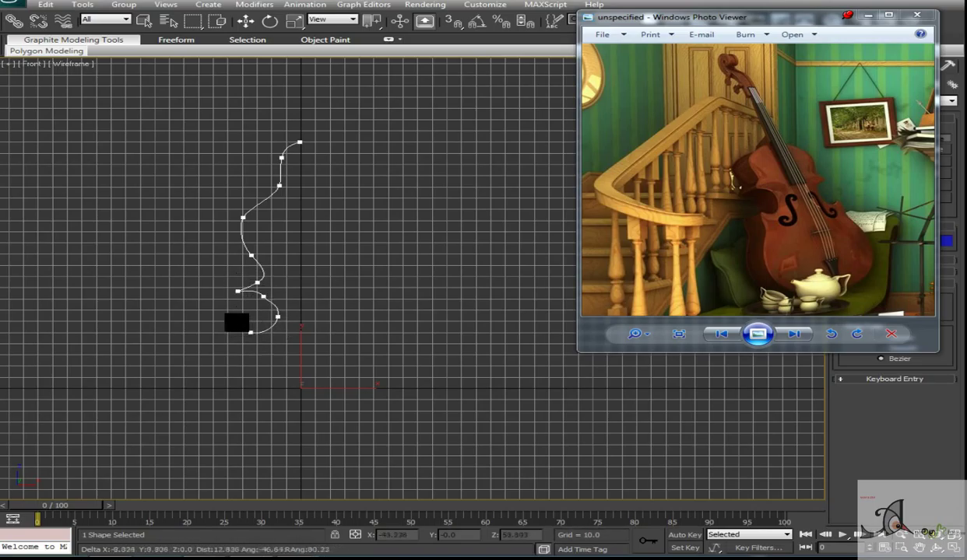
pyautogui.click(224, 333)
pyautogui.click(237, 353)
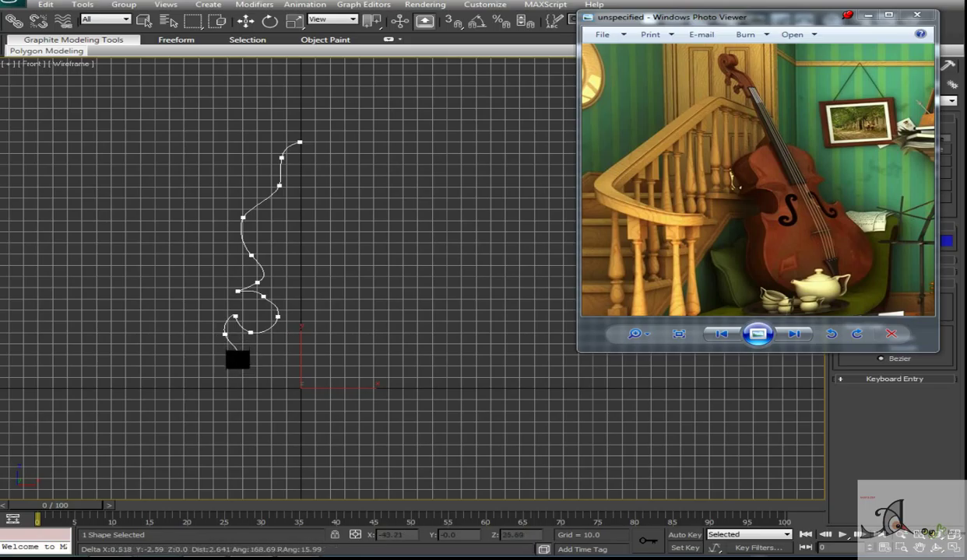
pyautogui.scroll(-2, 207, 432)
pyautogui.click(273, 397)
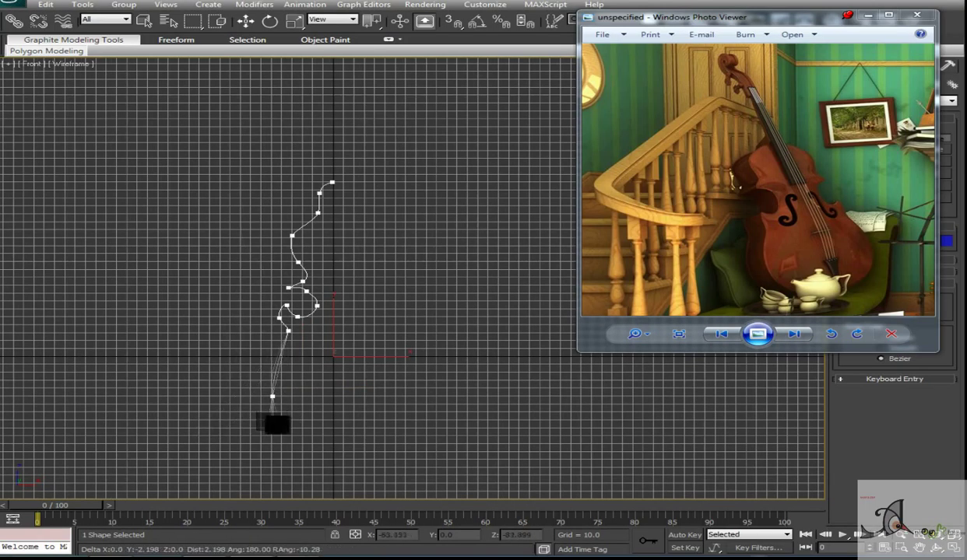
pyautogui.click(302, 438)
# Finish the profile line at the body base and reshape the lower body curve by moving vertices
pyautogui.click(333, 439)
pyautogui.rightClick(334, 441)
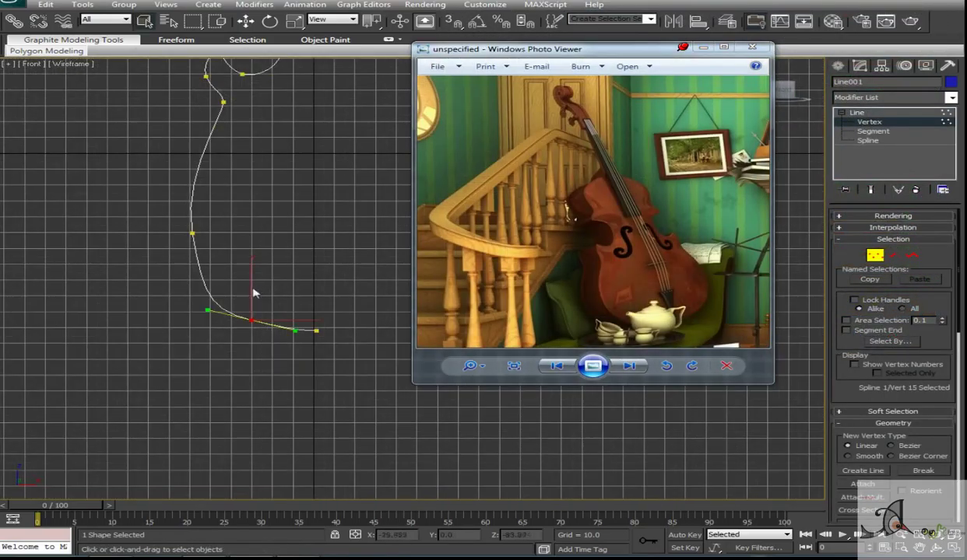
pyautogui.click(246, 21)
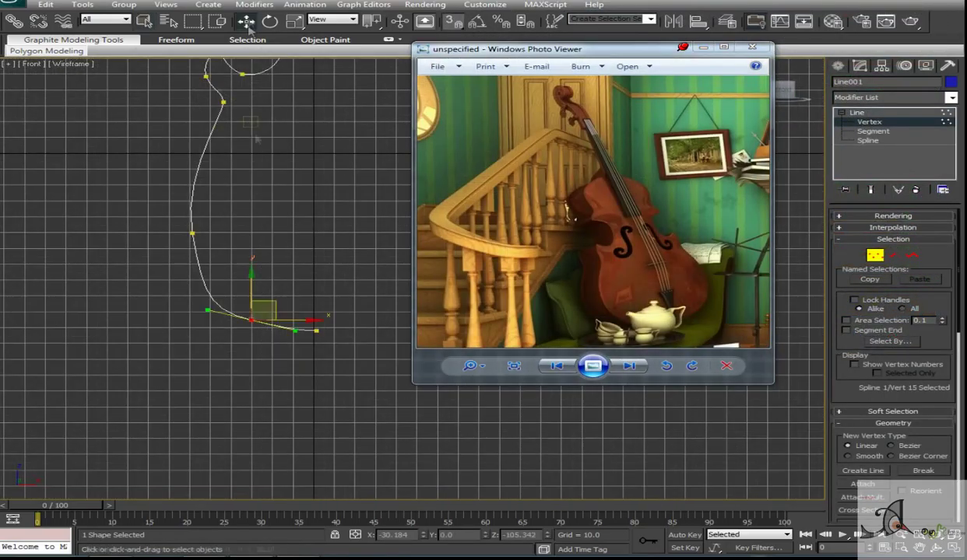
pyautogui.moveTo(357, 295); pyautogui.dragTo(338, 283, button='middle')
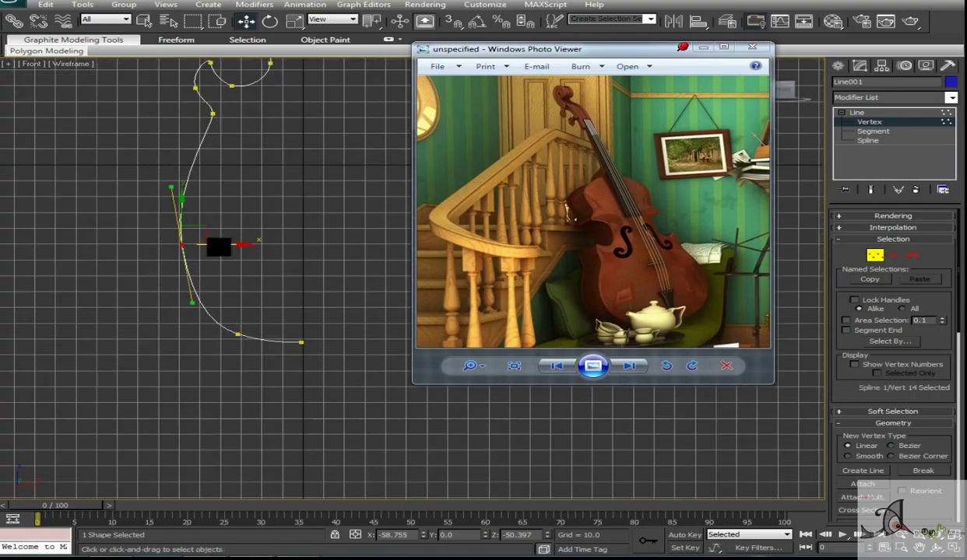
pyautogui.moveTo(216, 246); pyautogui.dragTo(170, 190)
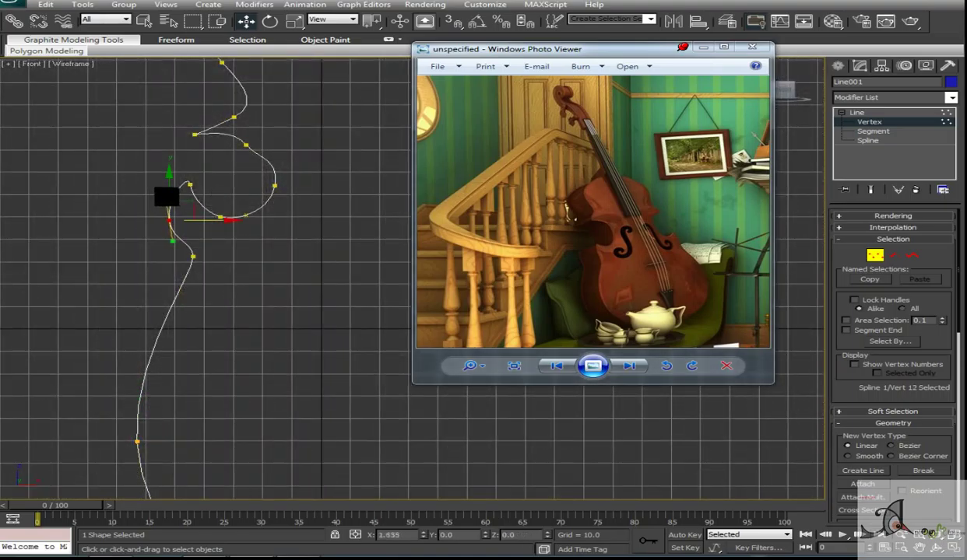
pyautogui.click(192, 256)
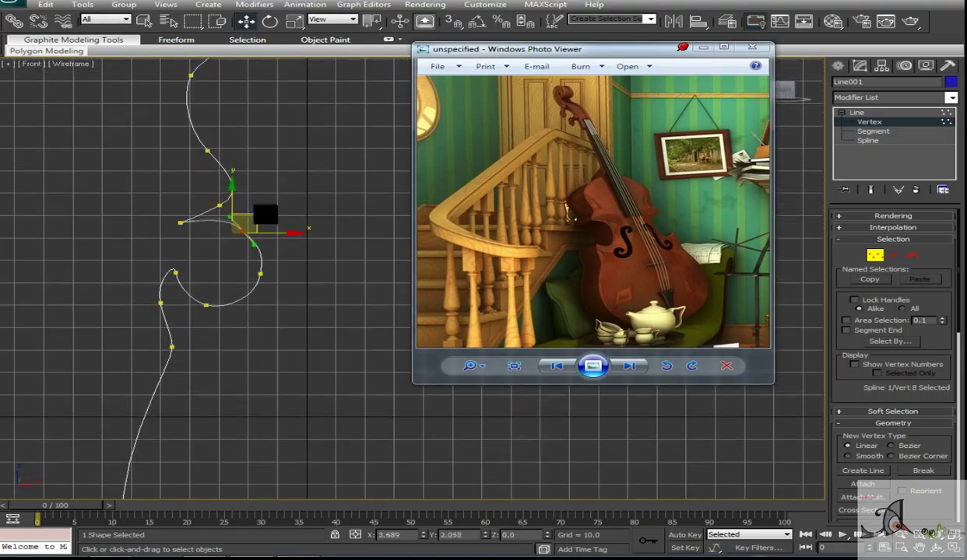
pyautogui.moveTo(265, 215); pyautogui.dragTo(256, 241)
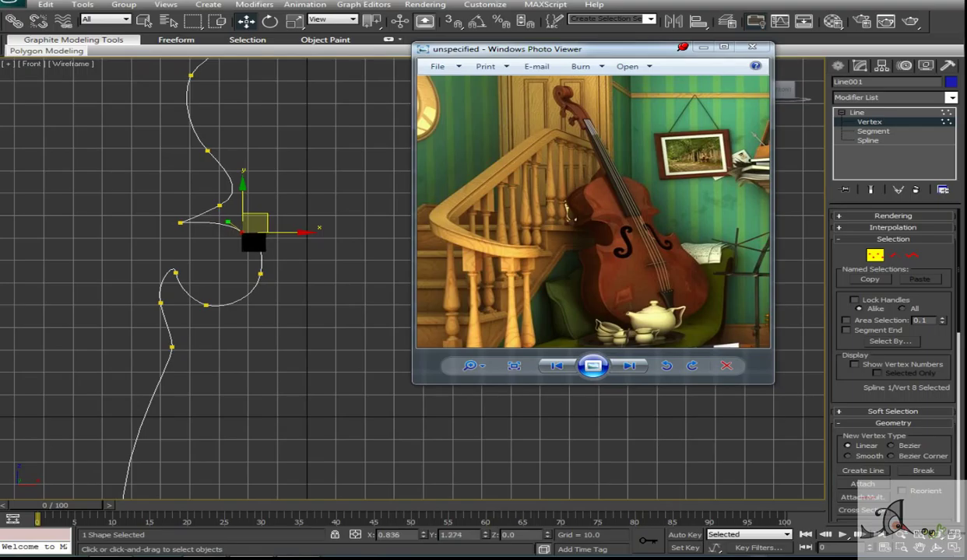
# Refine vertices 6 through 9 along the lower curve to follow the reference outline
pyautogui.click(260, 273)
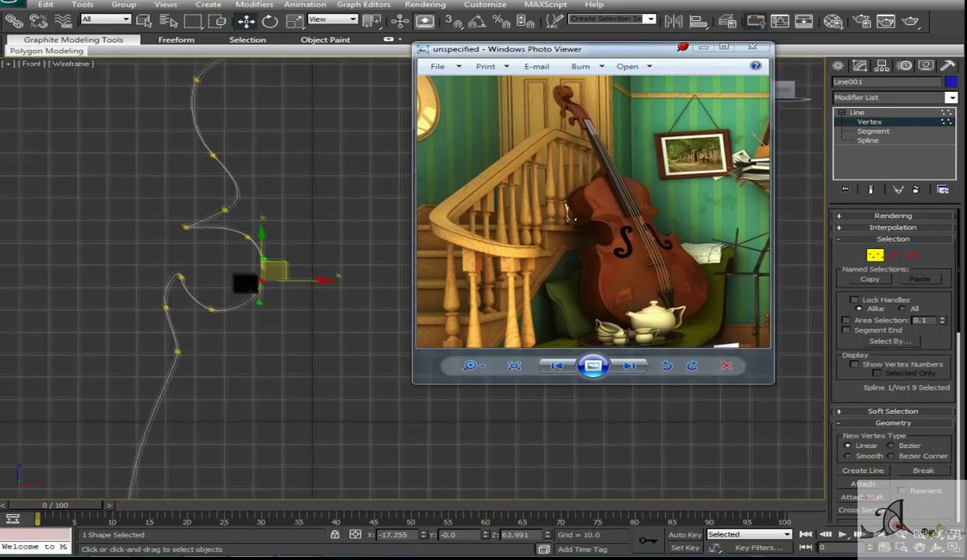
pyautogui.rightClick(202, 261)
pyautogui.click(201, 234)
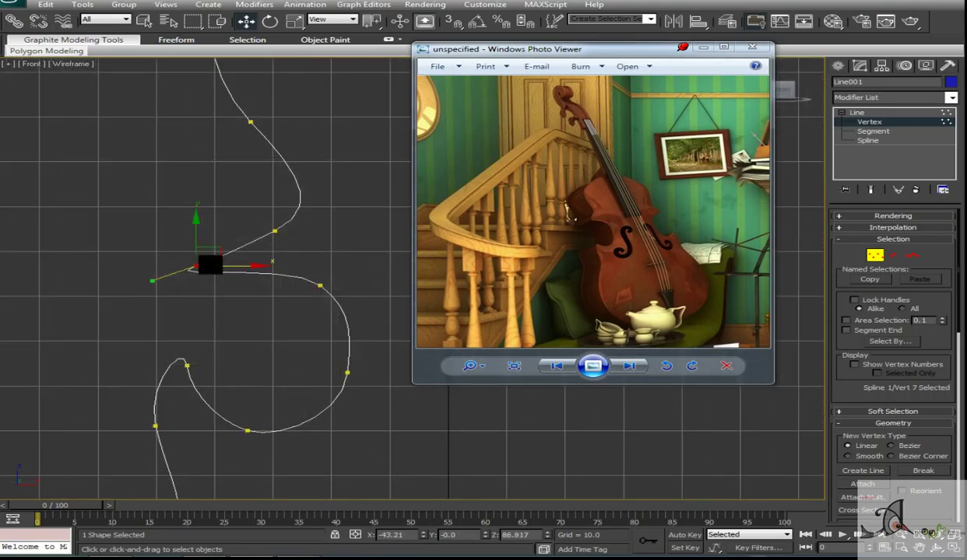
pyautogui.moveTo(222, 247); pyautogui.dragTo(213, 289)
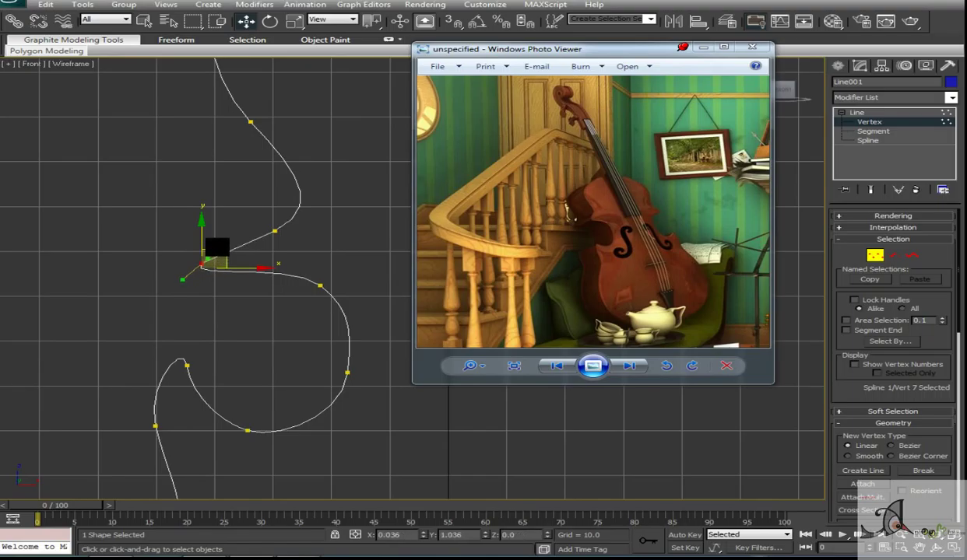
pyautogui.click(320, 286)
pyautogui.click(347, 373)
pyautogui.moveTo(346, 373); pyautogui.dragTo(344, 359, button='middle')
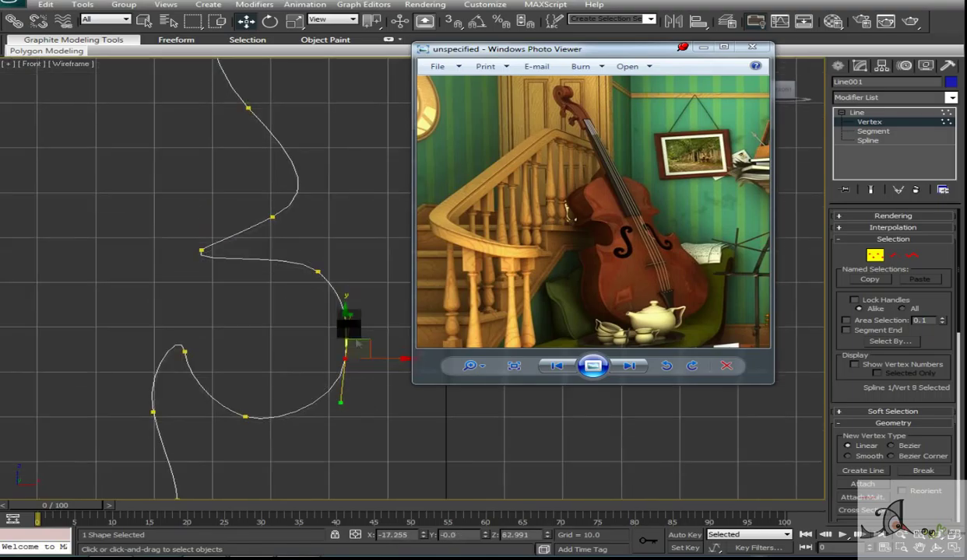
pyautogui.moveTo(206, 271); pyautogui.dragTo(213, 296, button='middle')
pyautogui.click(208, 275)
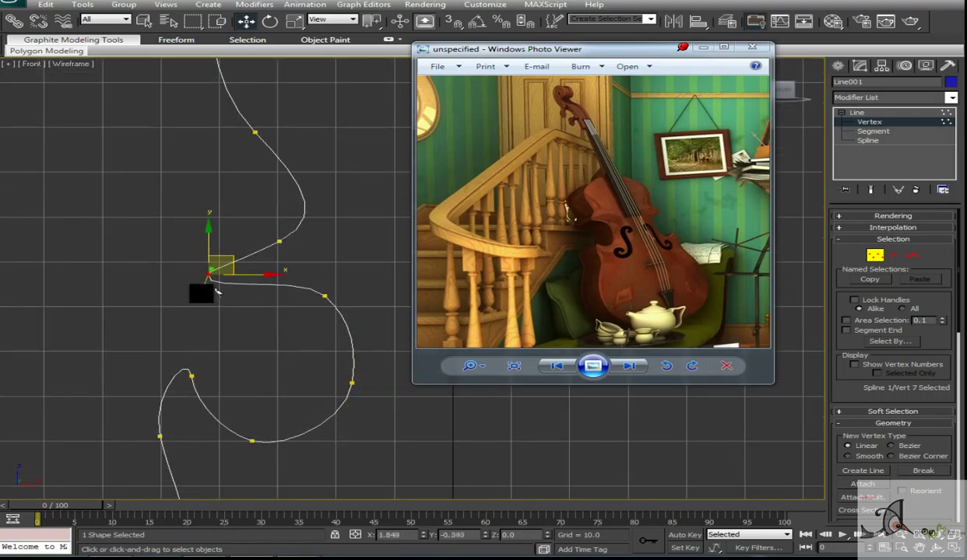
pyautogui.click(208, 274)
pyautogui.moveTo(212, 291); pyautogui.dragTo(204, 313, button='middle')
pyautogui.click(272, 262)
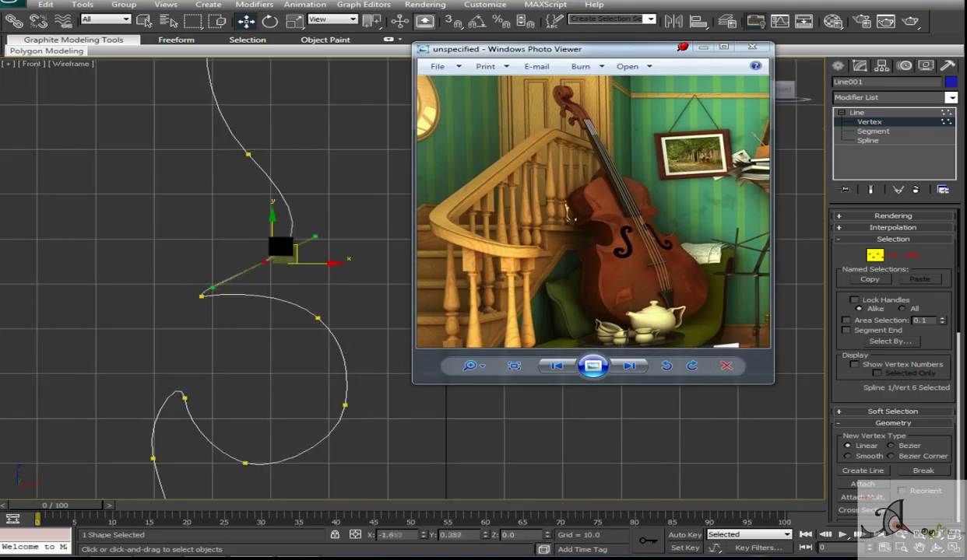
# Change vertex 5's type and move vertex 4 to reshape the neck curve
pyautogui.moveTo(218, 264); pyautogui.dragTo(219, 297, button='middle')
pyautogui.click(246, 185)
pyautogui.rightClick(210, 244)
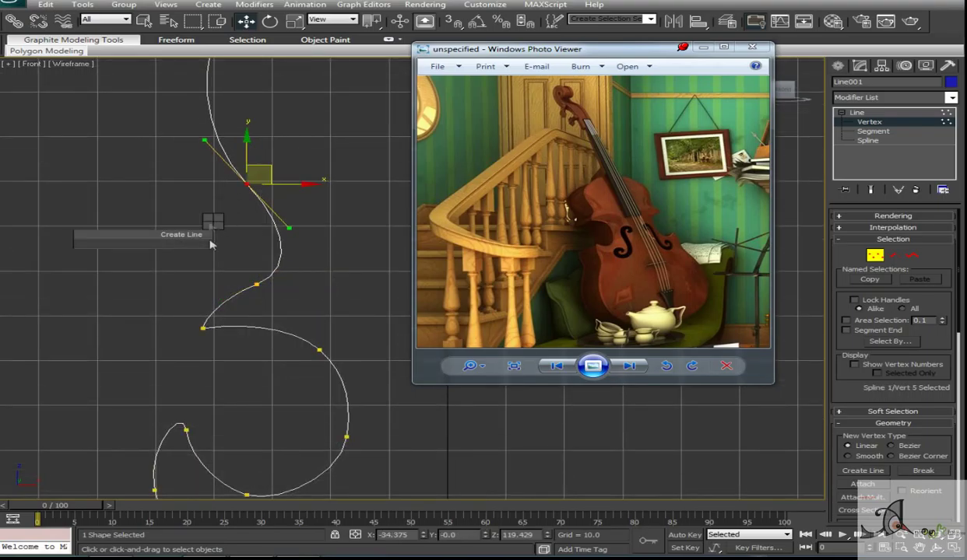
pyautogui.click(285, 246)
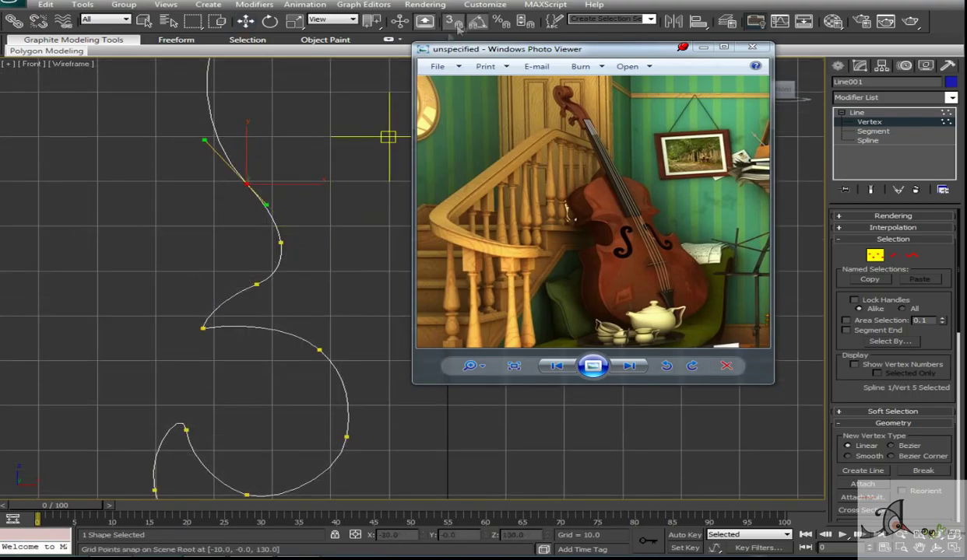
pyautogui.press('w')
pyautogui.moveTo(285, 246); pyautogui.dragTo(286, 297, button='middle')
pyautogui.keyDown('alt'); pyautogui.moveTo(216, 196); pyautogui.dragTo(300, 179, button='middle'); pyautogui.keyUp('alt')
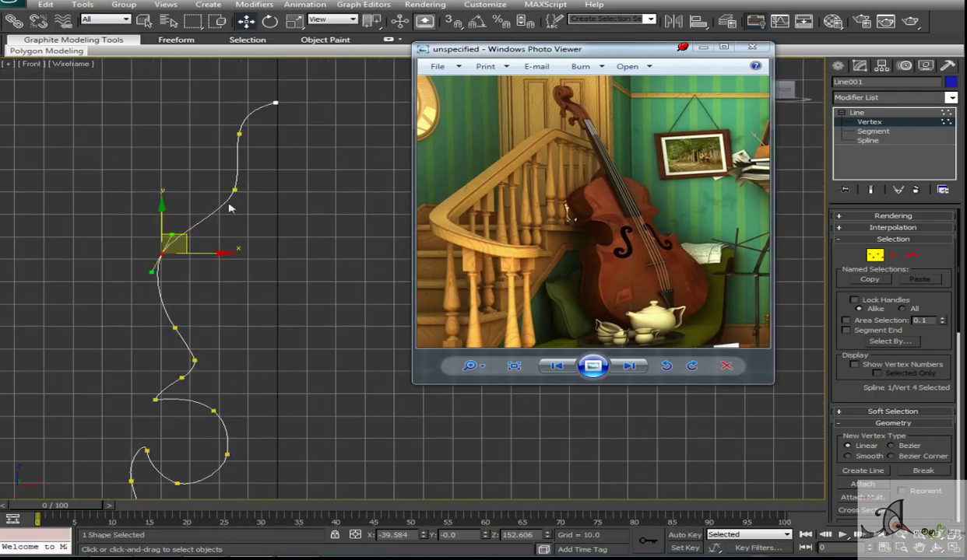
pyautogui.moveTo(244, 205); pyautogui.dragTo(219, 201)
# Check the top and scroll-loop vertices across the whole outline, then leave Vertex mode
pyautogui.click(161, 253)
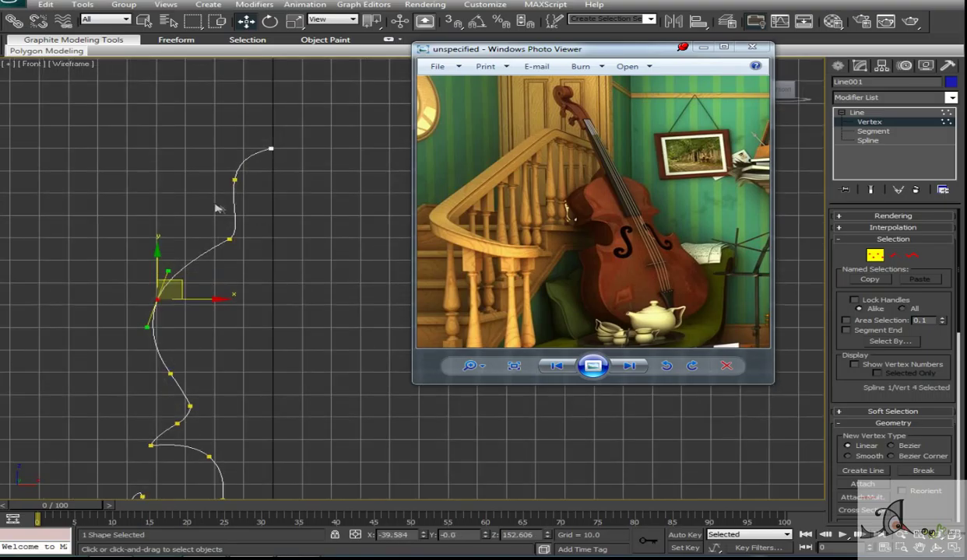
pyautogui.click(272, 148)
pyautogui.click(235, 200)
pyautogui.moveTo(249, 239); pyautogui.dragTo(257, 151, button='middle')
pyautogui.scroll(-5, 249, 179)
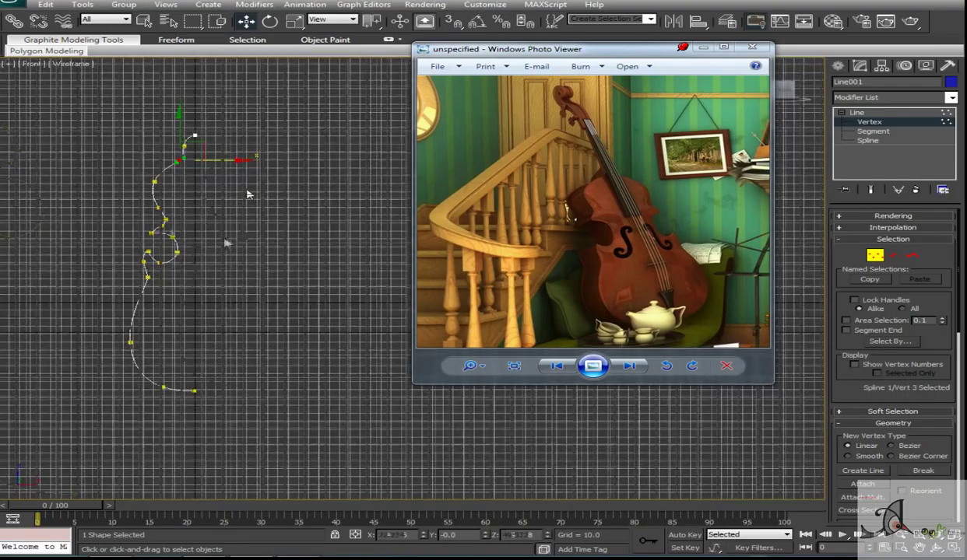
pyautogui.scroll(5, 247, 194)
pyautogui.click(266, 254)
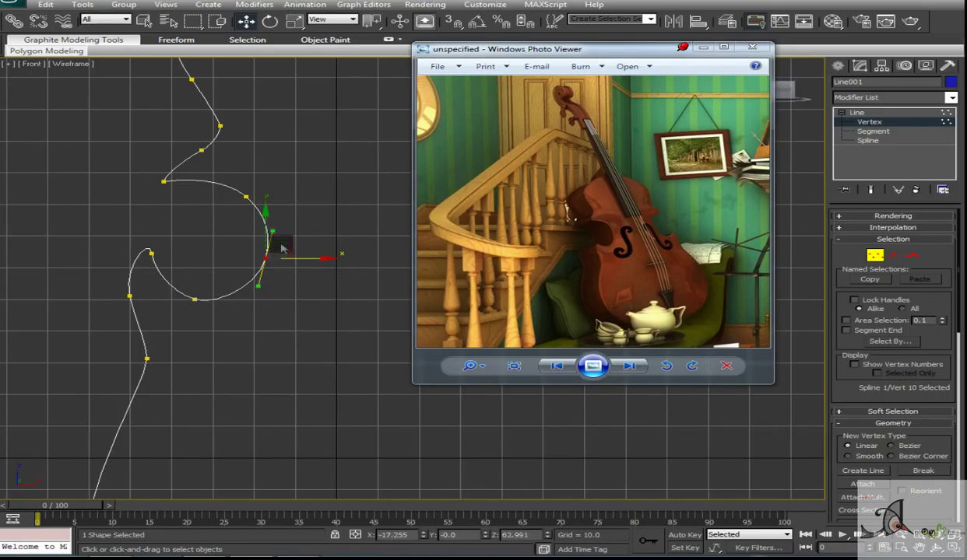
pyautogui.click(278, 222)
pyautogui.scroll(-3, 234, 230)
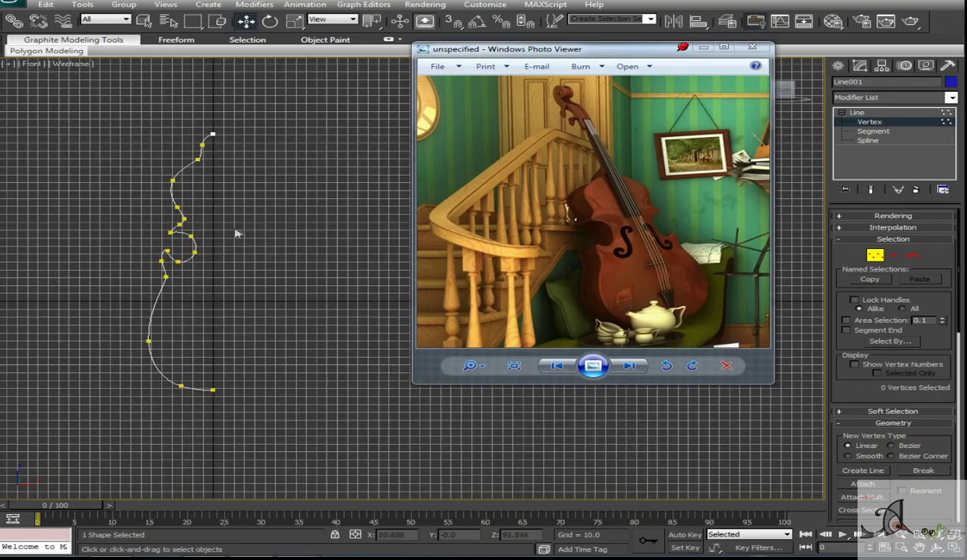
pyautogui.press('1')
pyautogui.scroll(3, 273, 234)
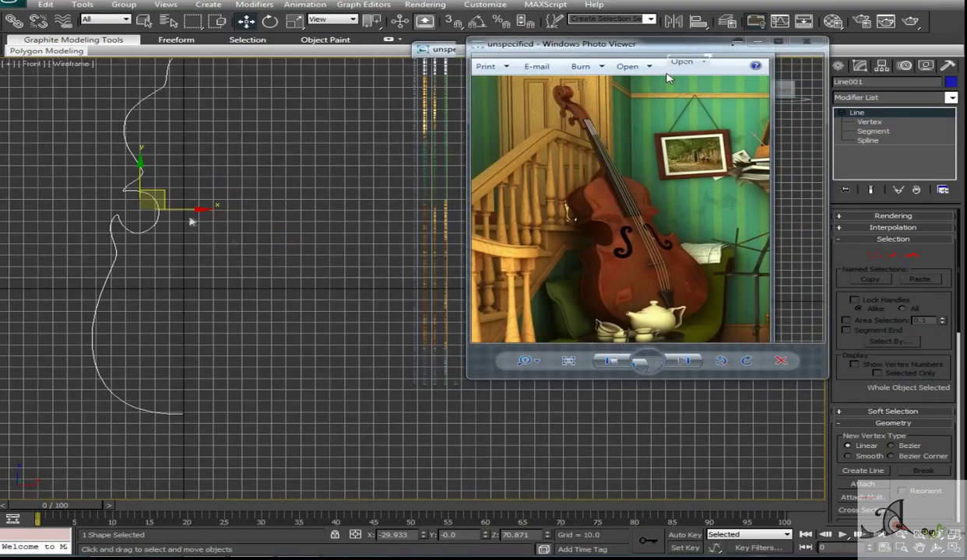
pyautogui.scroll(2, 240, 199)
# Use Affect Pivot Only to move the line's pivot to the world origin
pyautogui.click(882, 65)
pyautogui.click(893, 138)
pyautogui.moveTo(287, 229)
pyautogui.mouseDown()
pyautogui.moveTo(270, 244)
pyautogui.moveTo(287, 230)
pyautogui.moveTo(278, 231)
pyautogui.mouseUp()
pyautogui.click(912, 138)
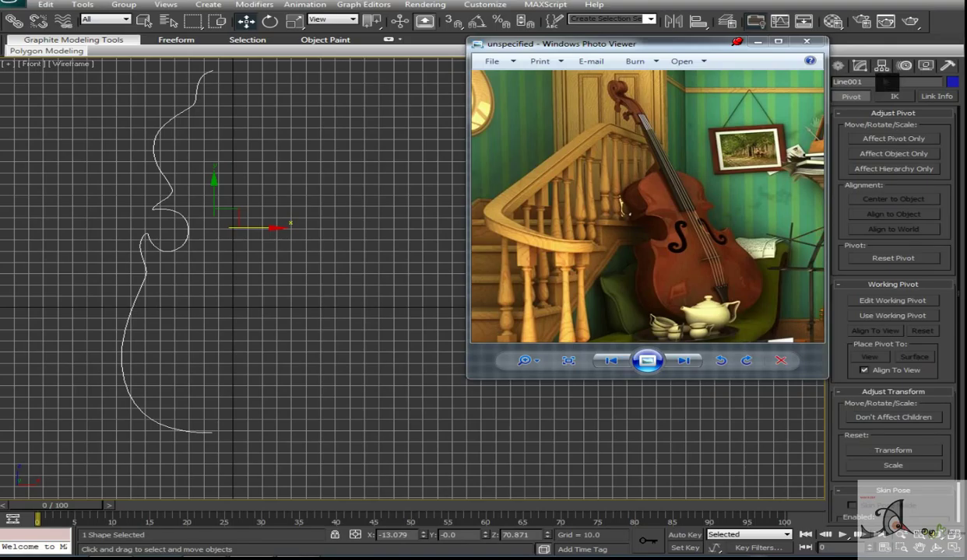
pyautogui.click(894, 139)
pyautogui.moveTo(215, 226); pyautogui.dragTo(298, 230)
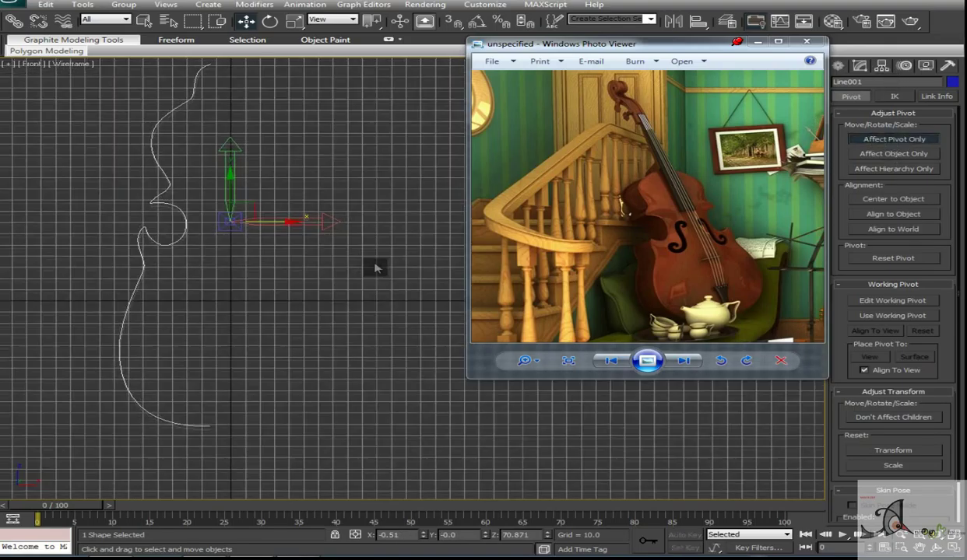
# At Vertex level, select the neck-top vertices and vertex 5 for adjustment
pyautogui.click(859, 65)
pyautogui.click(877, 255)
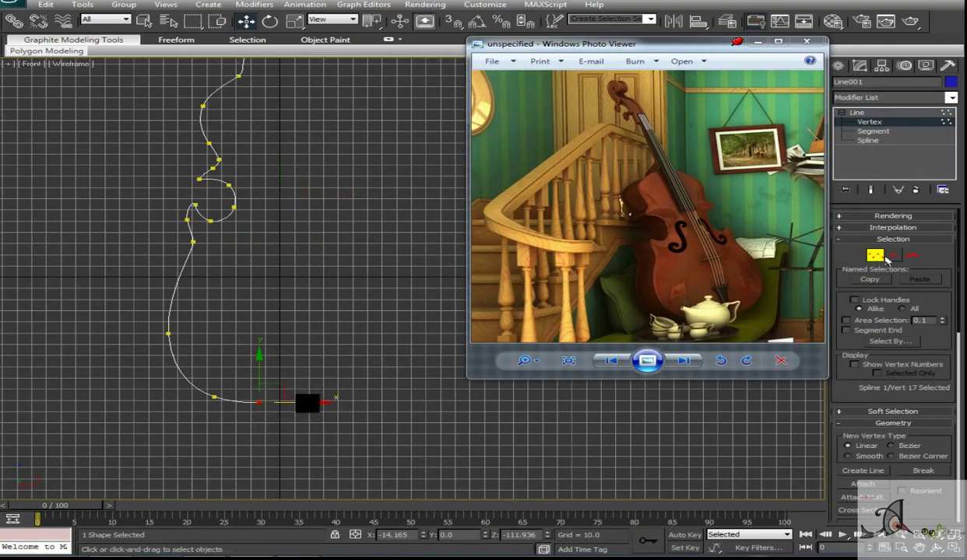
pyautogui.moveTo(296, 86); pyautogui.dragTo(304, 199, button='middle')
pyautogui.moveTo(155, 115); pyautogui.dragTo(347, 222)
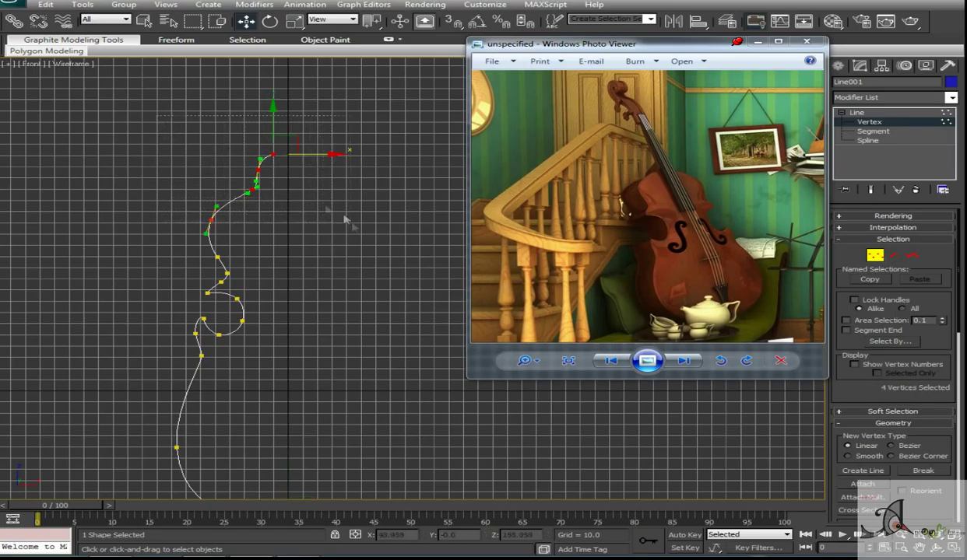
pyautogui.keyDown('ctrl'); pyautogui.click(217, 256); pyautogui.keyUp('ctrl')
pyautogui.moveTo(314, 155); pyautogui.dragTo(331, 115, button='middle')
pyautogui.scroll(2, 257, 210)
pyautogui.click(207, 201)
# Select and adjust the top-end and lower-curve vertices so the base sits on the centre axis
pyautogui.scroll(-2, 333, 274)
pyautogui.click(366, 102)
pyautogui.moveTo(376, 115); pyautogui.dragTo(190, 302)
pyautogui.click(281, 300)
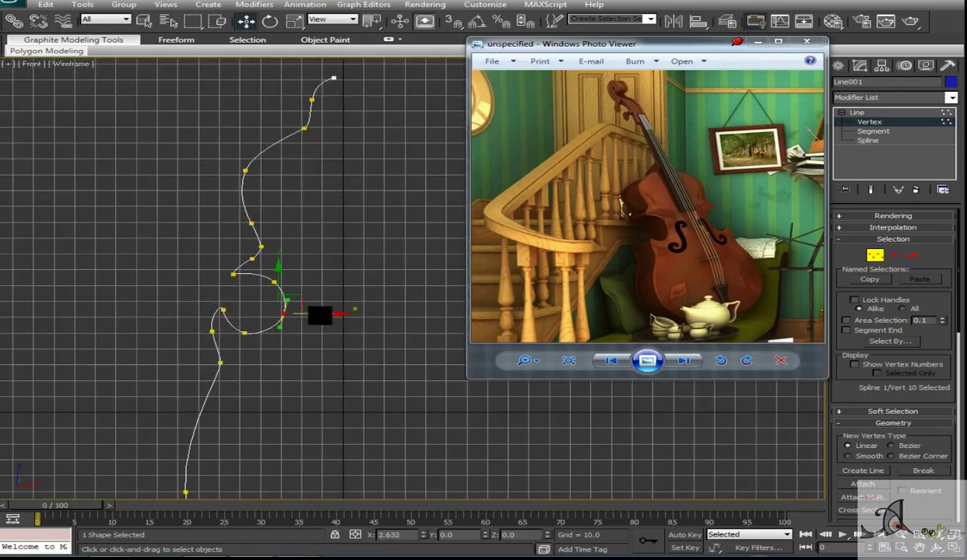
pyautogui.scroll(2, 308, 284)
pyautogui.click(261, 146)
pyautogui.scroll(-3, 245, 358)
pyautogui.moveTo(269, 112); pyautogui.dragTo(331, 142)
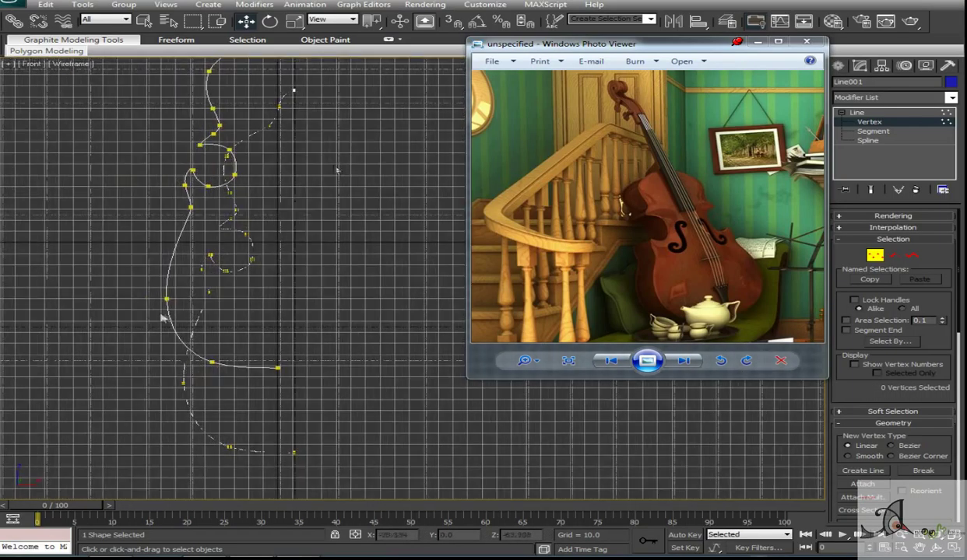
pyautogui.click(167, 299)
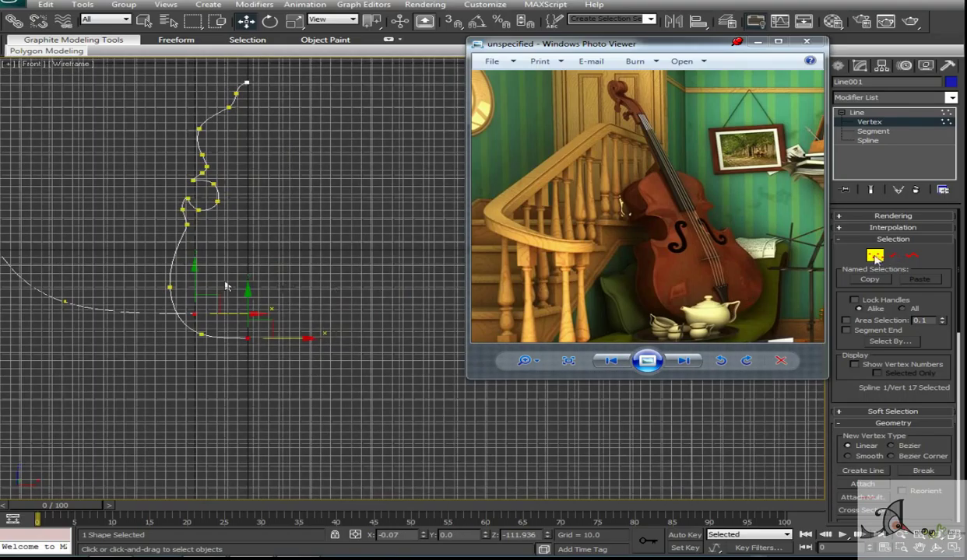
# Mirror the half outline as a Copy to create the other half
pyautogui.press('1')
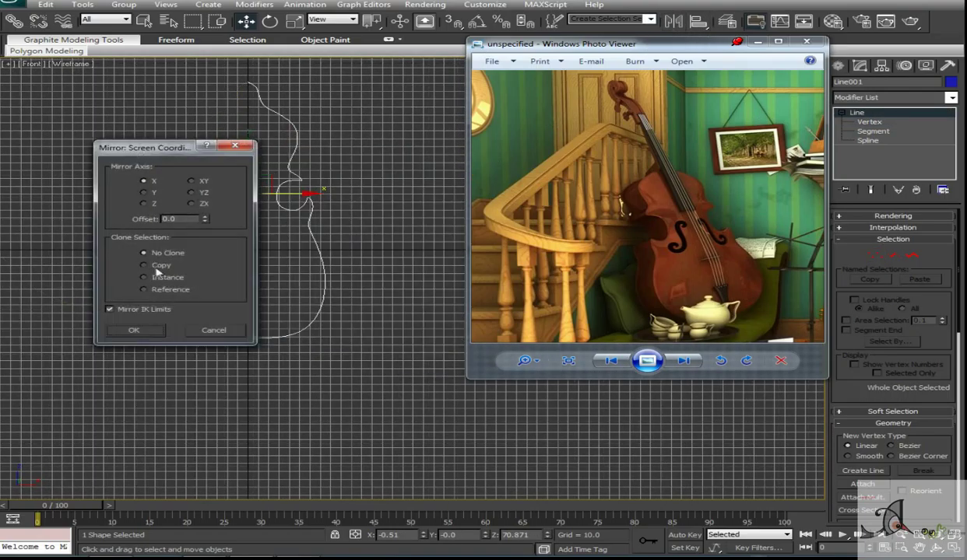
pyautogui.click(144, 265)
pyautogui.click(134, 330)
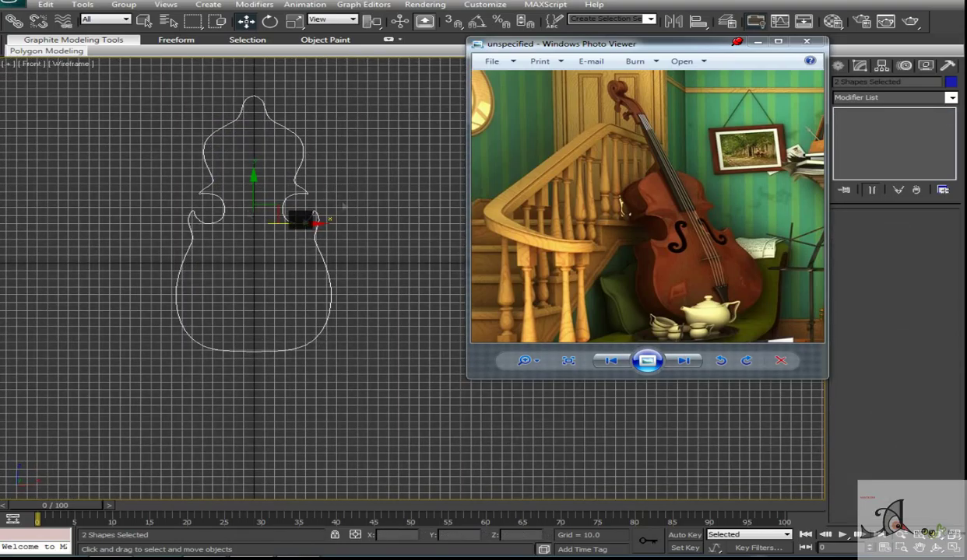
pyautogui.click(312, 233)
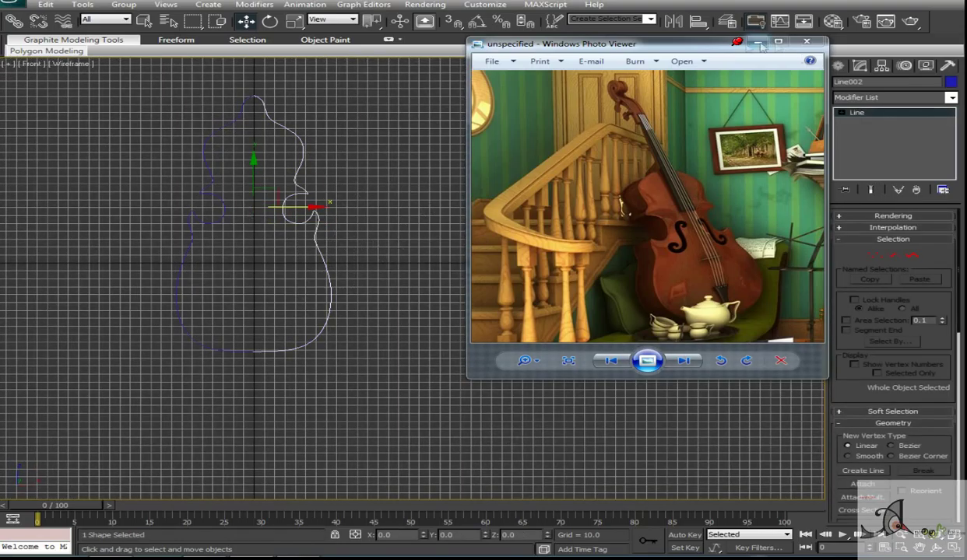
pyautogui.moveTo(761, 45); pyautogui.dragTo(751, 37)
pyautogui.scroll(-1, 893, 389)
# Attach the mirrored half to the original outline as one spline
pyautogui.click(862, 415)
pyautogui.click(215, 344)
pyautogui.moveTo(339, 352); pyautogui.dragTo(339, 388, button='middle')
pyautogui.press('1')
pyautogui.scroll(6, 323, 274)
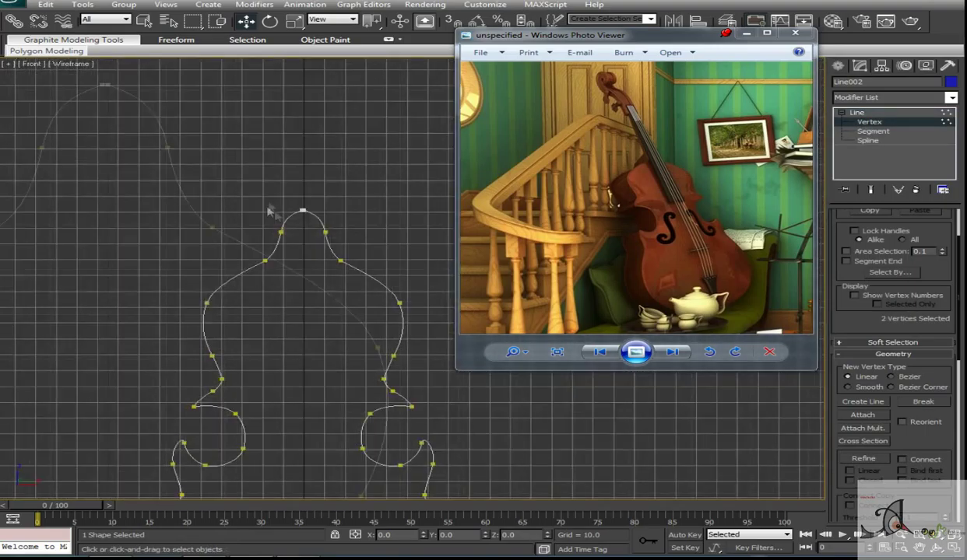
pyautogui.scroll(-3, 888, 437)
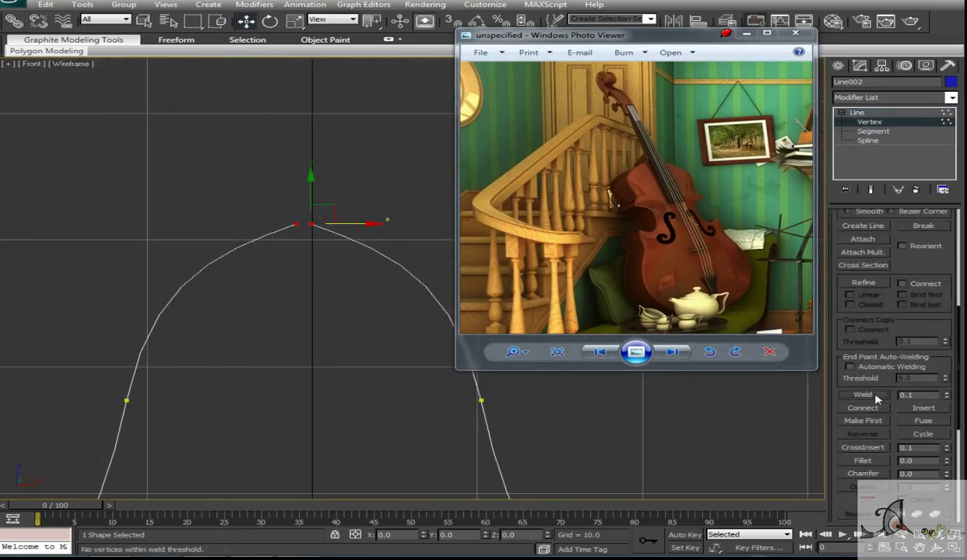
# Weld the top vertices with a 237.1 threshold, make the vertex Bezier, and level its handle
pyautogui.moveTo(944, 376); pyautogui.dragTo(945, 366)
pyautogui.click(863, 395)
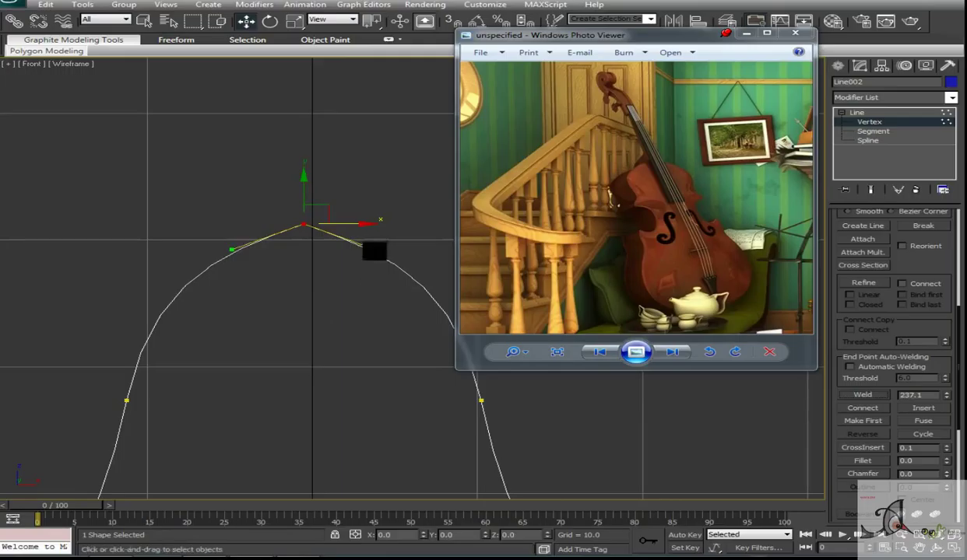
pyautogui.rightClick(313, 209)
pyautogui.click(270, 171)
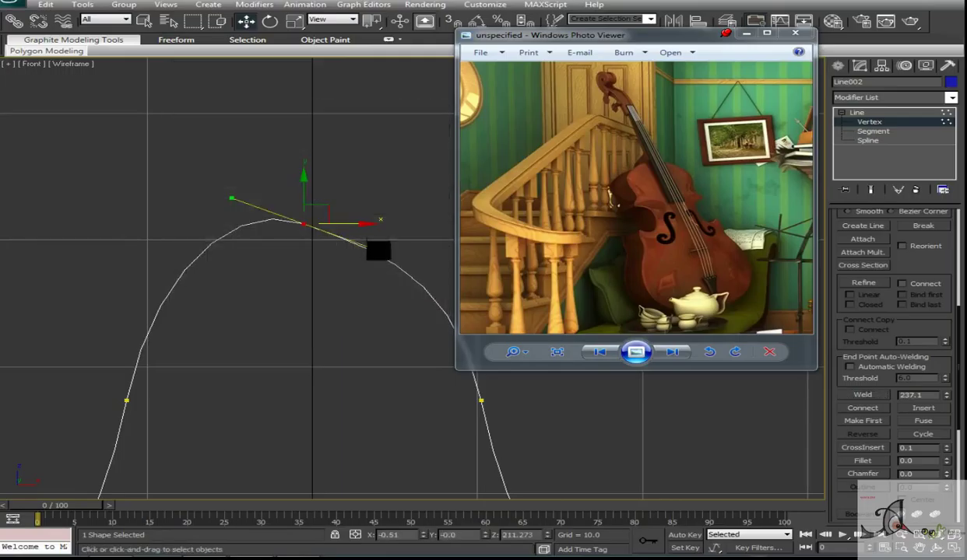
pyautogui.moveTo(379, 251); pyautogui.dragTo(379, 226)
pyautogui.scroll(5, 348, 312)
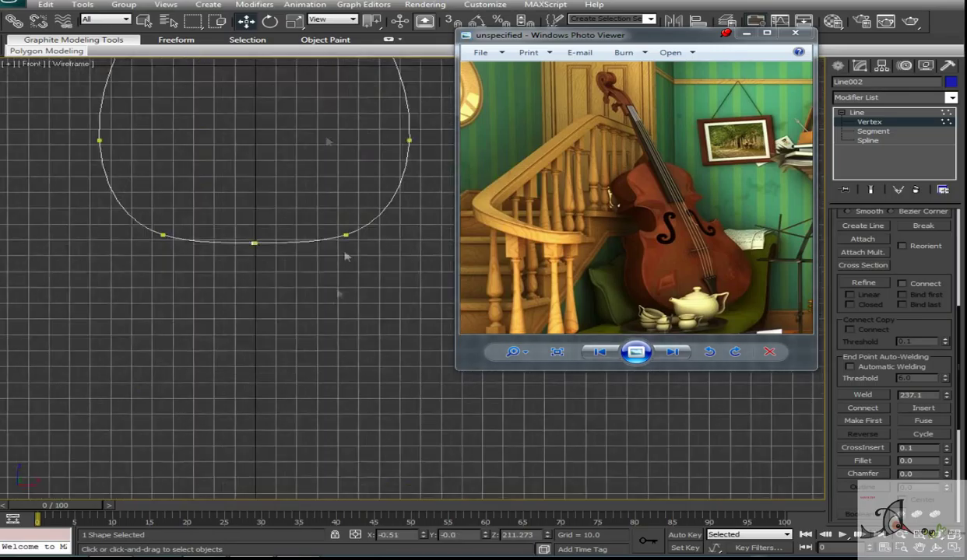
pyautogui.scroll(-8, 371, 242)
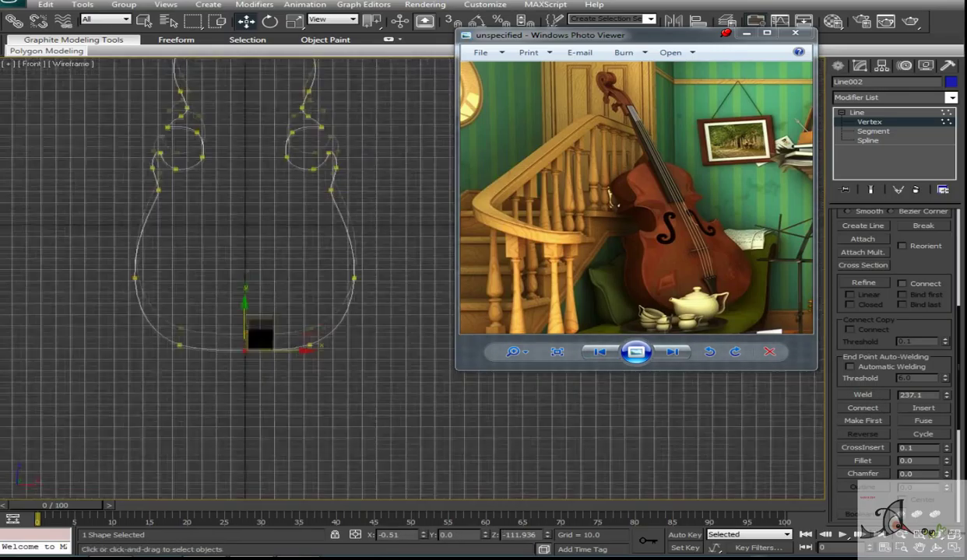
pyautogui.scroll(3, 327, 237)
# Hide the reference photo, switch to the Perspective view, and set the outline's colour to white
pyautogui.click(745, 34)
pyautogui.hotkey('alt', 'w')
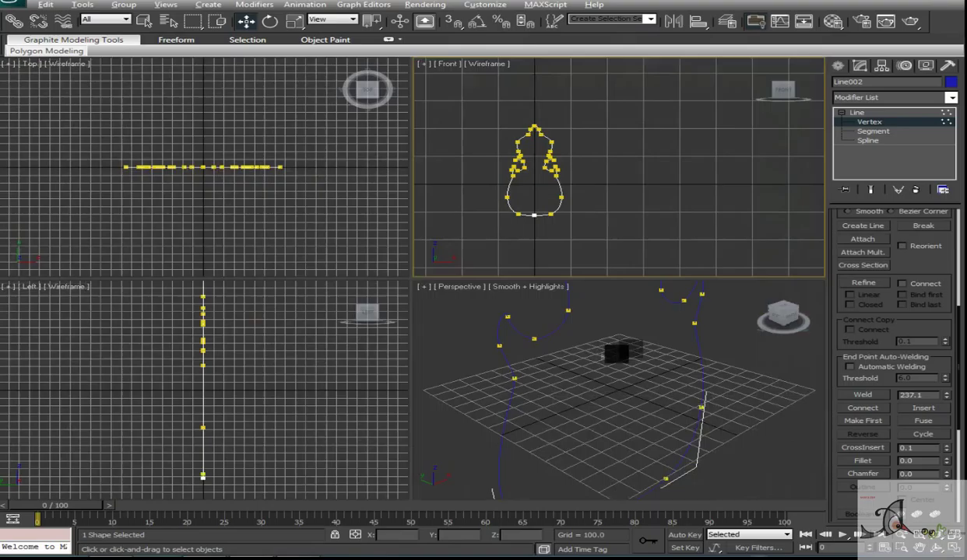
pyautogui.hotkey('alt', 'w')
pyautogui.keyDown('alt'); pyautogui.moveTo(467, 312); pyautogui.dragTo(509, 336, button='middle'); pyautogui.keyUp('alt')
pyautogui.scroll(2, 509, 337)
pyautogui.press('1')
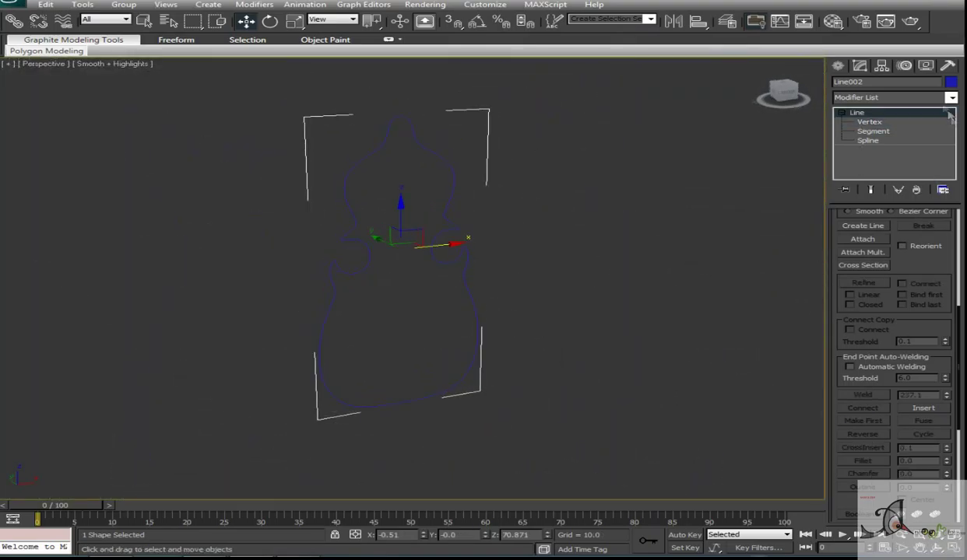
pyautogui.click(950, 81)
pyautogui.click(555, 338)
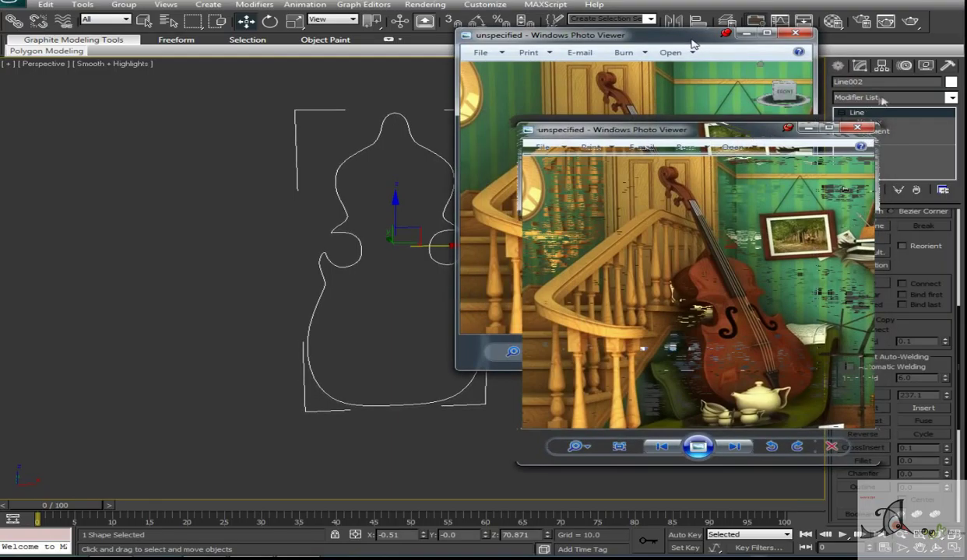
# Add an Extrude modifier with Amount 35.5 and turn on Edged Faces
pyautogui.click(950, 98)
pyautogui.scroll(-10, 880, 232)
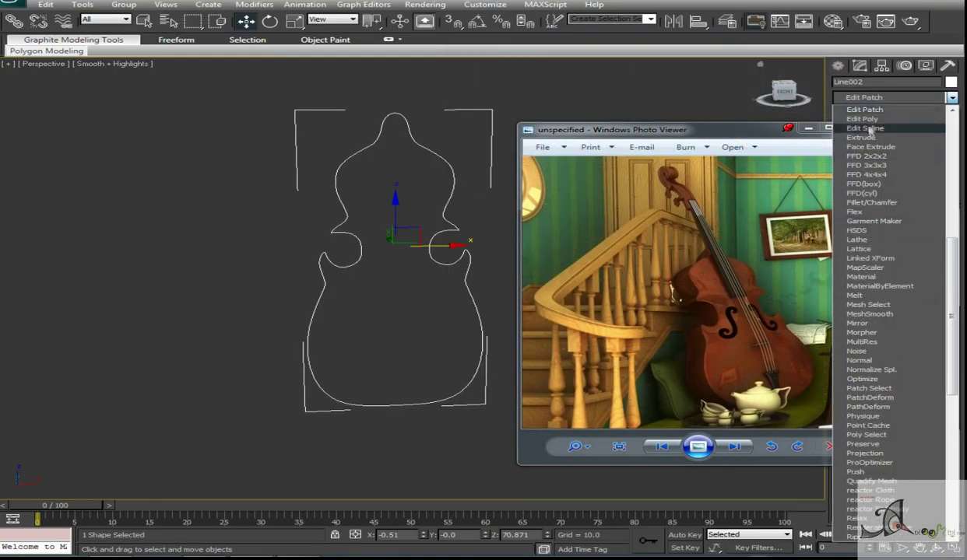
pyautogui.click(860, 124)
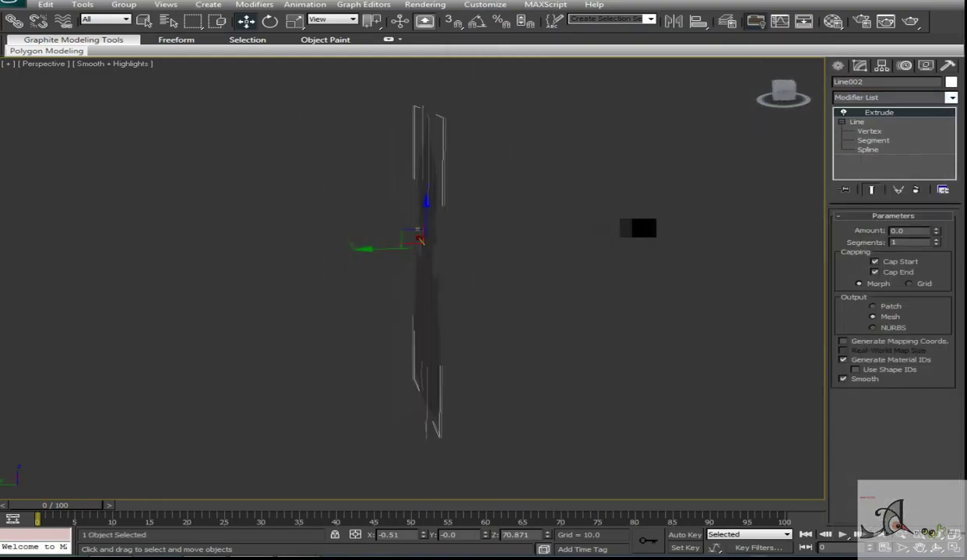
pyautogui.keyDown('alt'); pyautogui.moveTo(637, 227); pyautogui.dragTo(566, 274, button='middle'); pyautogui.keyUp('alt')
pyautogui.moveTo(936, 234); pyautogui.dragTo(936, 229)
pyautogui.keyDown('alt'); pyautogui.moveTo(592, 234); pyautogui.dragTo(545, 234, button='middle'); pyautogui.keyUp('alt')
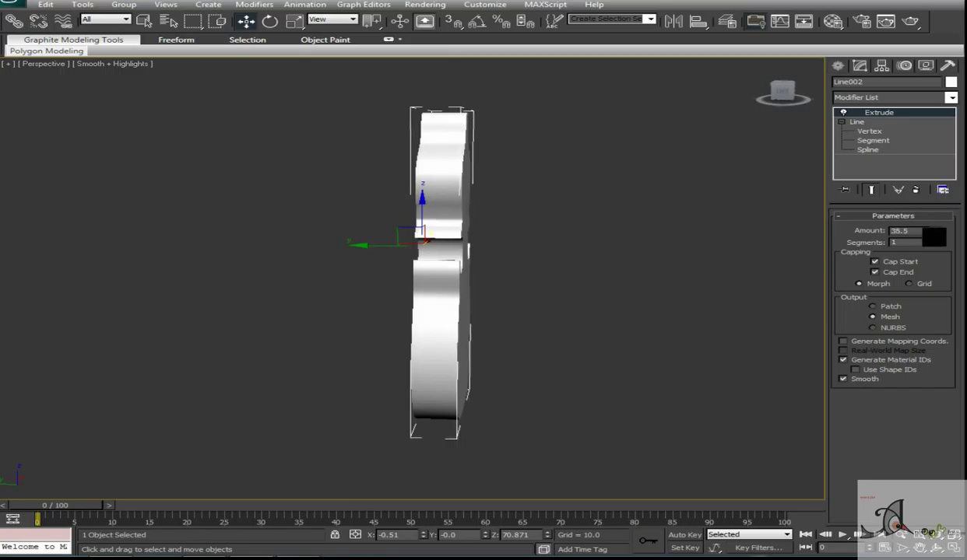
pyautogui.keyDown('alt'); pyautogui.moveTo(475, 272); pyautogui.dragTo(420, 263, button='middle'); pyautogui.keyUp('alt')
pyautogui.keyDown('alt'); pyautogui.moveTo(366, 411); pyautogui.dragTo(529, 250, button='middle'); pyautogui.keyUp('alt')
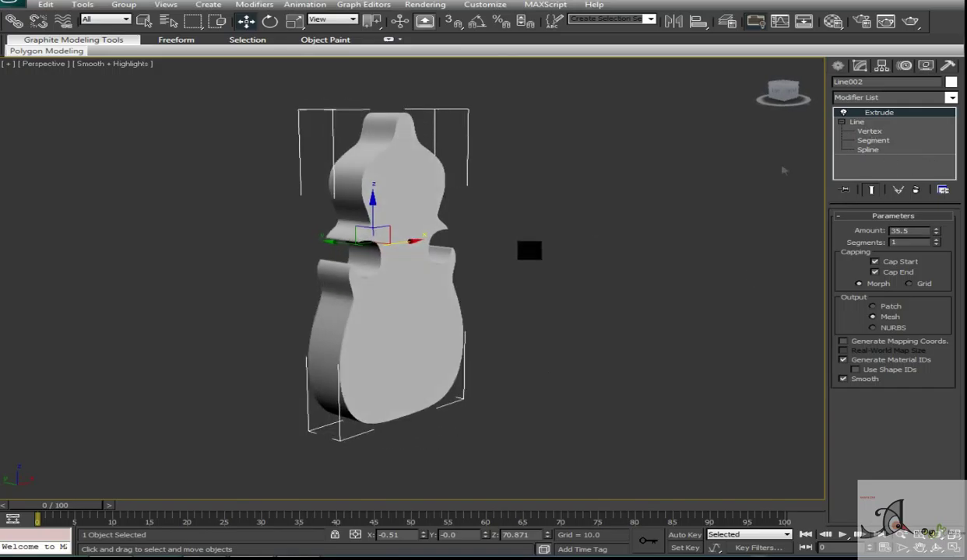
pyautogui.keyDown('alt'); pyautogui.moveTo(700, 198); pyautogui.dragTo(386, 95, button='middle'); pyautogui.keyUp('alt')
pyautogui.press('F4')
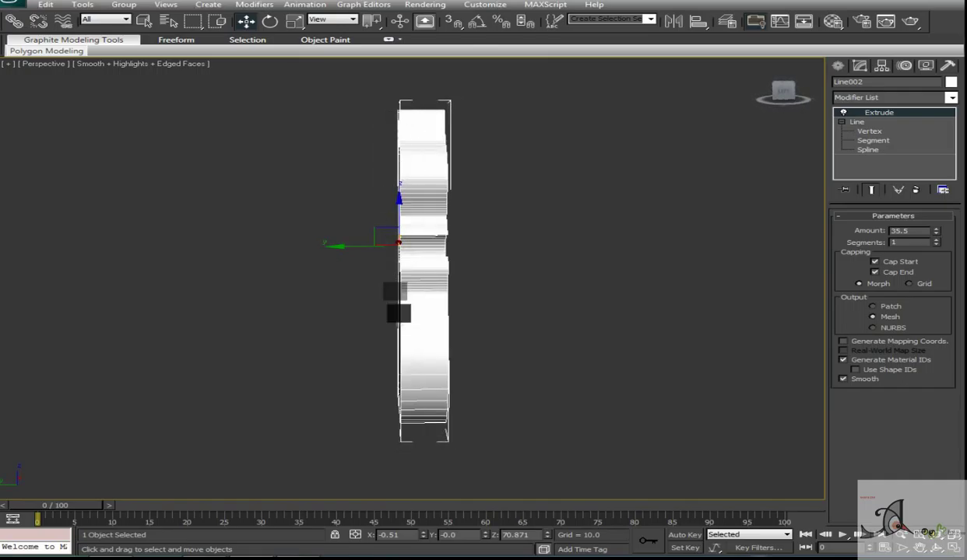
# Shift-drag the cello body to clone it as a copy
pyautogui.keyDown('alt'); pyautogui.moveTo(511, 384); pyautogui.dragTo(347, 242, button='middle'); pyautogui.keyUp('alt')
pyautogui.rightClick(397, 263)
pyautogui.moveTo(498, 372)
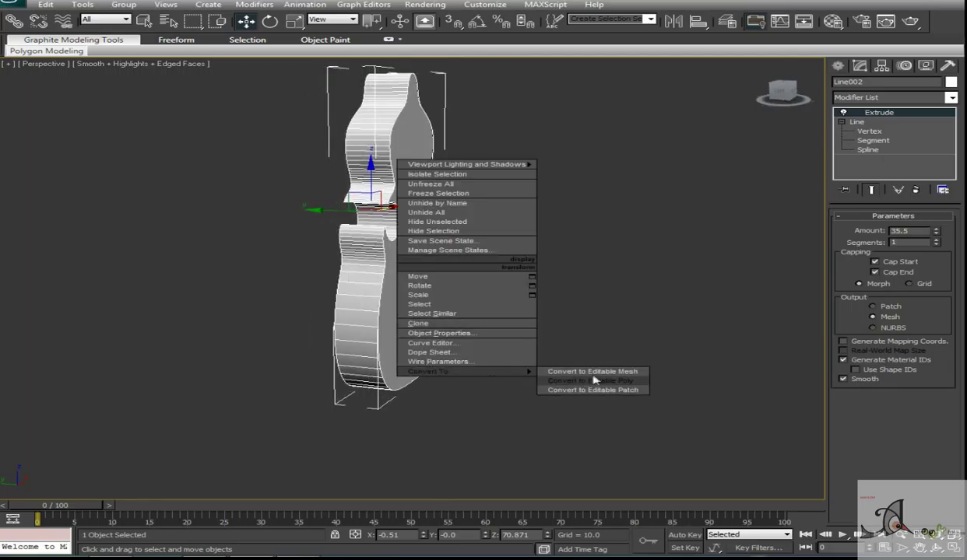
pyautogui.keyDown('alt'); pyautogui.moveTo(595, 379); pyautogui.dragTo(467, 257, button='middle'); pyautogui.keyUp('alt')
pyautogui.keyDown('shift'); pyautogui.moveTo(367, 205); pyautogui.dragTo(58, 215); pyautogui.keyUp('shift')
pyautogui.click(478, 322)
# Convert the copy Line003 to an Editable Poly and inspect its vertices
pyautogui.rightClick(429, 271)
pyautogui.moveTo(509, 437)
pyautogui.click(566, 459)
pyautogui.keyDown('alt'); pyautogui.moveTo(565, 459); pyautogui.dragTo(475, 292, button='middle'); pyautogui.keyUp('alt')
pyautogui.moveTo(481, 289); pyautogui.dragTo(413, 416)
pyautogui.keyDown('alt'); pyautogui.moveTo(413, 417); pyautogui.dragTo(342, 229, button='middle'); pyautogui.keyUp('alt')
pyautogui.press('e')
pyautogui.keyDown('alt'); pyautogui.moveTo(432, 191); pyautogui.dragTo(431, 268, button='middle'); pyautogui.keyUp('alt')
pyautogui.press('w')
pyautogui.click(381, 269)
pyautogui.scroll(5, 458, 224)
pyautogui.scroll(-5, 471, 226)
# In Polygon mode, select the copy's front face
pyautogui.press('4')
pyautogui.keyDown('alt'); pyautogui.moveTo(472, 226); pyautogui.dragTo(525, 230, button='middle'); pyautogui.keyUp('alt')
pyautogui.scroll(2, 524, 230)
pyautogui.click(454, 309)
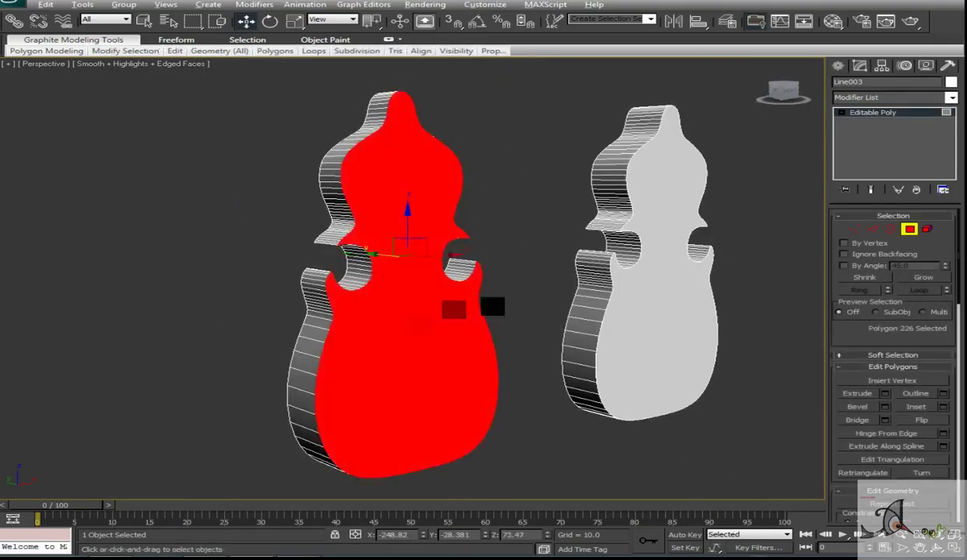
pyautogui.hotkey('alt', 'w')
pyautogui.hotkey('alt', 'w')
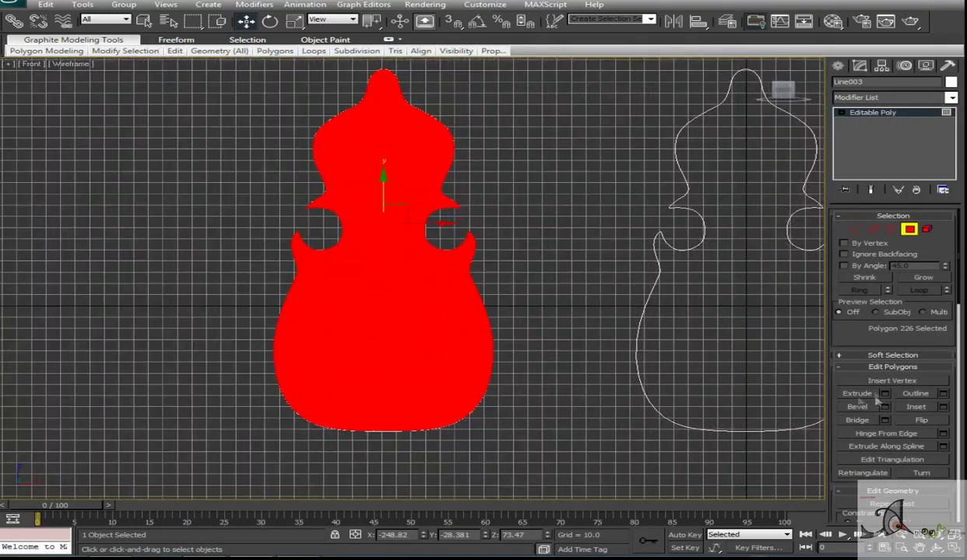
pyautogui.hotkey('alt', 'w')
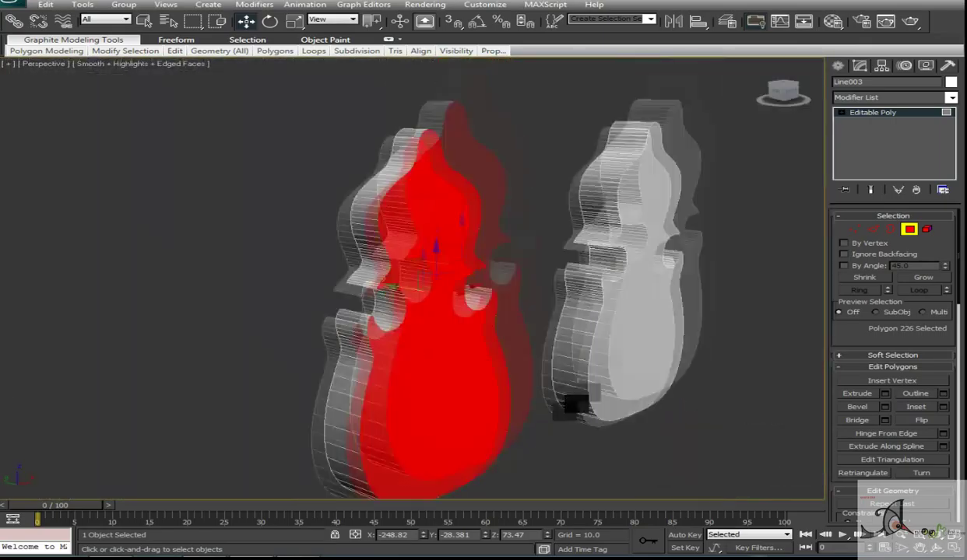
# Bevel the front face with Height 0.745 and Outline -0.696
pyautogui.click(884, 407)
pyautogui.moveTo(420, 320)
pyautogui.mouseDown()
pyautogui.moveTo(404, 321)
pyautogui.moveTo(427, 310)
pyautogui.mouseUp()
pyautogui.scroll(5, 360, 318)
pyautogui.moveTo(545, 206); pyautogui.dragTo(533, 210)
pyautogui.keyDown('alt'); pyautogui.moveTo(533, 218); pyautogui.dragTo(518, 291, button='middle'); pyautogui.keyUp('alt')
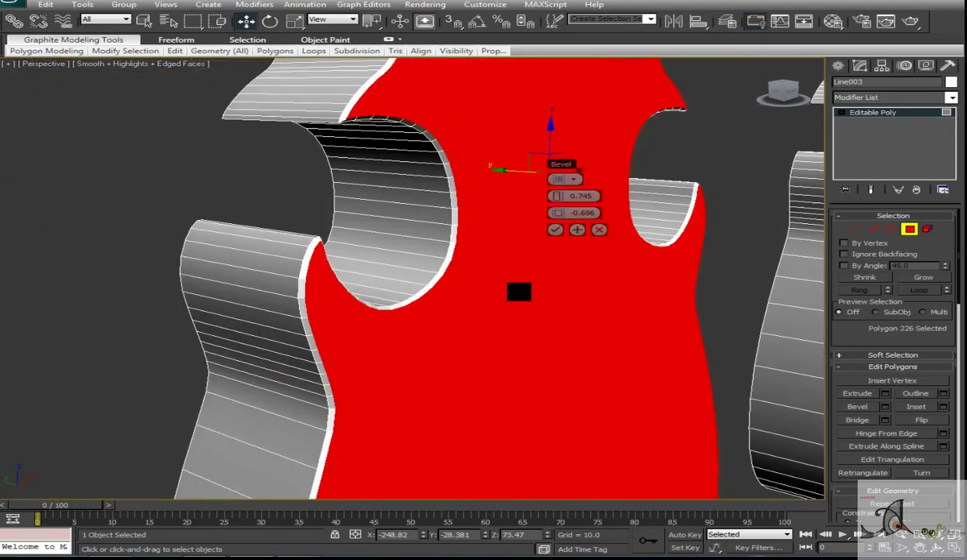
# Confirm the bevel on the body's front face and deselect it
pyautogui.click(555, 229)
pyautogui.scroll(-4, 537, 226)
pyautogui.keyDown('alt'); pyautogui.moveTo(512, 215); pyautogui.dragTo(493, 245, button='middle'); pyautogui.keyUp('alt')
pyautogui.hotkey('ctrl', 'd')
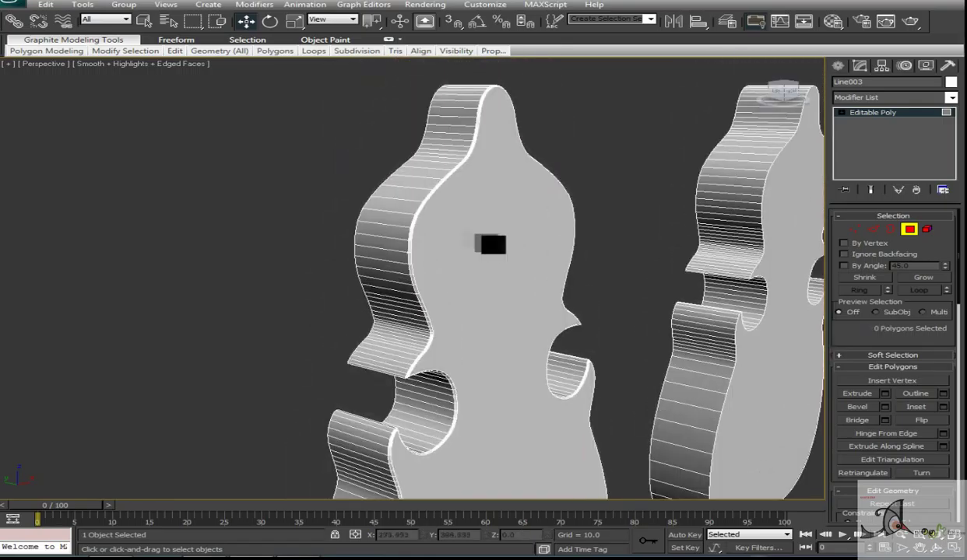
# Chamfer the front outline's edge loop to a narrow width
pyautogui.click(871, 232)
pyautogui.scroll(5, 467, 231)
pyautogui.click(467, 232)
pyautogui.scroll(-6, 467, 231)
pyautogui.scroll(3, 505, 256)
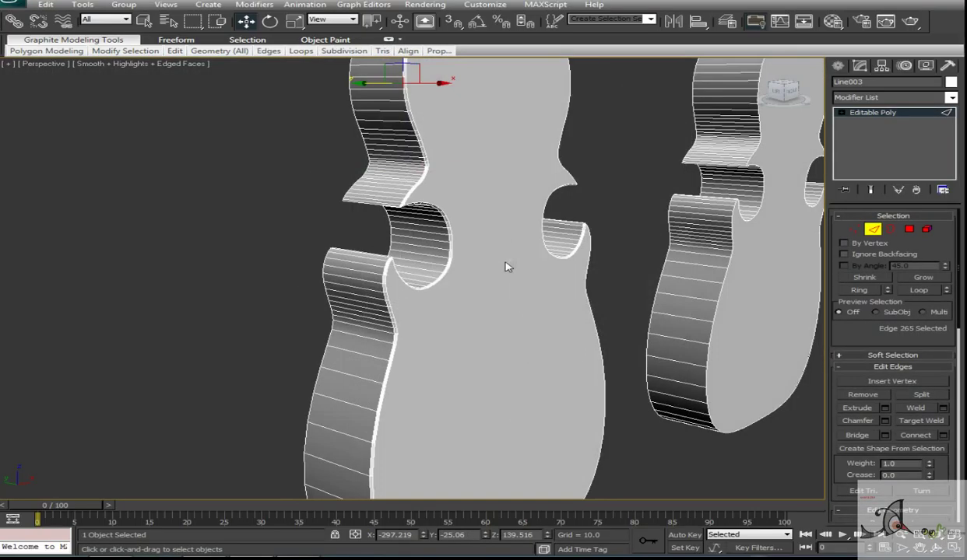
pyautogui.scroll(-2, 503, 268)
pyautogui.doubleClick(503, 268)
pyautogui.keyDown('alt'); pyautogui.moveTo(503, 269); pyautogui.dragTo(460, 233, button='middle'); pyautogui.keyUp('alt')
pyautogui.scroll(6, 459, 280)
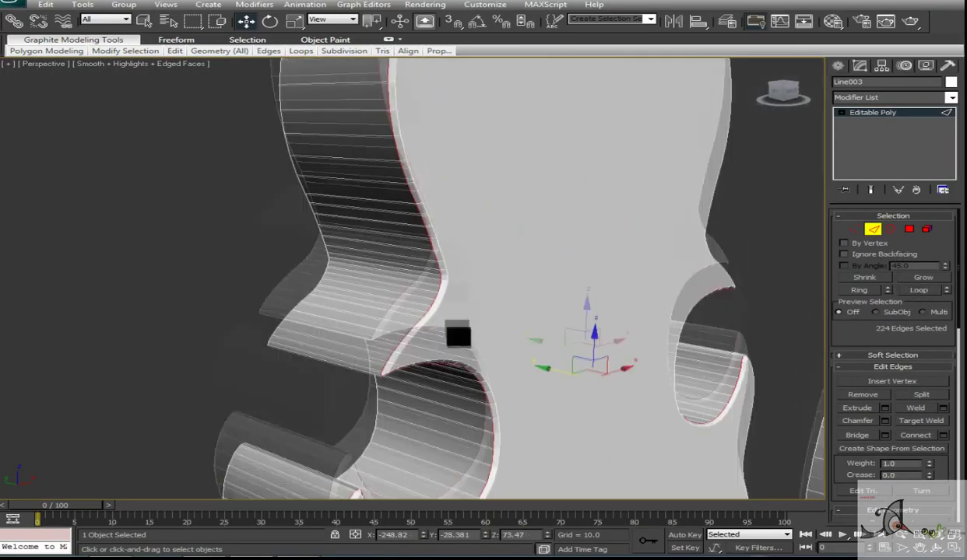
pyautogui.click(885, 358)
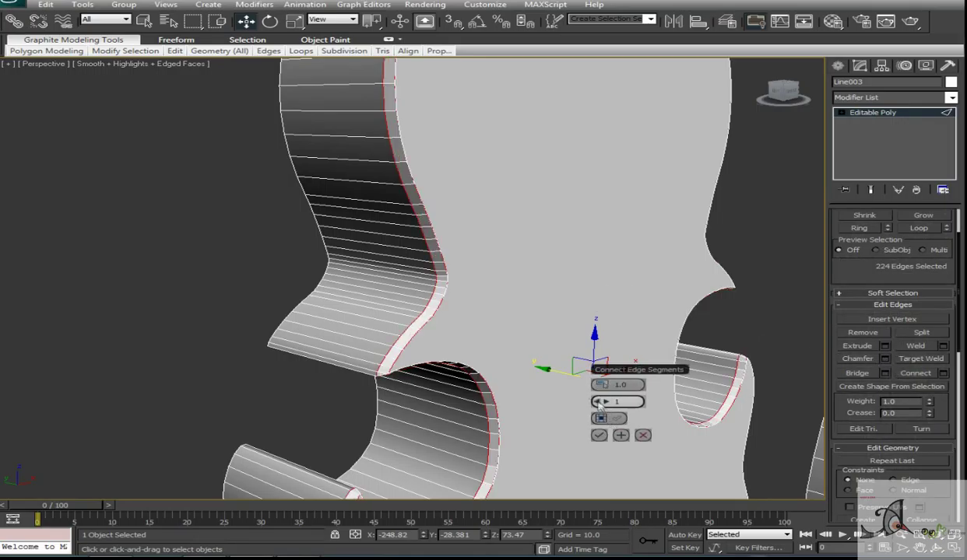
pyautogui.moveTo(642, 389); pyautogui.dragTo(587, 392)
pyautogui.click(598, 435)
# Hide the reference photo and Connect the ring of 224 side edges into a new loop
pyautogui.scroll(-6, 540, 130)
pyautogui.keyDown('alt'); pyautogui.moveTo(540, 129); pyautogui.dragTo(459, 400, button='middle'); pyautogui.keyUp('alt')
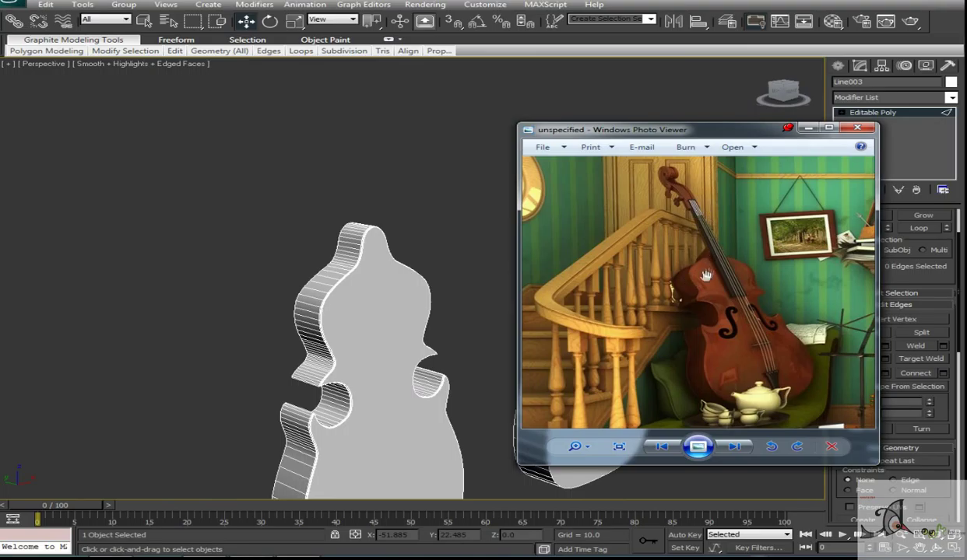
pyautogui.click(806, 132)
pyautogui.keyDown('alt'); pyautogui.moveTo(488, 169); pyautogui.dragTo(452, 249, button='middle'); pyautogui.keyUp('alt')
pyautogui.hotkey('ctrl', 'a')
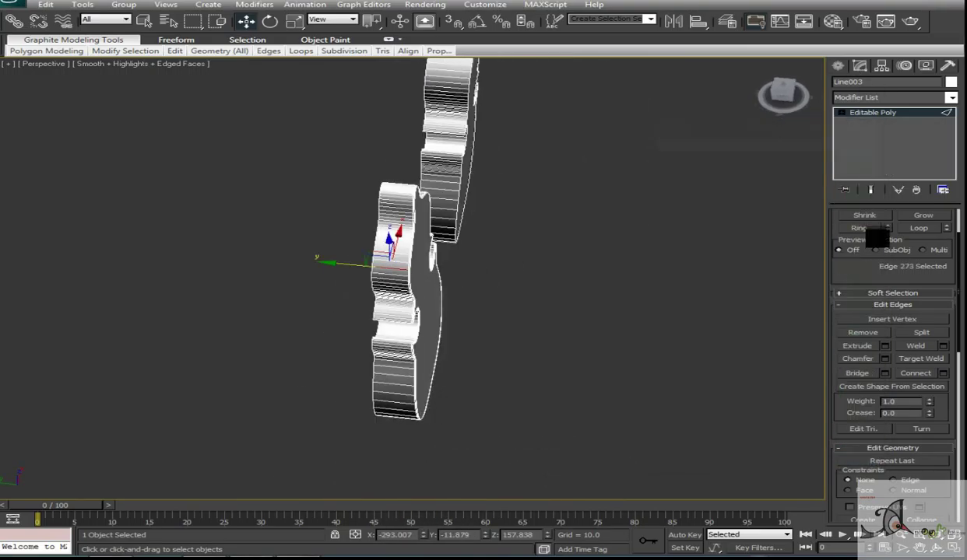
pyautogui.rightClick(589, 249)
pyautogui.click(449, 282)
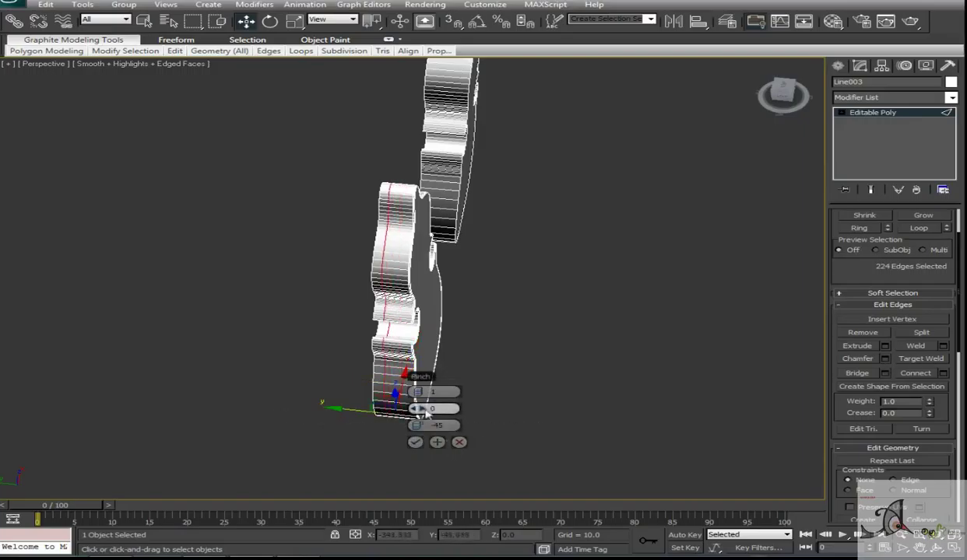
pyautogui.click(489, 371)
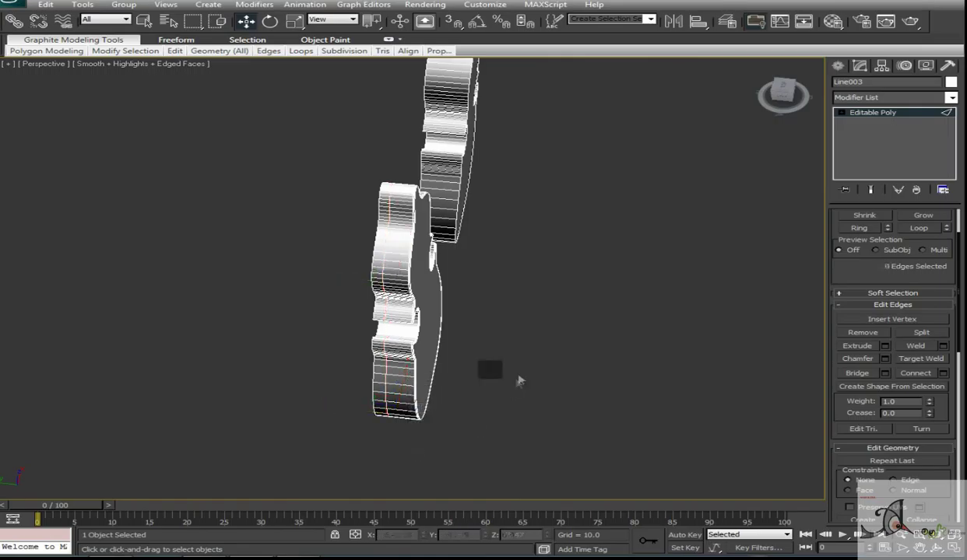
# In Polygon mode, marquee-select the top arc polygons in the Front view
pyautogui.scroll(5, 490, 371)
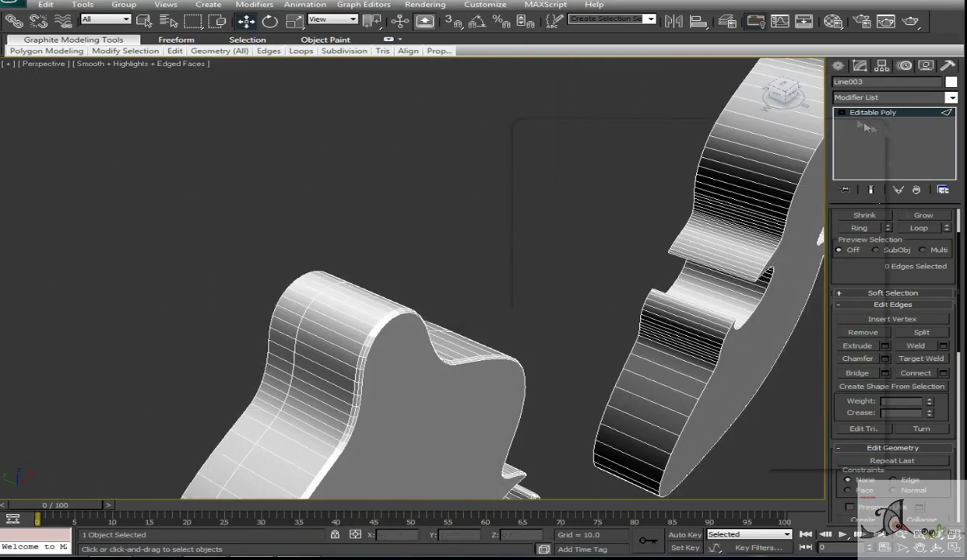
pyautogui.click(840, 112)
pyautogui.click(871, 149)
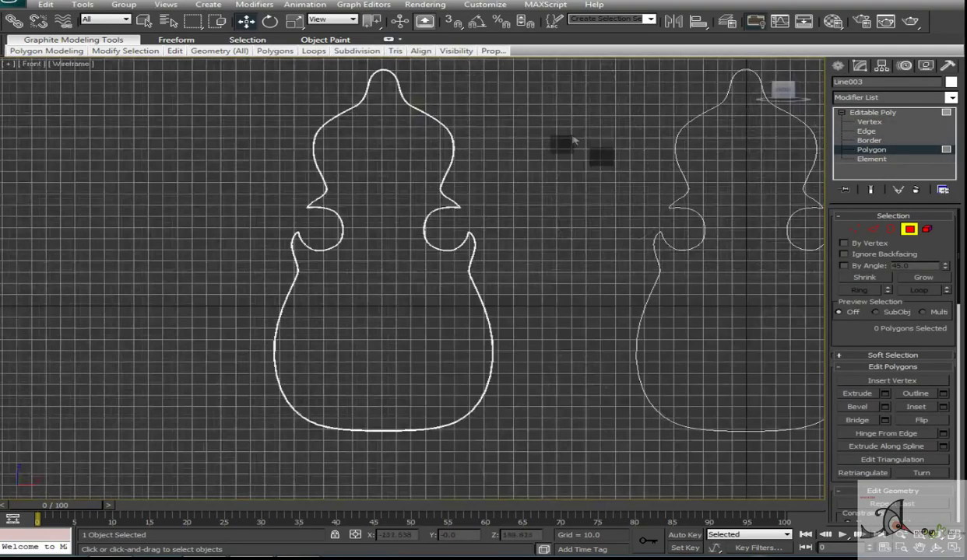
pyautogui.scroll(6, 366, 164)
pyautogui.moveTo(308, 109); pyautogui.dragTo(360, 181)
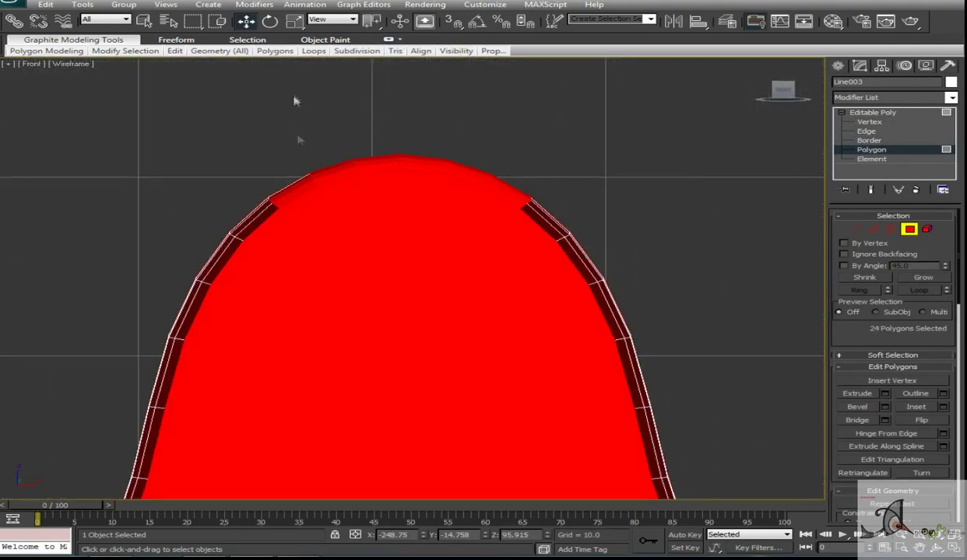
# Refine the selection to just the top arc polygons using a wireframe Front view
pyautogui.moveTo(541, 234); pyautogui.dragTo(541, 235)
pyautogui.scroll(-5, 545, 241)
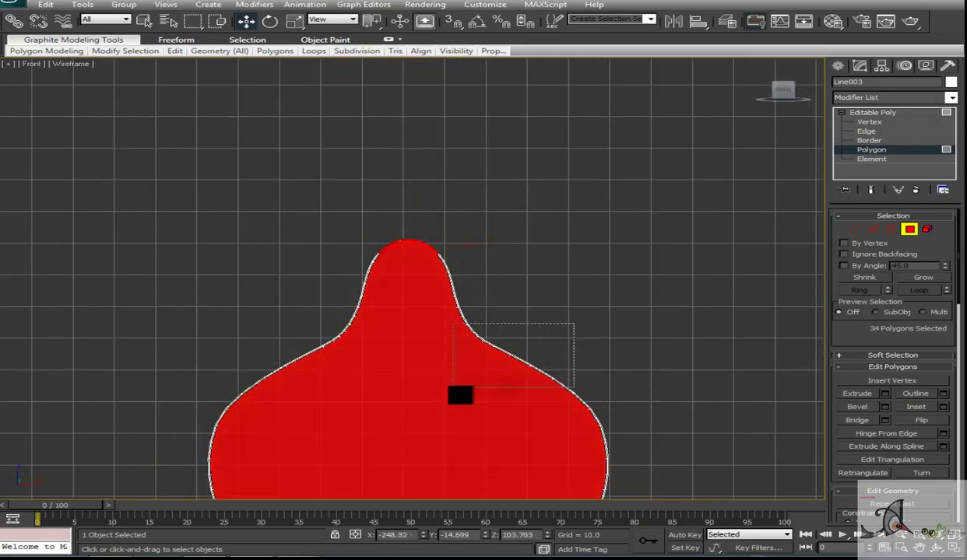
pyautogui.hotkey('alt', 'w')
pyautogui.hotkey('alt', 'w')
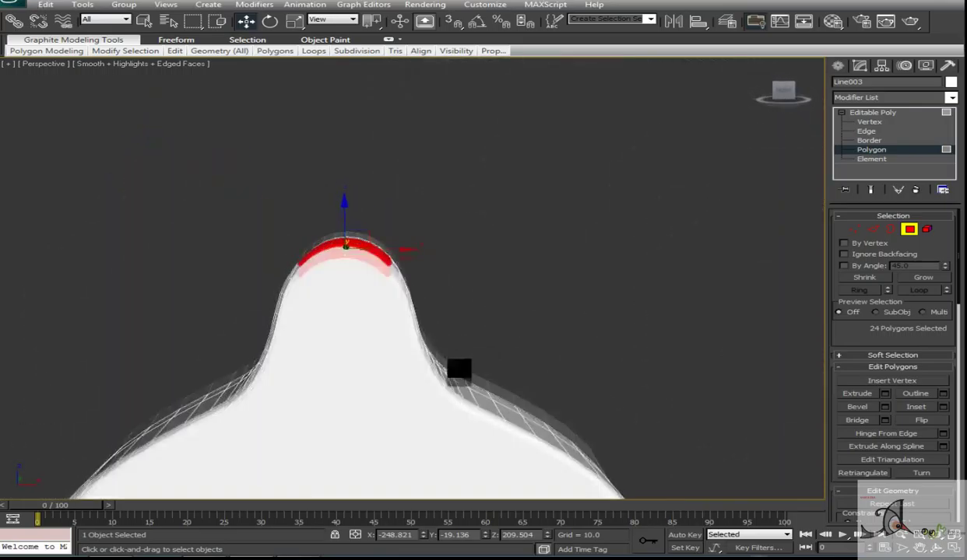
pyautogui.press('f')
pyautogui.press('F3')
pyautogui.moveTo(507, 247); pyautogui.dragTo(510, 248, button='middle')
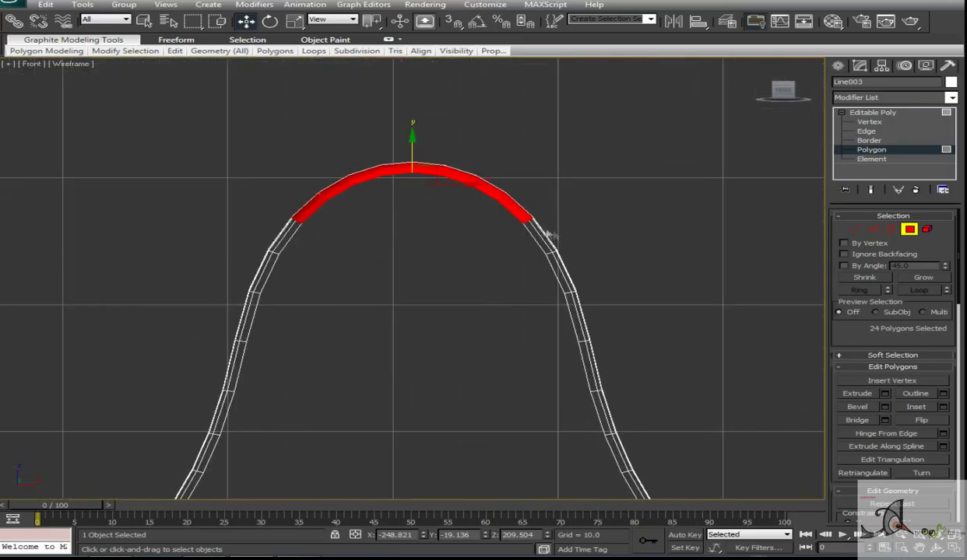
pyautogui.click(854, 229)
pyautogui.moveTo(236, 109); pyautogui.dragTo(585, 289)
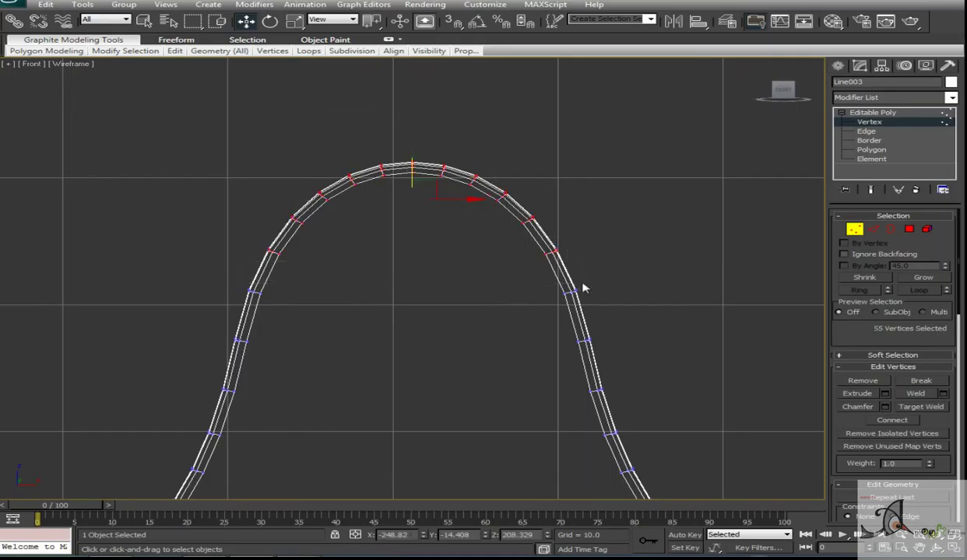
pyautogui.press('4')
pyautogui.press('p')
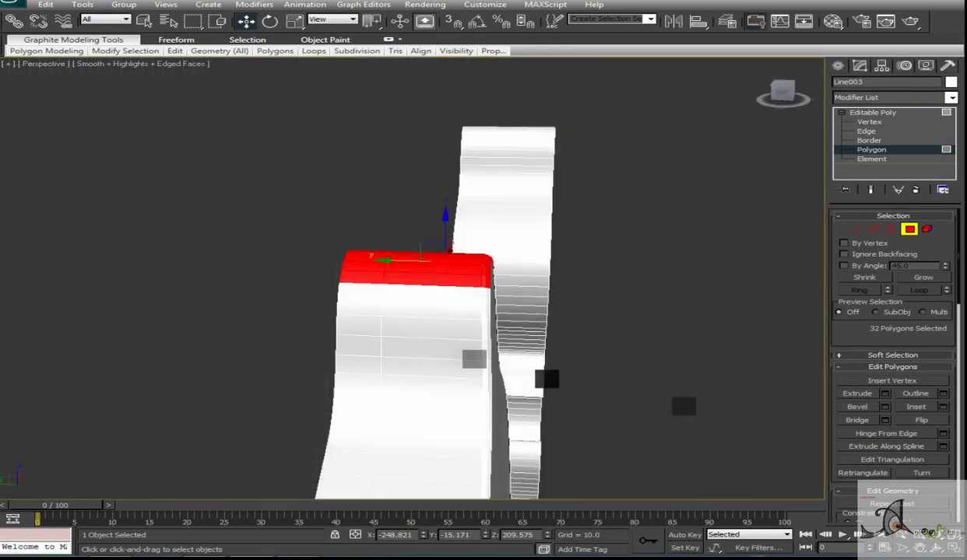
pyautogui.keyDown('alt'); pyautogui.moveTo(472, 358); pyautogui.dragTo(362, 299, button='middle'); pyautogui.keyUp('alt')
pyautogui.keyDown('alt'); pyautogui.moveTo(365, 314); pyautogui.dragTo(366, 315); pyautogui.keyUp('alt')
pyautogui.keyDown('alt'); pyautogui.moveTo(366, 314); pyautogui.dragTo(906, 245, button='middle'); pyautogui.keyUp('alt')
# Extrude the selected top arc polygons to a height of about 47.476
pyautogui.click(884, 393)
pyautogui.keyDown('alt'); pyautogui.moveTo(779, 288); pyautogui.dragTo(387, 285, button='middle'); pyautogui.keyUp('alt')
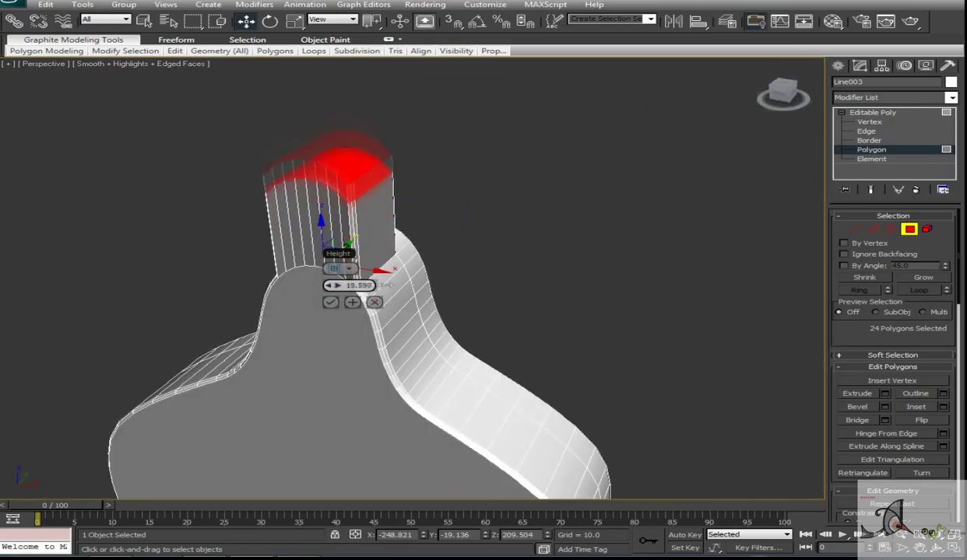
pyautogui.moveTo(387, 285); pyautogui.dragTo(576, 272)
pyautogui.scroll(3, 576, 272)
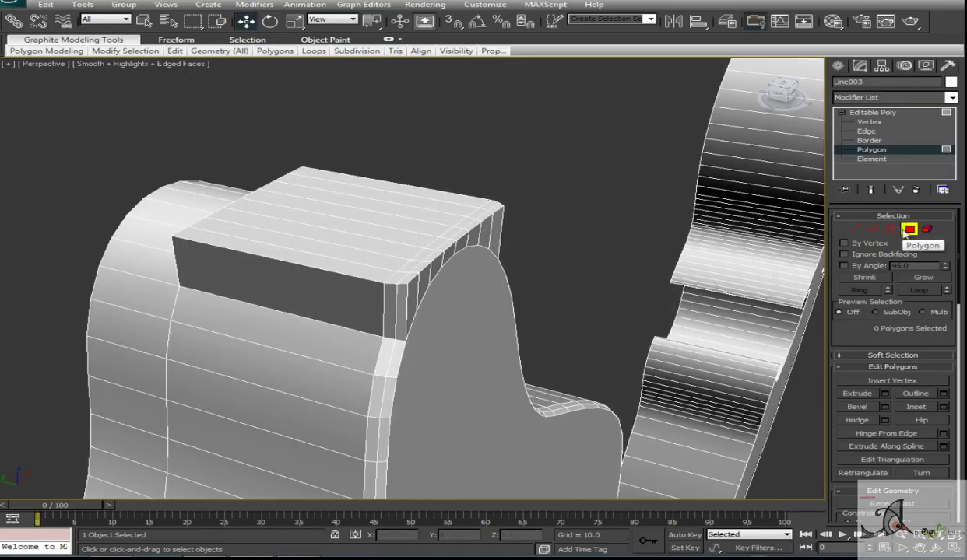
# Isolate the body with Alt+Q and maximize the Perspective view
pyautogui.press('2')
pyautogui.keyDown('alt'); pyautogui.moveTo(415, 276); pyautogui.dragTo(576, 135, button='middle'); pyautogui.keyUp('alt')
pyautogui.press('r')
pyautogui.hotkey('alt', 'w')
pyautogui.rightClick(283, 367)
pyautogui.hotkey('alt', 'w')
pyautogui.hotkey('alt', 'w')
pyautogui.press('2')
pyautogui.rightClick(576, 351)
pyautogui.hotkey('alt', 'w')
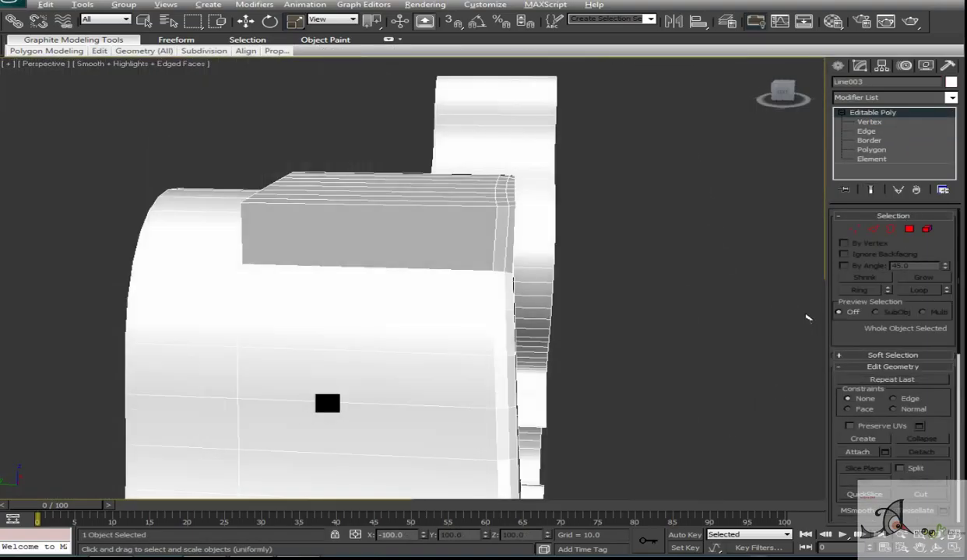
pyautogui.hotkey('alt', 'q')
pyautogui.hotkey('alt', 'w')
pyautogui.hotkey('alt', 'w')
# Inspect the block's top corner vertices and pick an edge on the top block
pyautogui.scroll(3, 434, 208)
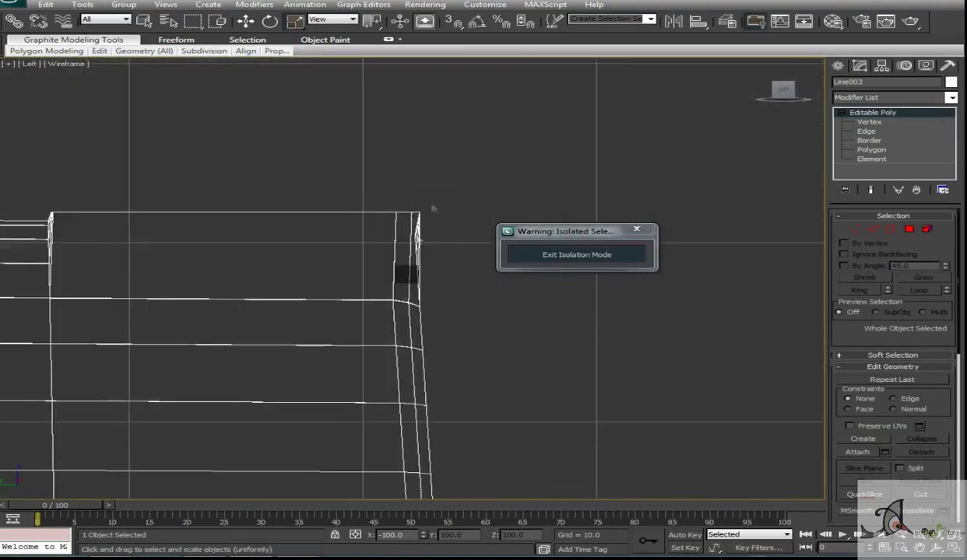
pyautogui.press('1')
pyautogui.moveTo(390, 194); pyautogui.dragTo(354, 173)
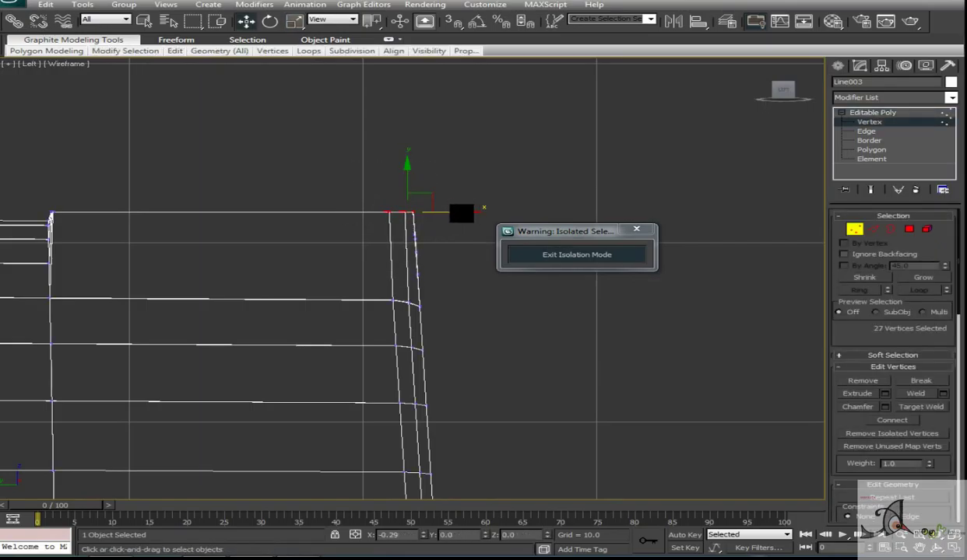
pyautogui.hotkey('alt', 'w')
pyautogui.click(518, 388)
pyautogui.hotkey('alt', 'w')
pyautogui.scroll(5, 355, 352)
pyautogui.scroll(-5, 354, 352)
pyautogui.keyDown('alt'); pyautogui.moveTo(401, 341); pyautogui.dragTo(463, 329, button='middle'); pyautogui.keyUp('alt')
pyautogui.press('2')
pyautogui.click(371, 360)
pyautogui.scroll(3, 371, 359)
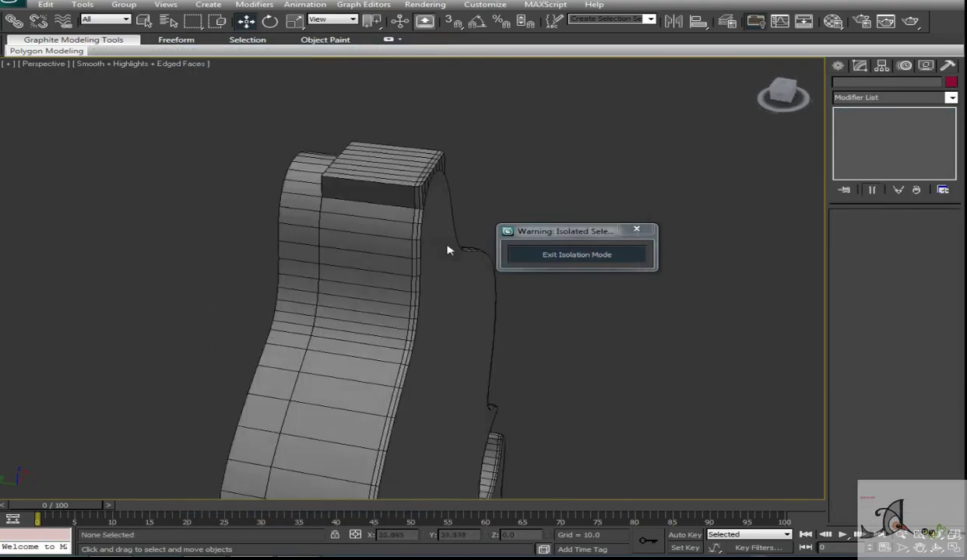
# Select the edges across the block top and Connect them with new edges
pyautogui.click(436, 313)
pyautogui.press('2')
pyautogui.click(419, 210)
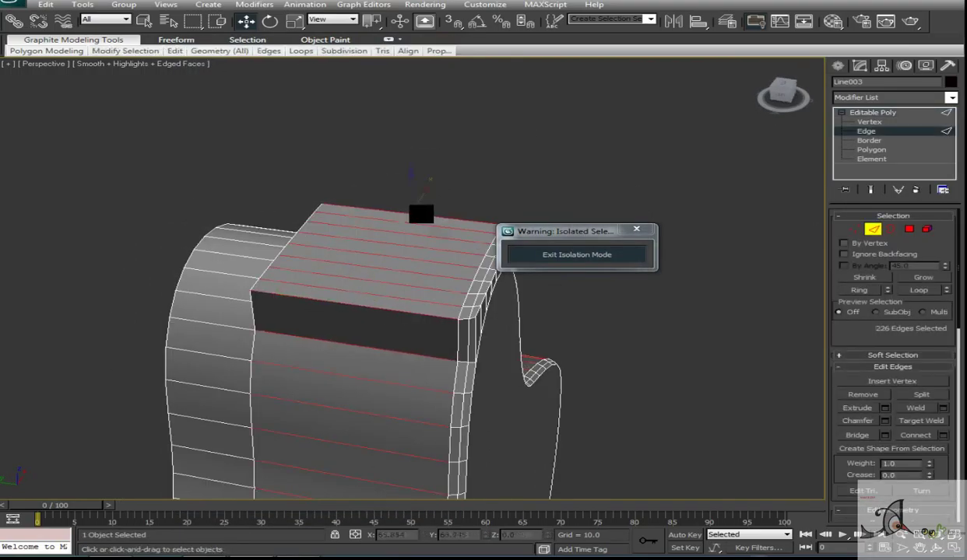
pyautogui.keyDown('alt'); pyautogui.moveTo(431, 302); pyautogui.dragTo(378, 304, button='middle'); pyautogui.keyUp('alt')
pyautogui.scroll(5, 377, 305)
pyautogui.scroll(-5, 353, 261)
pyautogui.keyDown('alt'); pyautogui.moveTo(353, 261); pyautogui.dragTo(580, 309, button='middle'); pyautogui.keyUp('alt')
pyautogui.scroll(-6, 846, 325)
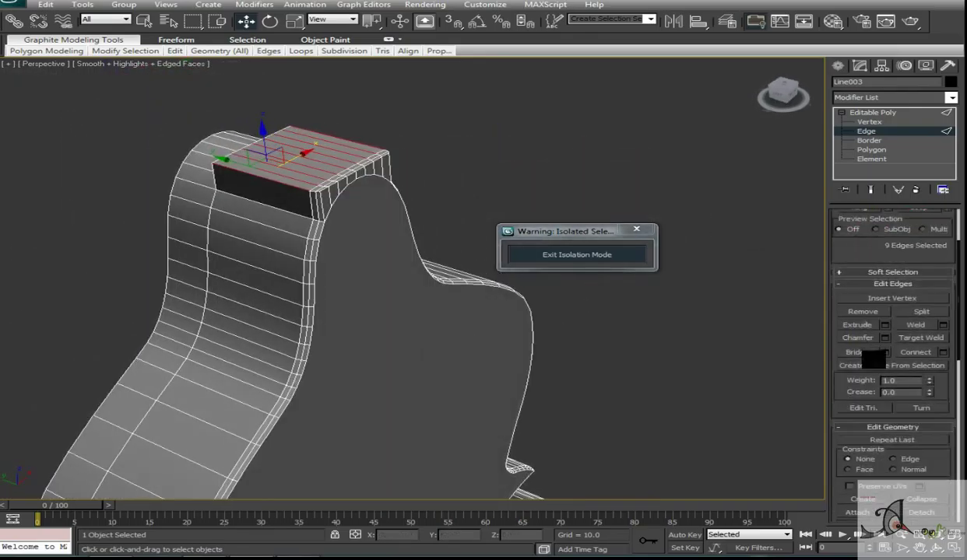
pyautogui.click(943, 300)
pyautogui.keyDown('alt'); pyautogui.moveTo(455, 235); pyautogui.dragTo(343, 263, button='middle'); pyautogui.keyUp('alt')
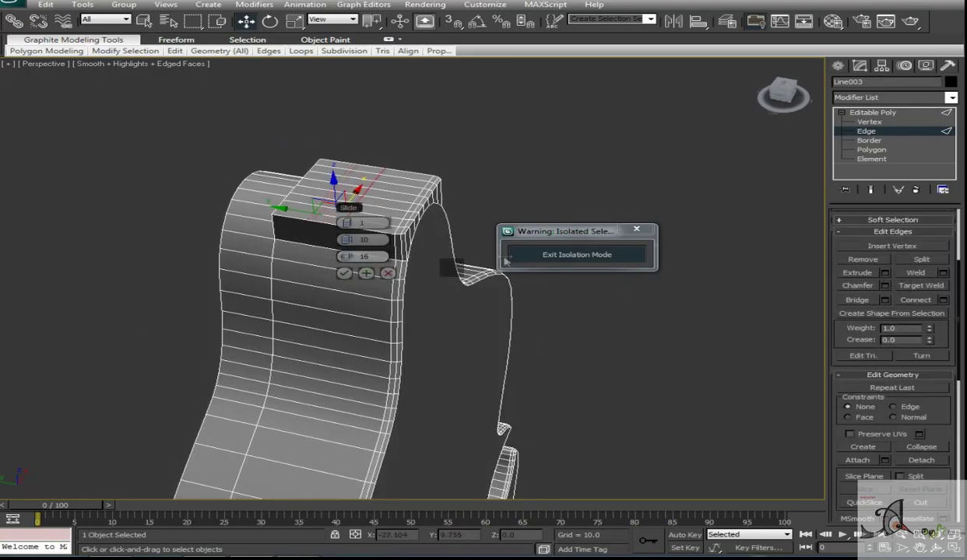
pyautogui.click(344, 274)
# Select the 16 central polygons on top of the block
pyautogui.press('4')
pyautogui.scroll(4, 471, 243)
pyautogui.click(413, 196)
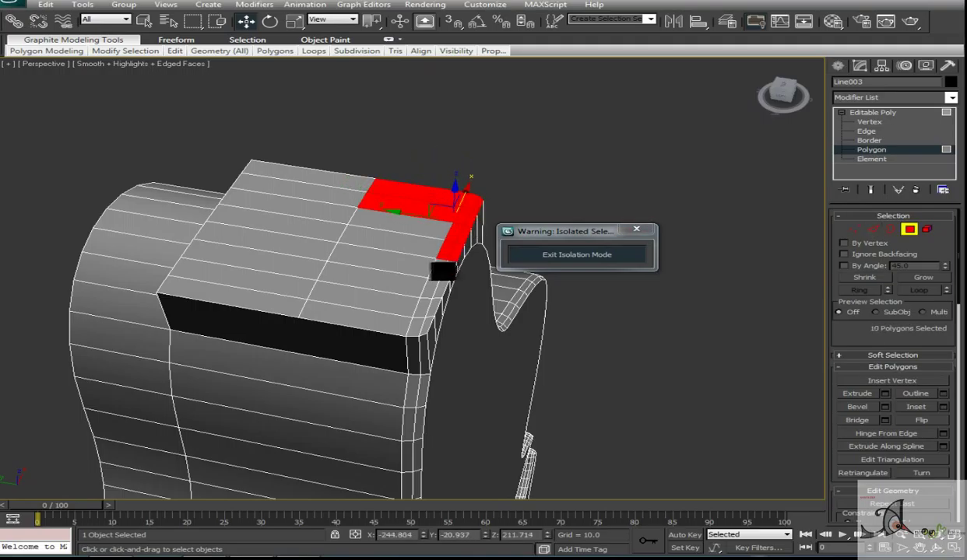
pyautogui.moveTo(444, 274)
pyautogui.keyDown('ctrl'); pyautogui.mouseDown()
pyautogui.moveTo(410, 248)
pyautogui.moveTo(400, 316)
pyautogui.mouseUp(); pyautogui.keyUp('ctrl')
pyautogui.keyDown('ctrl'); pyautogui.moveTo(407, 281); pyautogui.dragTo(440, 278); pyautogui.keyUp('ctrl')
pyautogui.keyDown('alt'); pyautogui.moveTo(440, 278); pyautogui.dragTo(506, 253, button='middle'); pyautogui.keyUp('alt')
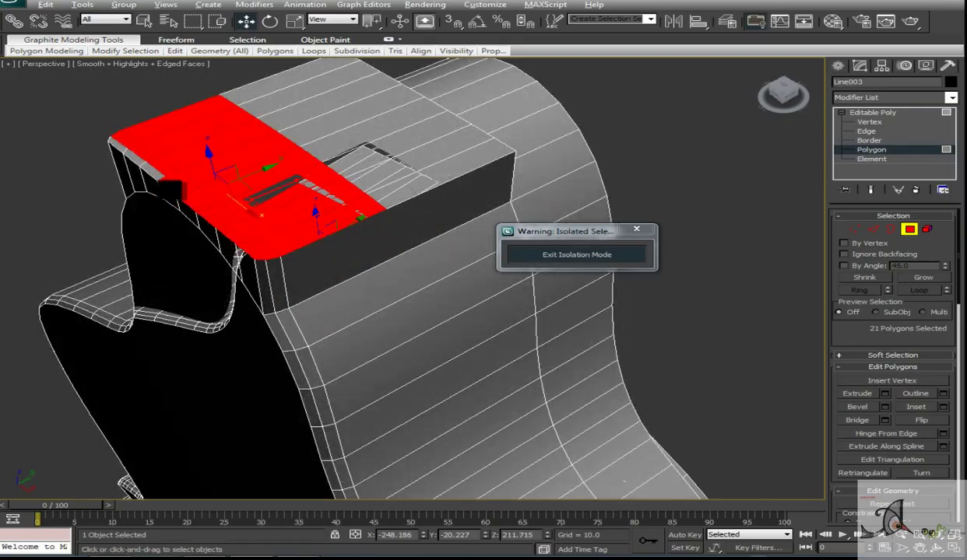
pyautogui.keyDown('alt'); pyautogui.click(233, 237); pyautogui.keyUp('alt')
pyautogui.moveTo(269, 269)
pyautogui.keyDown('alt'); pyautogui.mouseDown(button='middle')
pyautogui.moveTo(384, 318)
pyautogui.moveTo(412, 311)
pyautogui.mouseUp(button='middle'); pyautogui.keyUp('alt')
# Extrude the selected polygons upward into a tall neck column
pyautogui.click(857, 394)
pyautogui.moveTo(372, 238); pyautogui.dragTo(362, 121)
pyautogui.press('l')
pyautogui.press('w')
pyautogui.scroll(-4, 377, 168)
pyautogui.press('p')
pyautogui.moveTo(390, 104)
pyautogui.keyDown('alt'); pyautogui.mouseDown(button='middle')
pyautogui.moveTo(371, 347)
pyautogui.moveTo(353, 295)
pyautogui.moveTo(585, 286)
pyautogui.moveTo(689, 233)
pyautogui.moveTo(619, 446)
pyautogui.mouseUp(button='middle'); pyautogui.keyUp('alt')
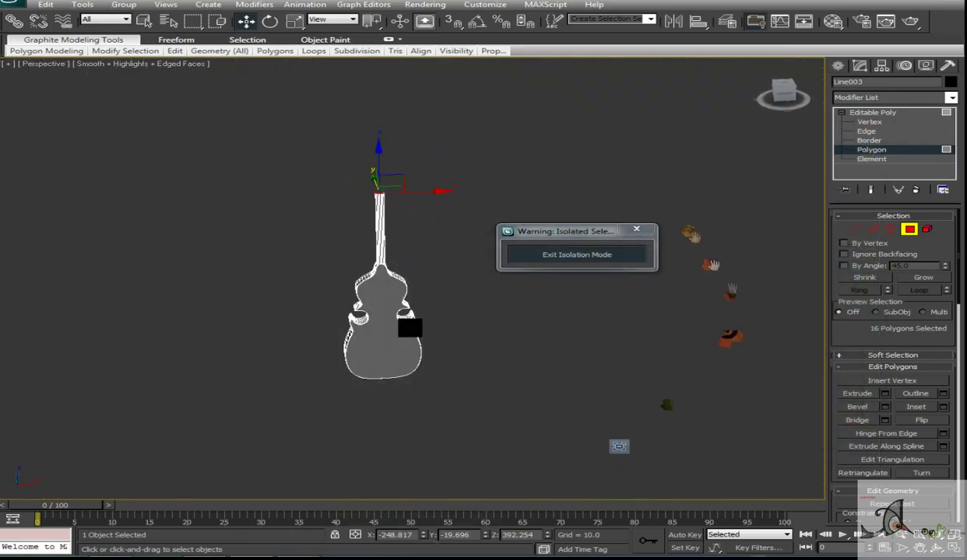
# Orbit around the cello to check the new neck and clear the polygon selection
pyautogui.keyDown('alt'); pyautogui.moveTo(410, 328); pyautogui.dragTo(324, 270, button='middle'); pyautogui.keyUp('alt')
pyautogui.press('l')
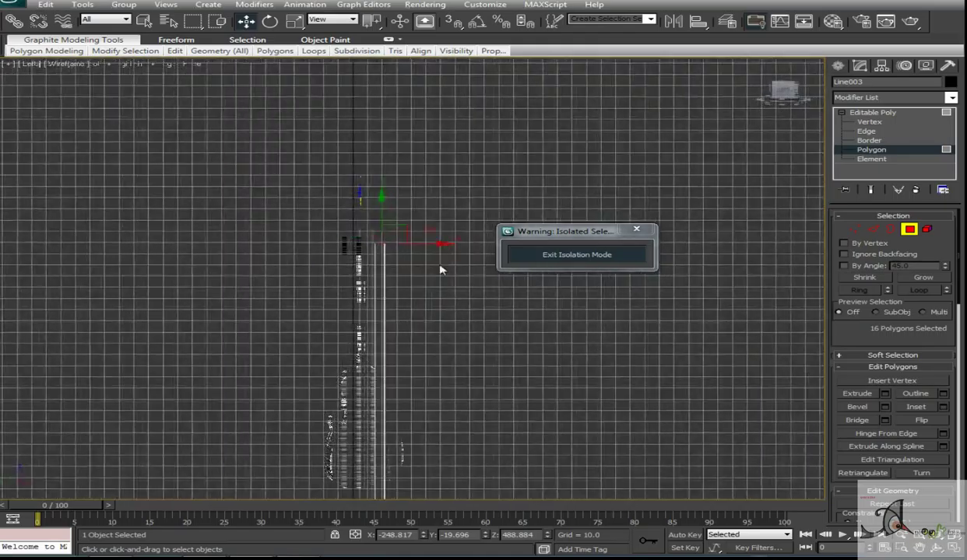
pyautogui.hotkey('alt', 'w')
pyautogui.click(412, 359)
pyautogui.hotkey('alt', 'w')
pyautogui.keyDown('alt'); pyautogui.moveTo(413, 359); pyautogui.dragTo(632, 280, button='middle'); pyautogui.keyUp('alt')
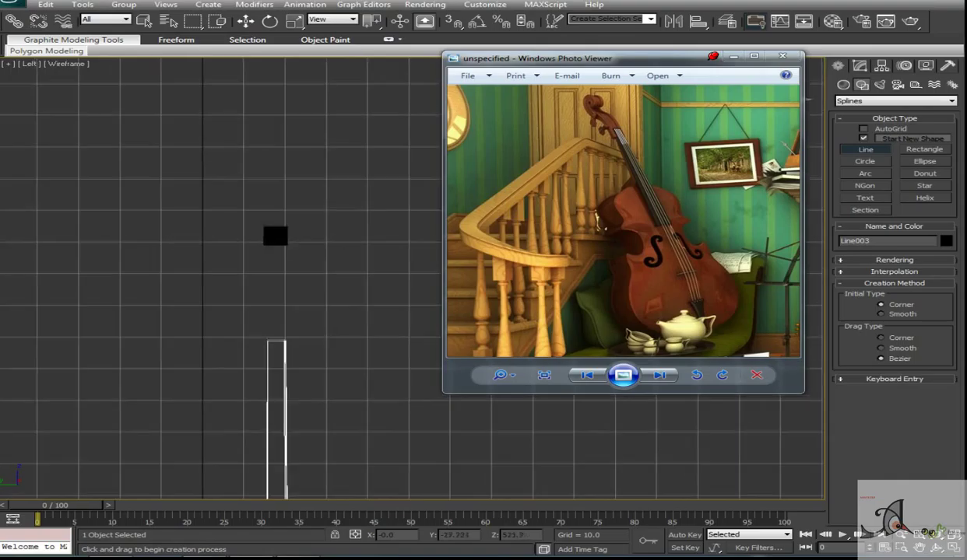
# Draw the scroll curve spline Line004 in the Left view and reshape its curl
pyautogui.click(278, 213)
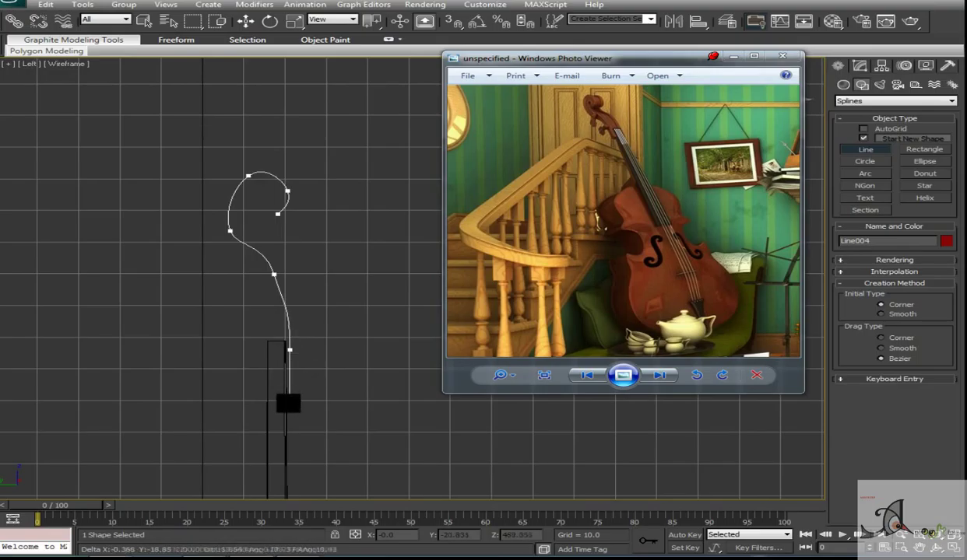
pyautogui.rightClick(323, 268)
pyautogui.click(860, 66)
pyautogui.moveTo(252, 213); pyautogui.dragTo(261, 231, button='middle')
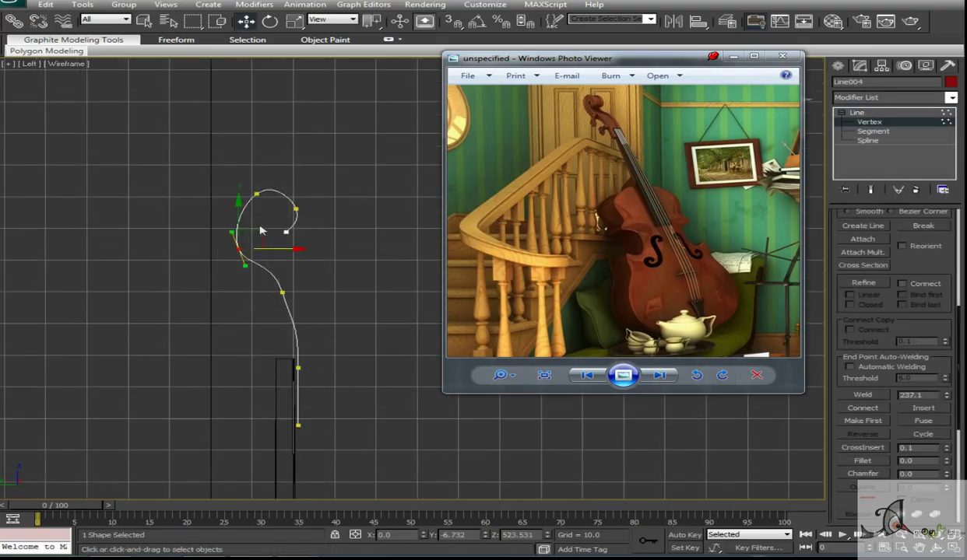
# Adjust the scroll spline's vertices beside and inside the spiral loop
pyautogui.hotkey('alt', 'r')
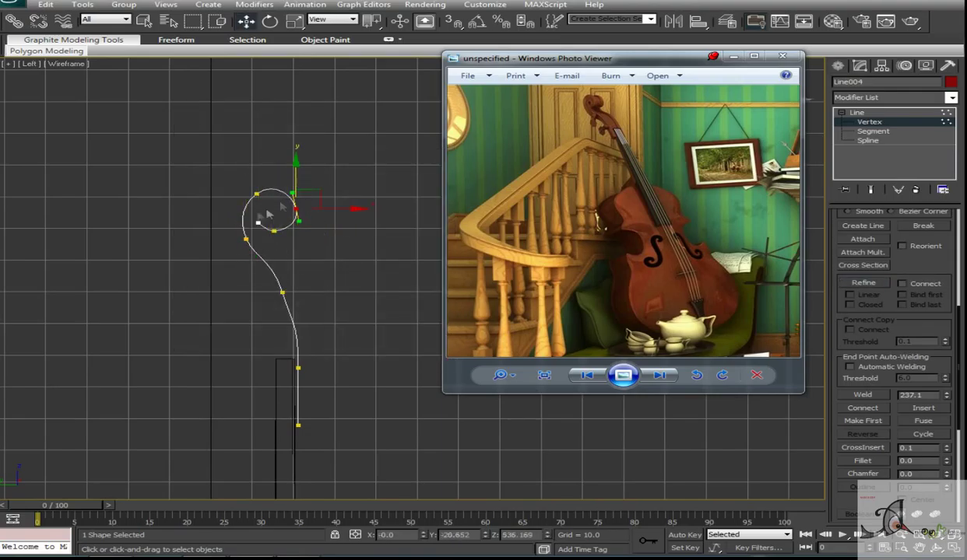
pyautogui.moveTo(279, 178); pyautogui.dragTo(274, 271, button='middle')
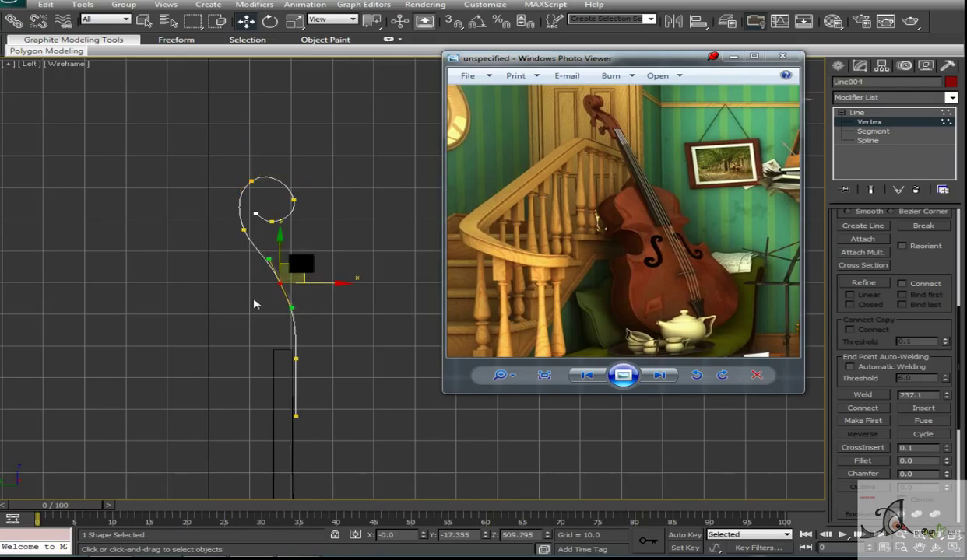
pyautogui.moveTo(254, 303); pyautogui.dragTo(230, 239, button='middle')
pyautogui.moveTo(331, 249); pyautogui.dragTo(276, 453)
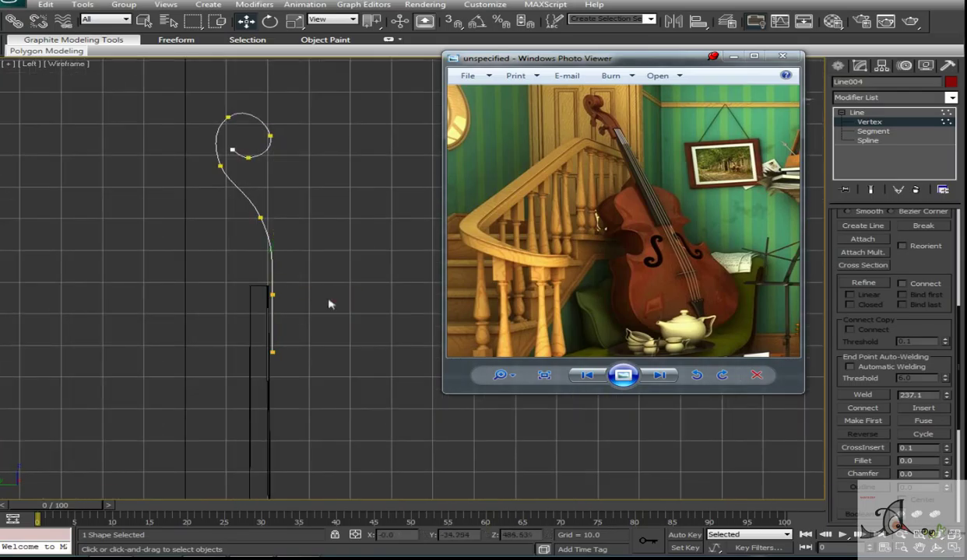
pyautogui.scroll(3, 265, 249)
pyautogui.moveTo(302, 229); pyautogui.dragTo(282, 271)
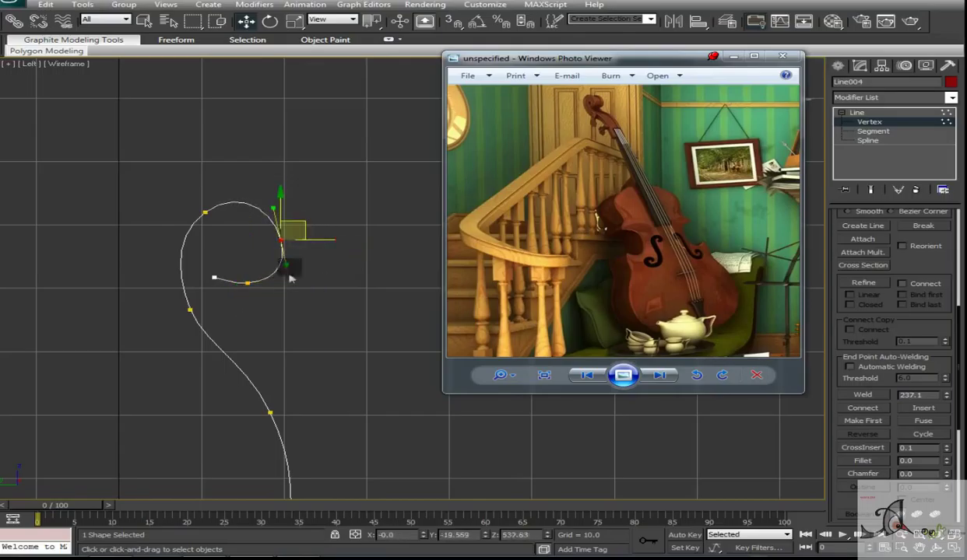
pyautogui.click(247, 282)
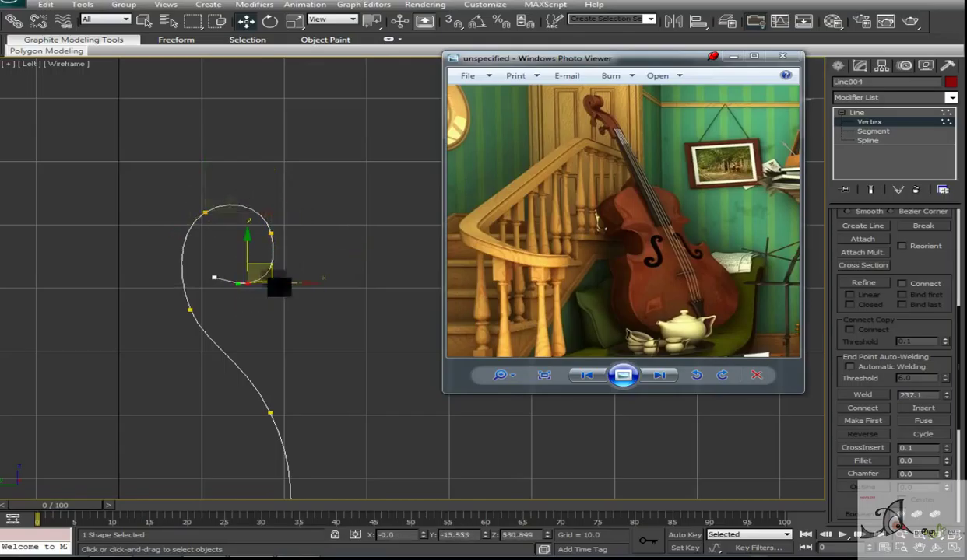
# Adjust the lower curve vertex and the spiral's inner end vertex
pyautogui.rightClick(261, 306)
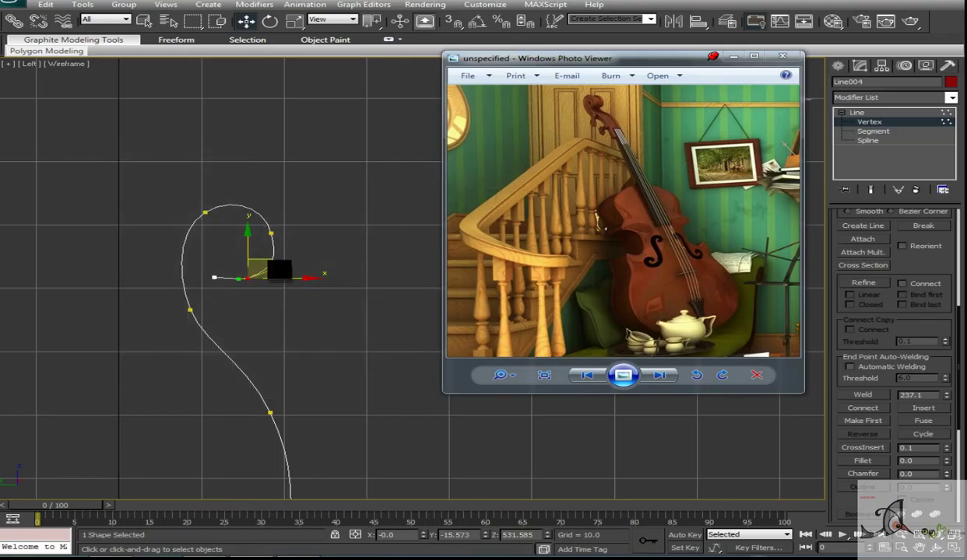
pyautogui.scroll(2, 319, 310)
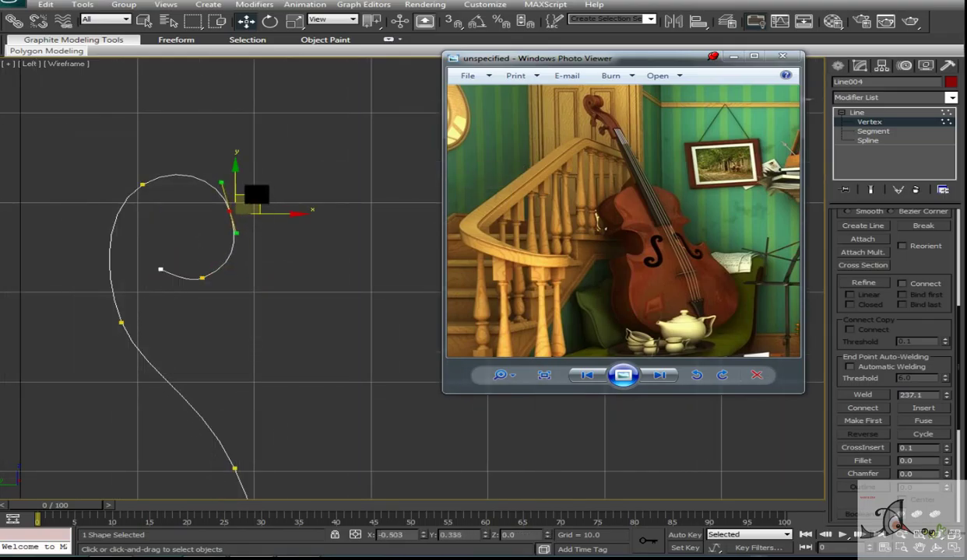
pyautogui.click(120, 322)
pyautogui.moveTo(179, 388); pyautogui.dragTo(189, 290, button='middle')
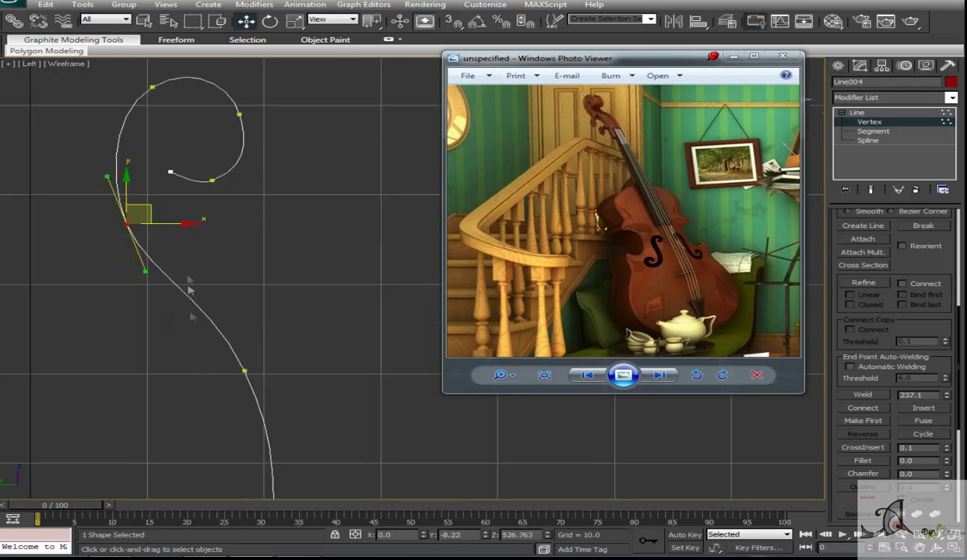
pyautogui.scroll(-2, 188, 290)
pyautogui.moveTo(271, 168); pyautogui.dragTo(253, 215, button='middle')
pyautogui.click(252, 214)
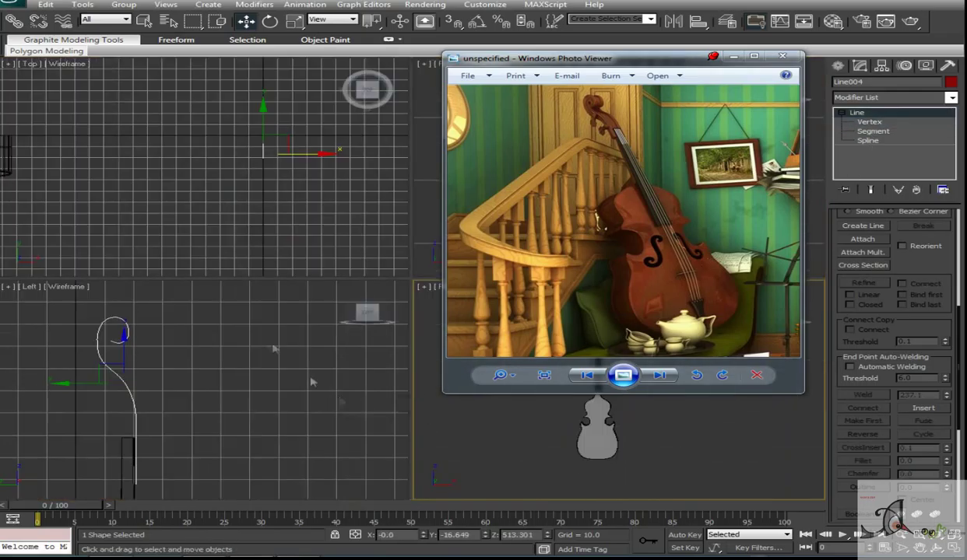
# Outline the whole spline by 2.202 in the maximized Left view
pyautogui.hotkey('alt', 'w')
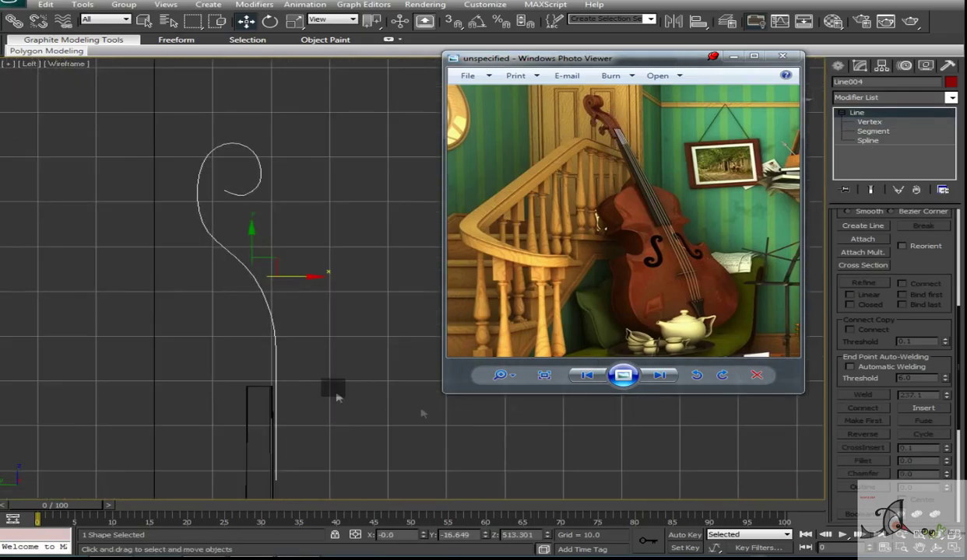
pyautogui.click(869, 142)
pyautogui.scroll(-5, 882, 336)
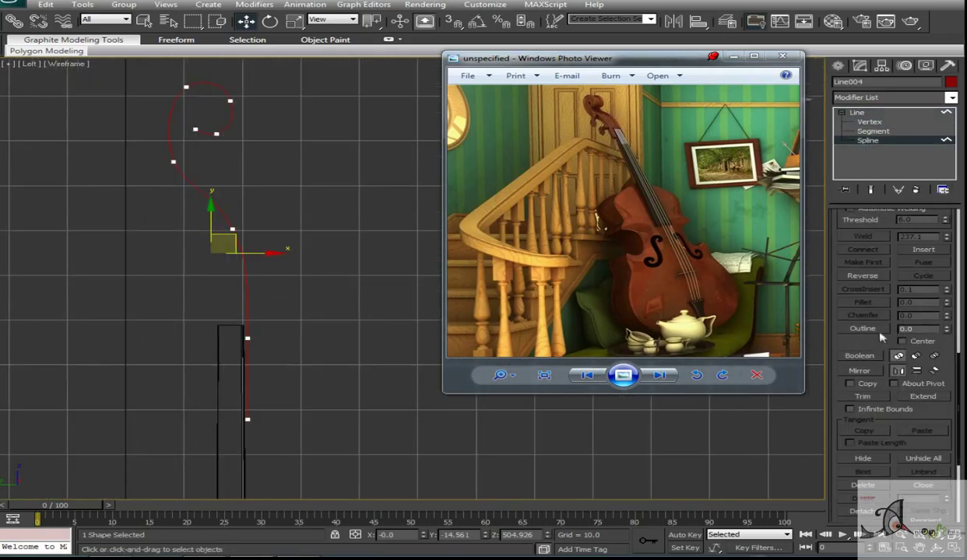
pyautogui.click(882, 331)
pyautogui.moveTo(218, 130); pyautogui.dragTo(232, 194, button='middle')
pyautogui.moveTo(233, 194); pyautogui.dragTo(235, 186)
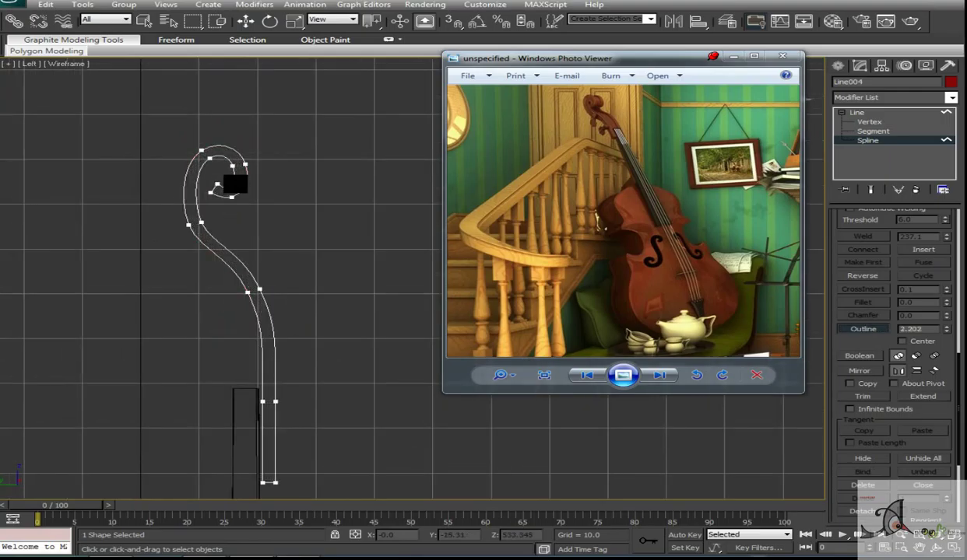
pyautogui.scroll(2, 244, 238)
# Move the scroll curl's inner-end vertices to reshape the curl at Vertex level
pyautogui.press('1')
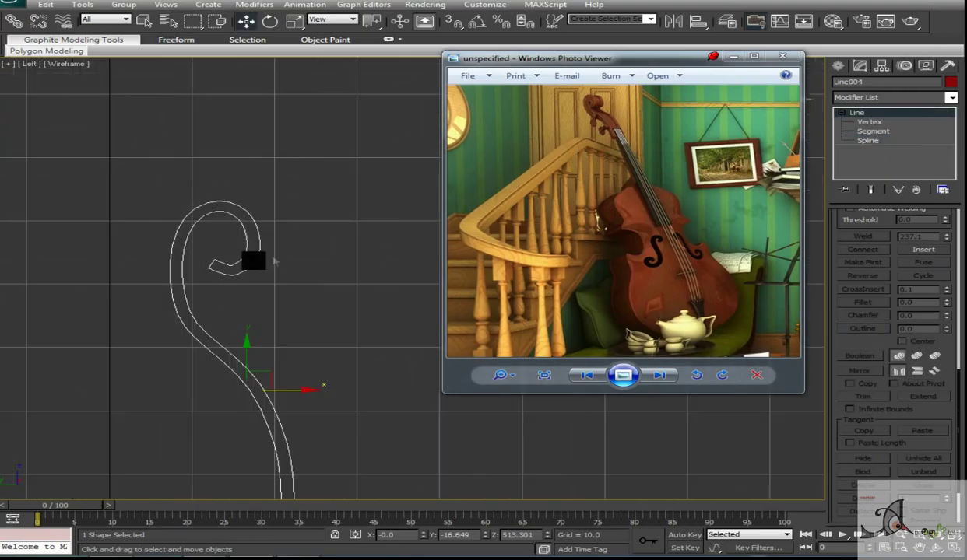
pyautogui.scroll(2, 234, 257)
pyautogui.moveTo(257, 272); pyautogui.dragTo(290, 307)
pyautogui.scroll(1, 201, 234)
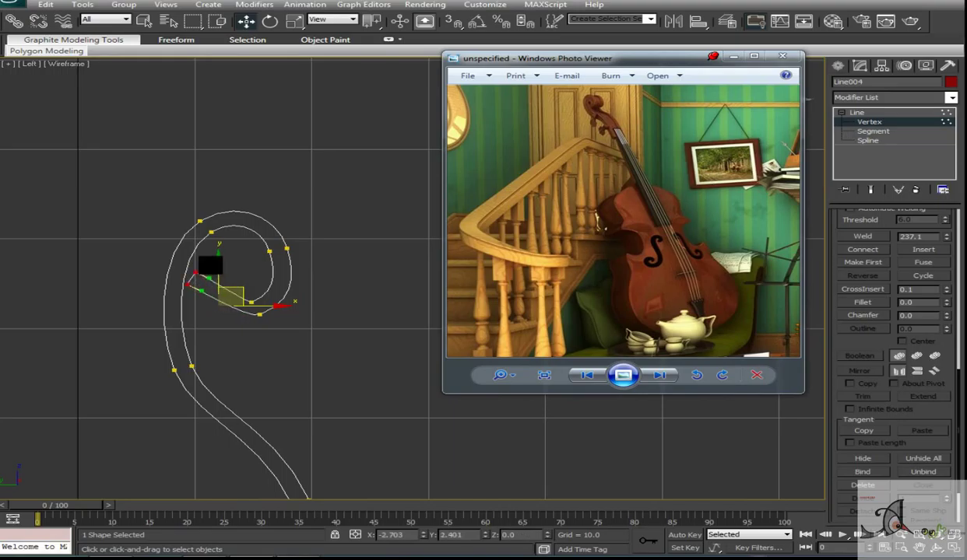
pyautogui.moveTo(197, 234); pyautogui.dragTo(242, 254)
pyautogui.rightClick(256, 257)
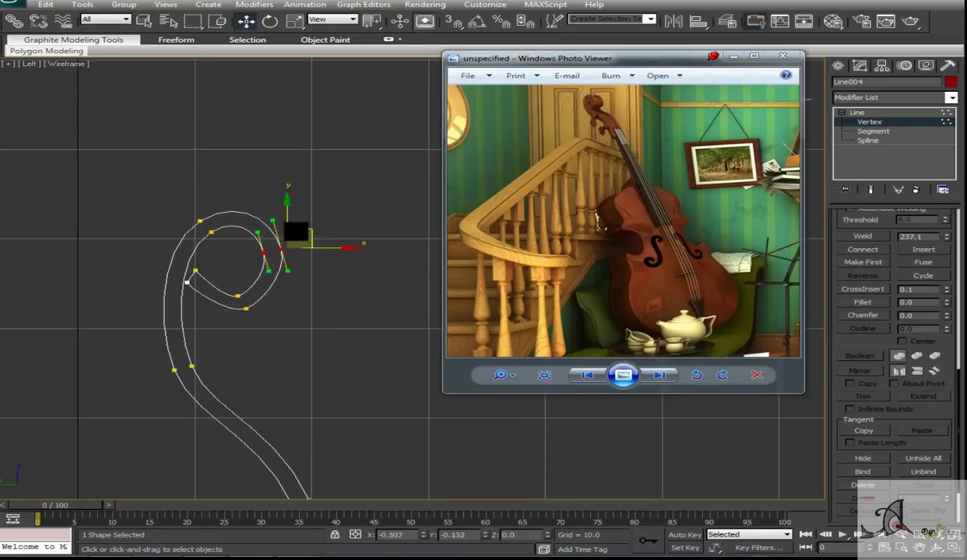
pyautogui.click(201, 318)
pyautogui.rightClick(236, 247)
pyautogui.click(246, 312)
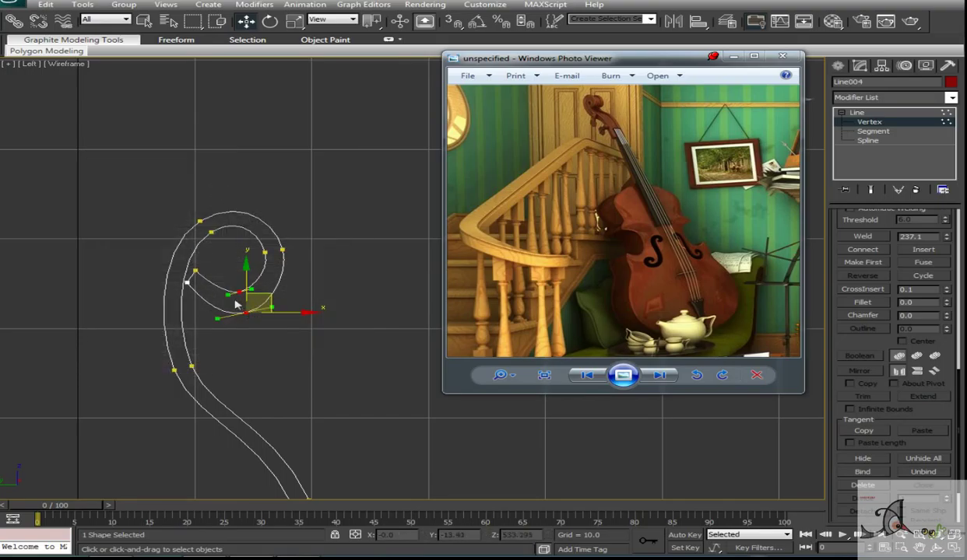
pyautogui.scroll(-3, 263, 287)
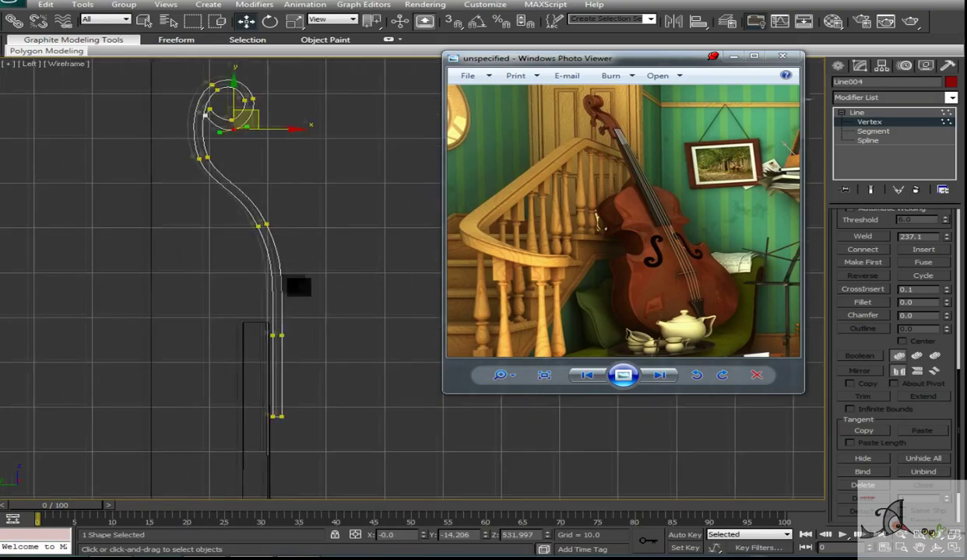
# Check the curl in Front and Perspective views, then raise a vertex to reshape the lower curve
pyautogui.press('1')
pyautogui.hotkey('alt', 'w')
pyautogui.press('f')
pyautogui.hotkey('alt', 'w')
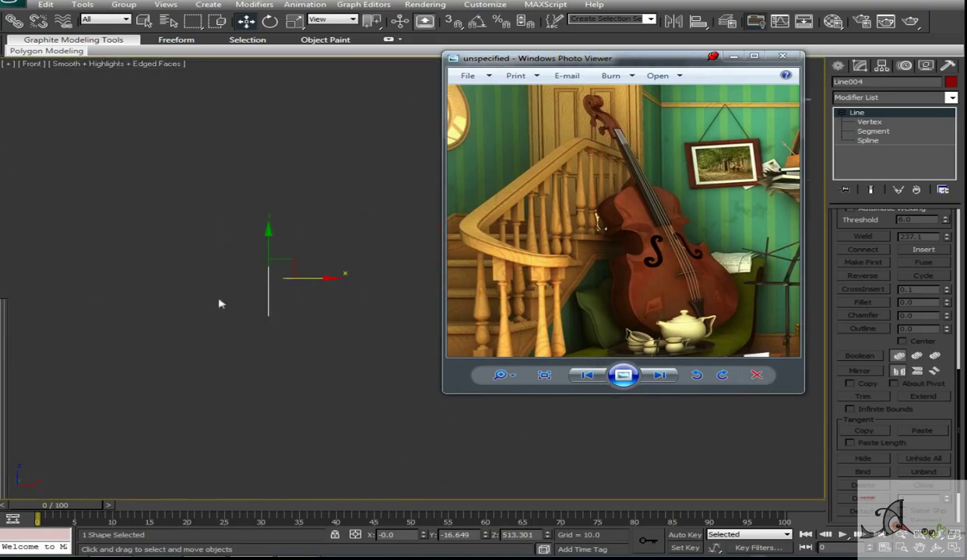
pyautogui.moveTo(281, 298)
pyautogui.keyDown('alt'); pyautogui.mouseDown(button='middle')
pyautogui.moveTo(254, 324)
pyautogui.moveTo(246, 233)
pyautogui.mouseUp(button='middle'); pyautogui.keyUp('alt')
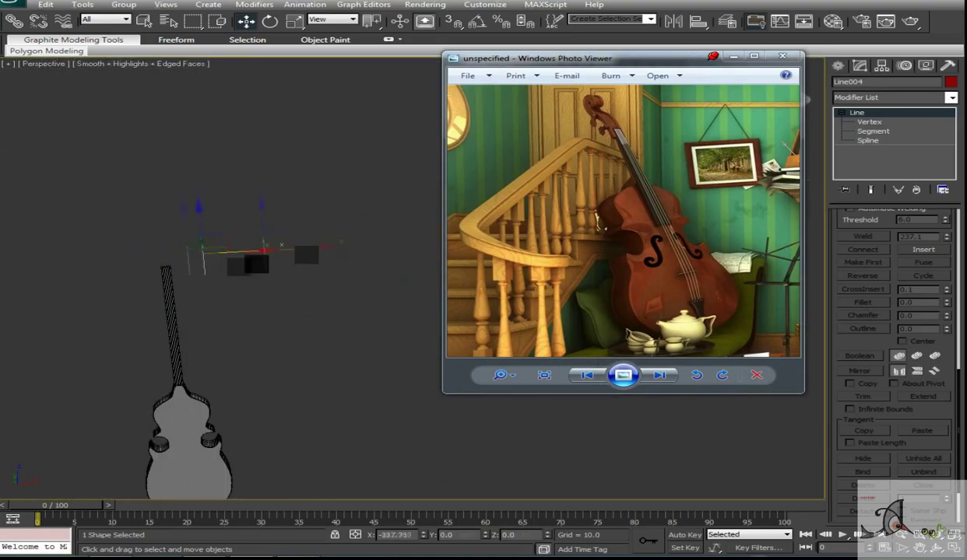
pyautogui.hotkey('alt', 'w')
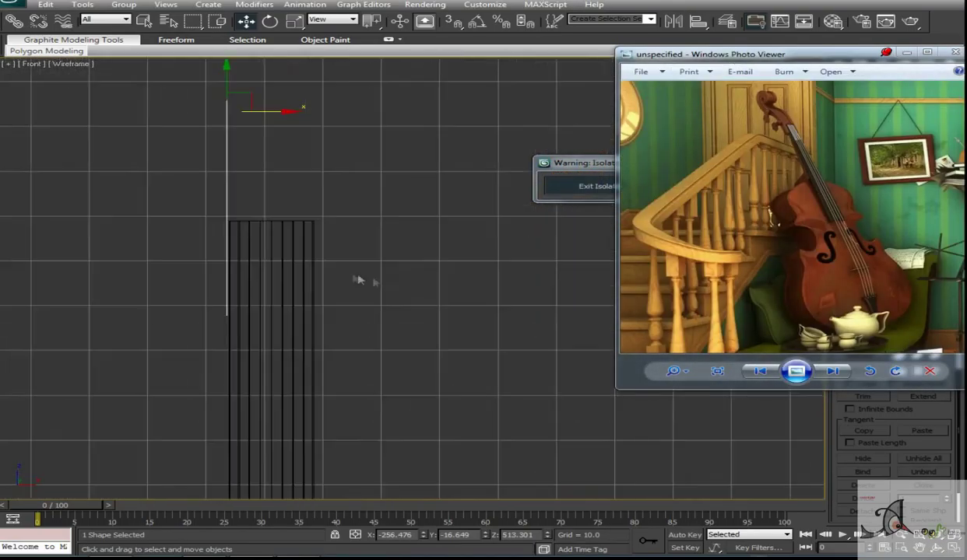
pyautogui.moveTo(357, 280); pyautogui.dragTo(387, 280, button='middle')
pyautogui.scroll(-3, 284, 83)
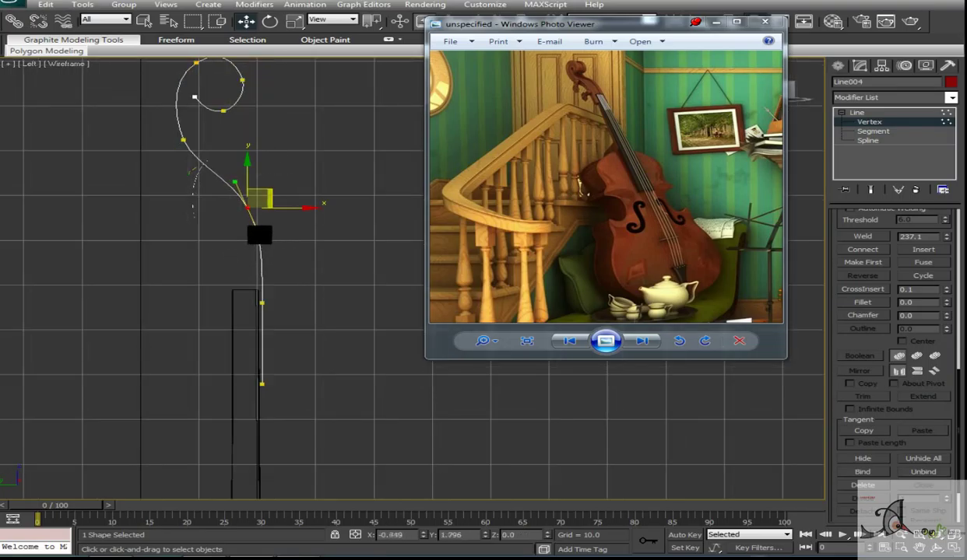
pyautogui.moveTo(250, 199); pyautogui.dragTo(256, 160)
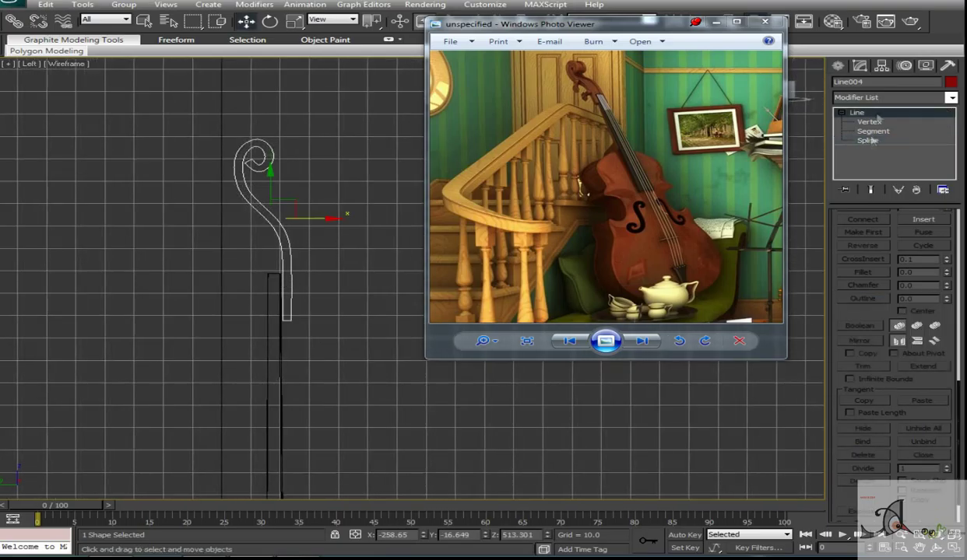
# Add an Extrude modifier with Amount -17 to the scroll outline
pyautogui.click(854, 98)
pyautogui.scroll(-5, 856, 109)
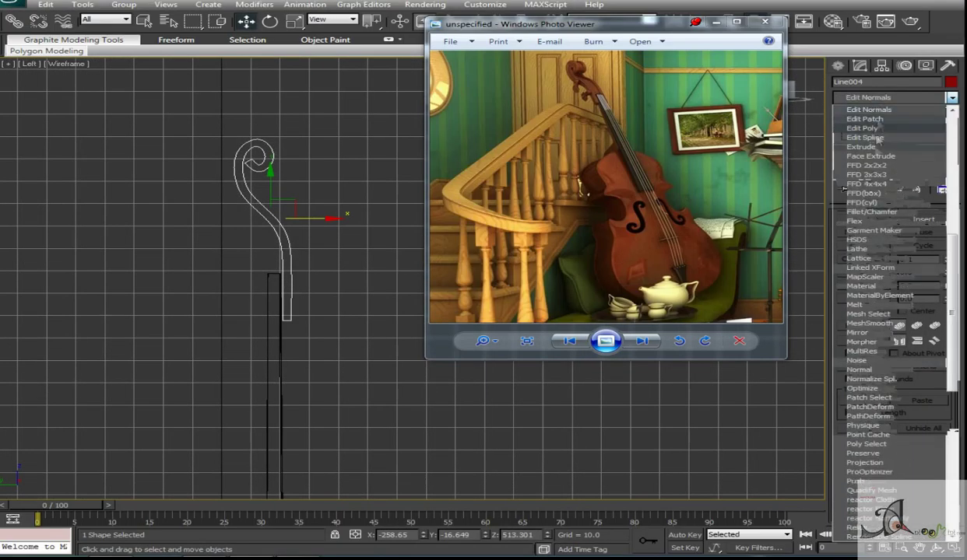
pyautogui.click(863, 147)
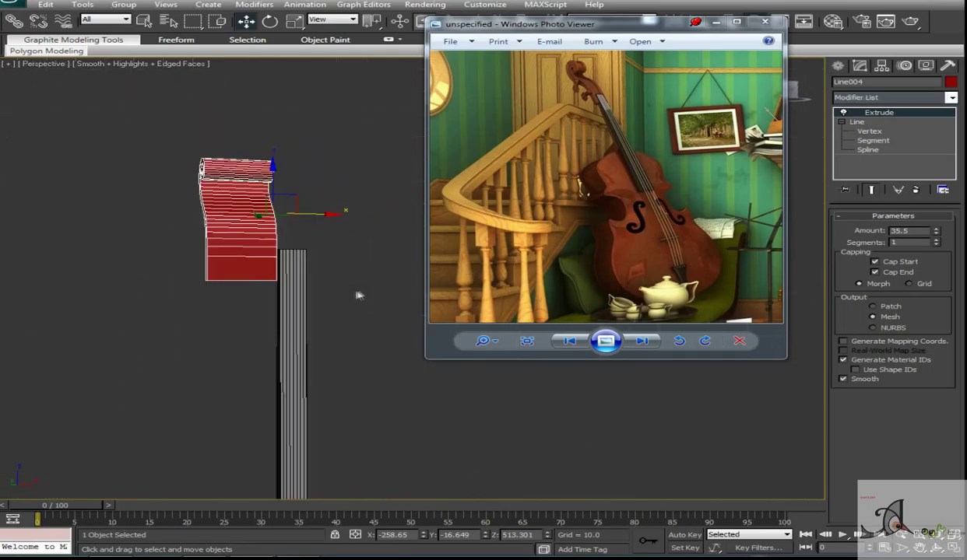
pyautogui.press('m')
pyautogui.click(421, 49)
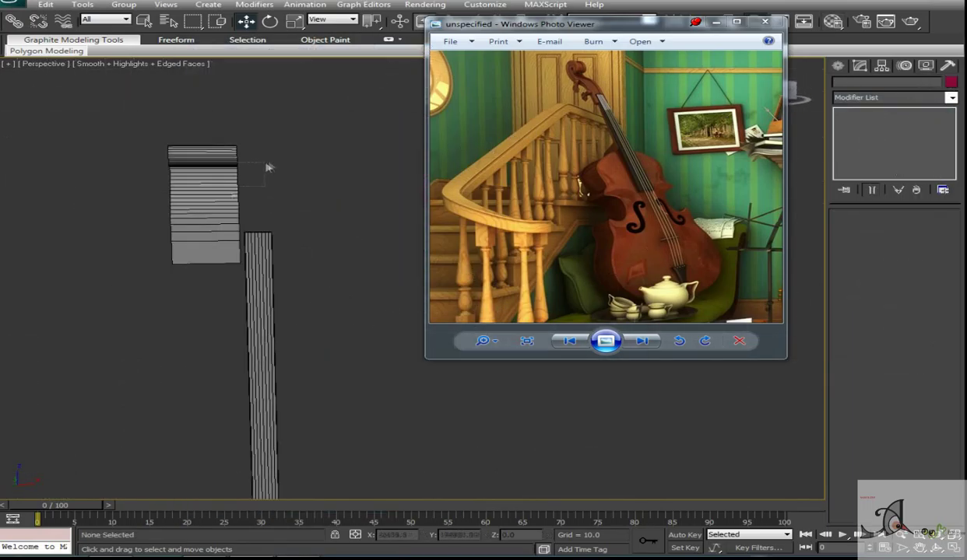
# Return to the scroll line's vertices and frame the whole spiral in Left view
pyautogui.click(233, 203)
pyautogui.keyDown('alt'); pyautogui.moveTo(304, 249); pyautogui.dragTo(271, 212, button='middle'); pyautogui.keyUp('alt')
pyautogui.click(856, 122)
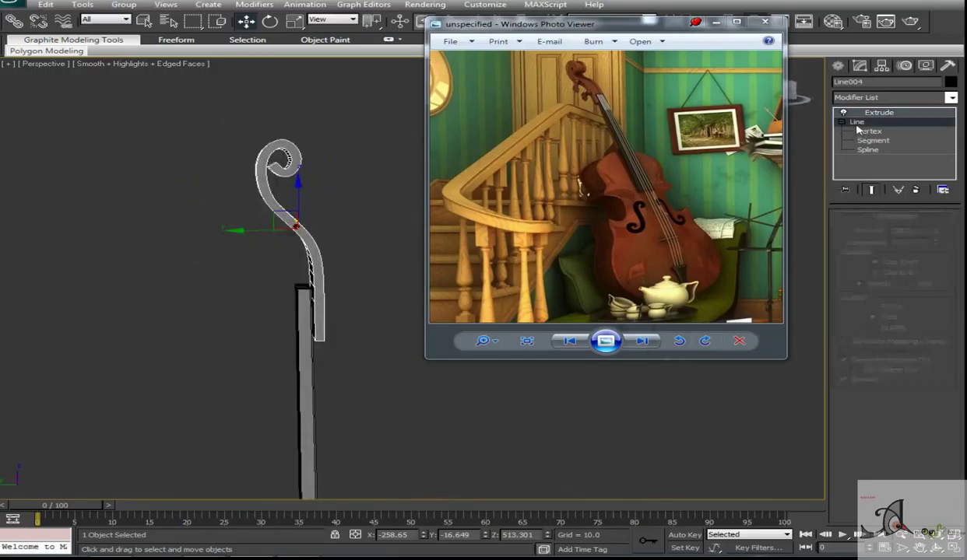
pyautogui.moveTo(341, 259); pyautogui.dragTo(291, 216, button='middle')
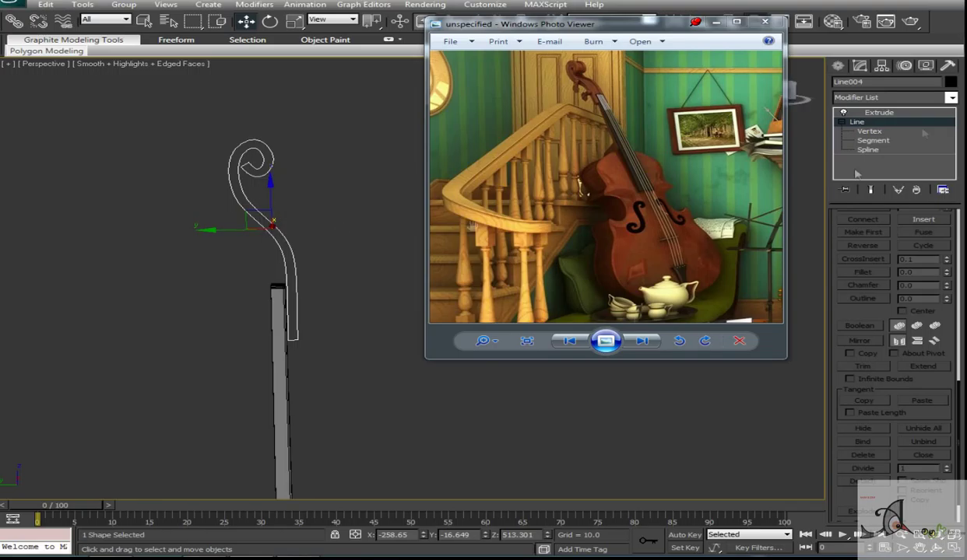
pyautogui.click(870, 130)
pyautogui.press('l')
pyautogui.scroll(3, 251, 255)
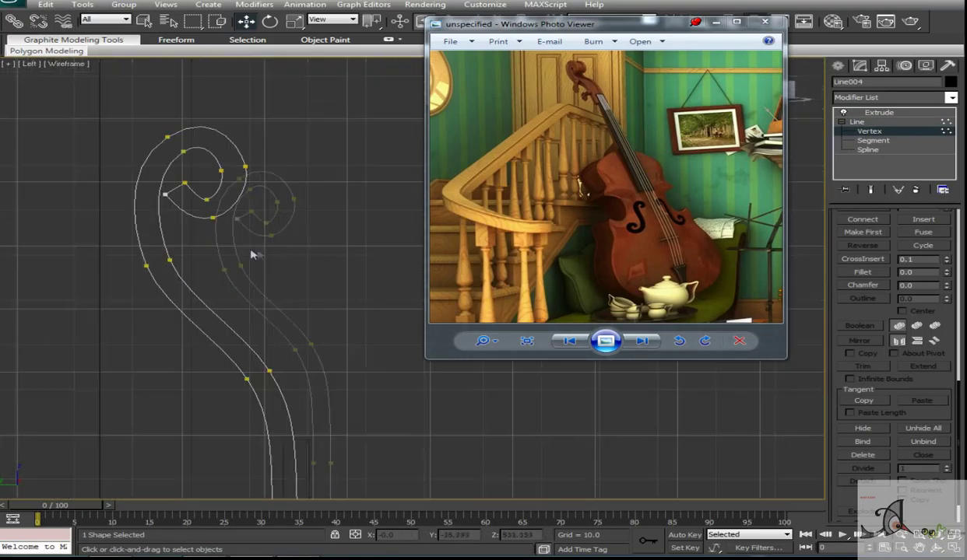
pyautogui.moveTo(199, 243); pyautogui.dragTo(195, 176, button='middle')
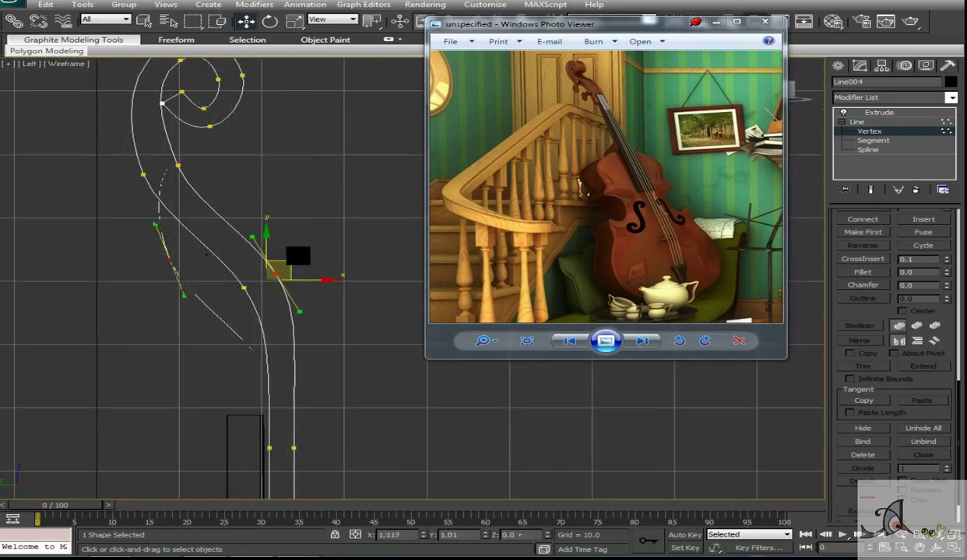
pyautogui.moveTo(313, 347); pyautogui.dragTo(302, 173, button='middle')
pyautogui.scroll(-4, 335, 296)
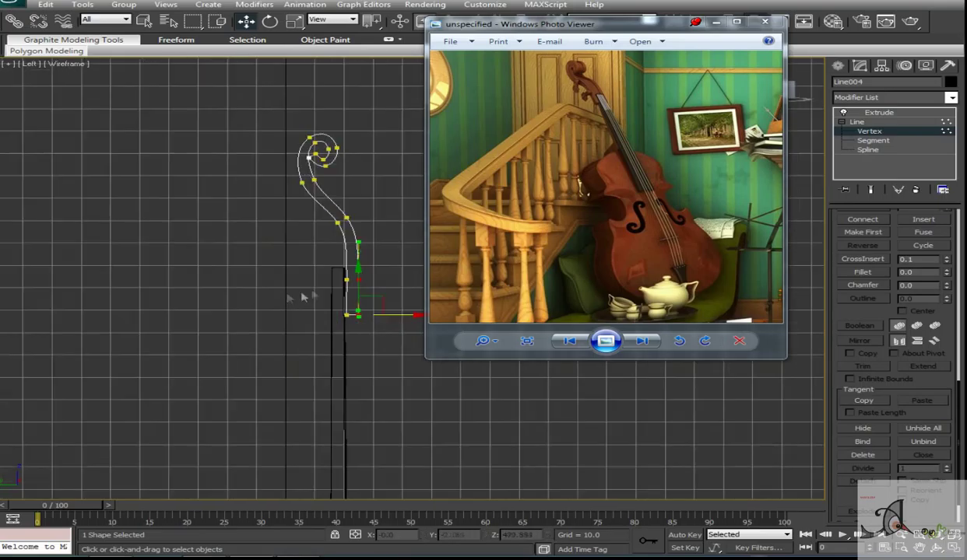
pyautogui.moveTo(330, 283); pyautogui.dragTo(190, 283, button='middle')
# Inspect the extruded scroll head in shaded Perspective and Front views
pyautogui.press('p')
pyautogui.press('F3')
pyautogui.keyDown('alt'); pyautogui.moveTo(330, 282); pyautogui.dragTo(154, 133, button='middle'); pyautogui.keyUp('alt')
pyautogui.keyDown('alt'); pyautogui.moveTo(259, 202); pyautogui.dragTo(405, 247, button='middle'); pyautogui.keyUp('alt')
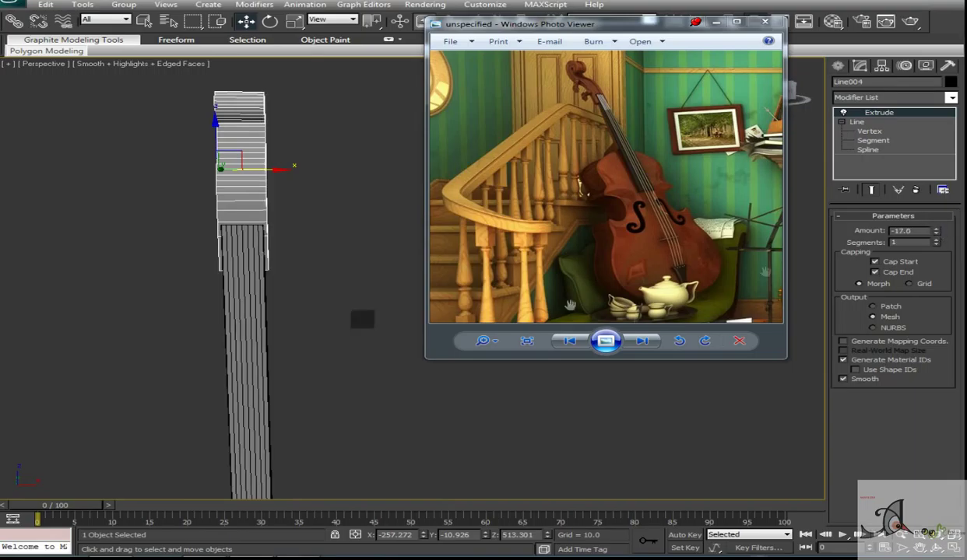
pyautogui.keyDown('alt'); pyautogui.moveTo(349, 287); pyautogui.dragTo(356, 220, button='middle'); pyautogui.keyUp('alt')
pyautogui.hotkey('alt', 'w')
pyautogui.hotkey('alt', 'q')
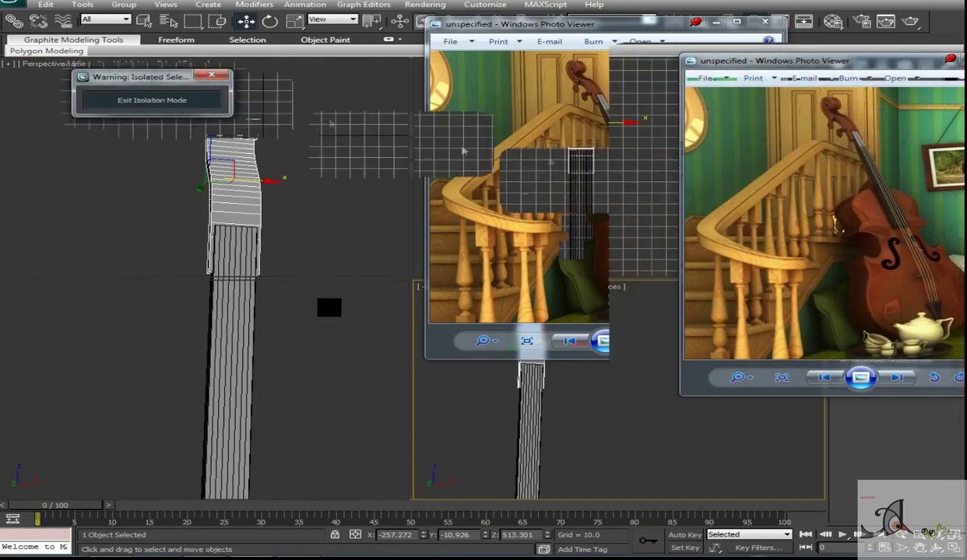
pyautogui.press('f')
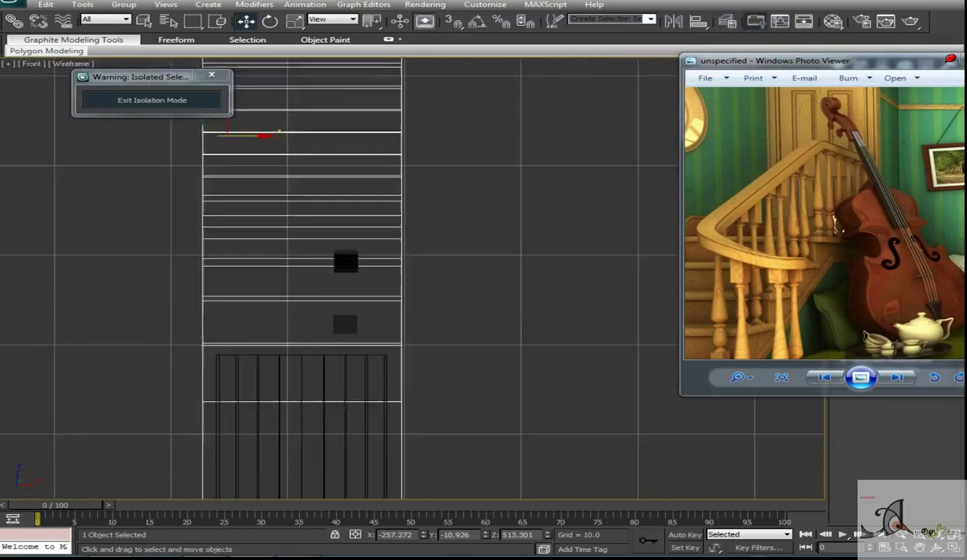
pyautogui.scroll(-3, 403, 200)
pyautogui.moveTo(771, 60); pyautogui.dragTo(519, 3)
pyautogui.press('p')
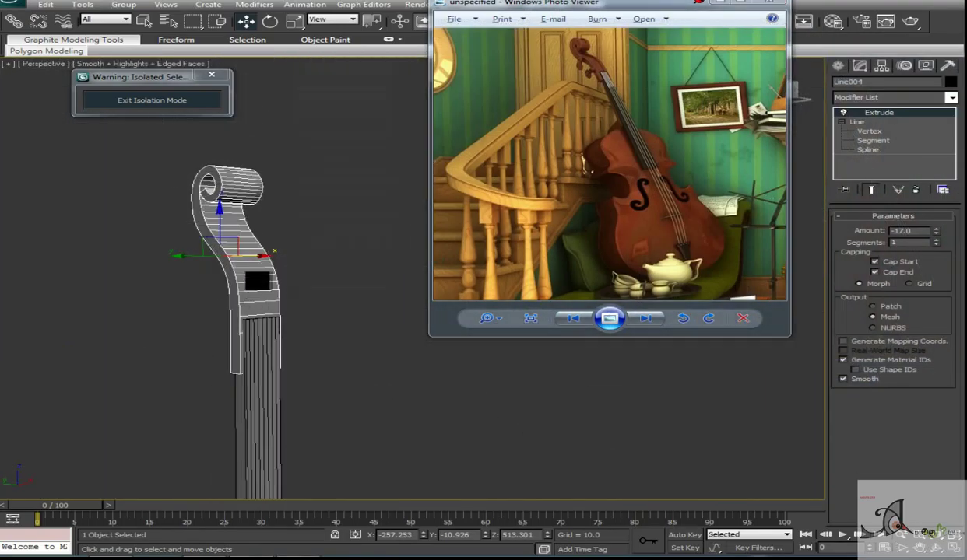
# Shift-drag a copy of the scroll column to the left
pyautogui.keyDown('shift'); pyautogui.moveTo(257, 249); pyautogui.dragTo(47, 248); pyautogui.keyUp('shift')
pyautogui.moveTo(467, 206); pyautogui.dragTo(256, 206)
pyautogui.click(276, 328)
# Convert the original scroll column to an Editable Poly
pyautogui.moveTo(277, 327)
pyautogui.keyDown('alt'); pyautogui.mouseDown(button='middle')
pyautogui.moveTo(238, 355)
pyautogui.moveTo(319, 319)
pyautogui.mouseUp(button='middle'); pyautogui.keyUp('alt')
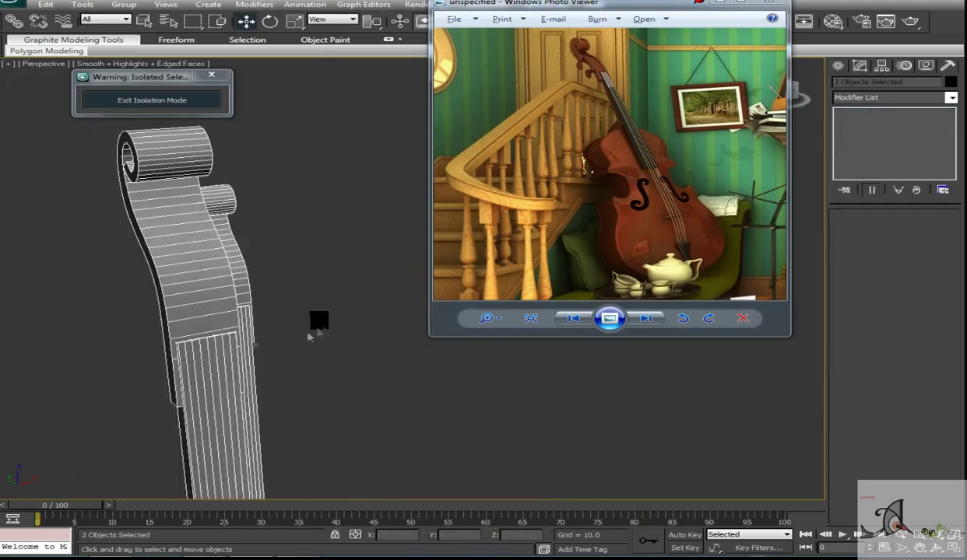
pyautogui.click(232, 282)
pyautogui.rightClick(232, 282)
pyautogui.click(420, 392)
# Select all scroll edges and Connect them with 2 segments
pyautogui.press('2')
pyautogui.hotkey('ctrl', 'a')
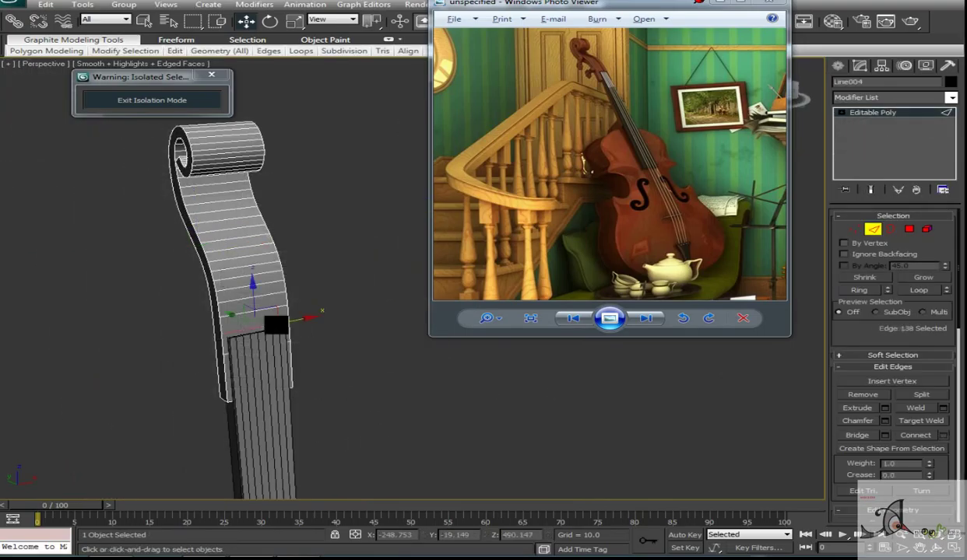
pyautogui.keyDown('alt'); pyautogui.moveTo(313, 295); pyautogui.dragTo(302, 286, button='middle'); pyautogui.keyUp('alt')
pyautogui.rightClick(352, 282)
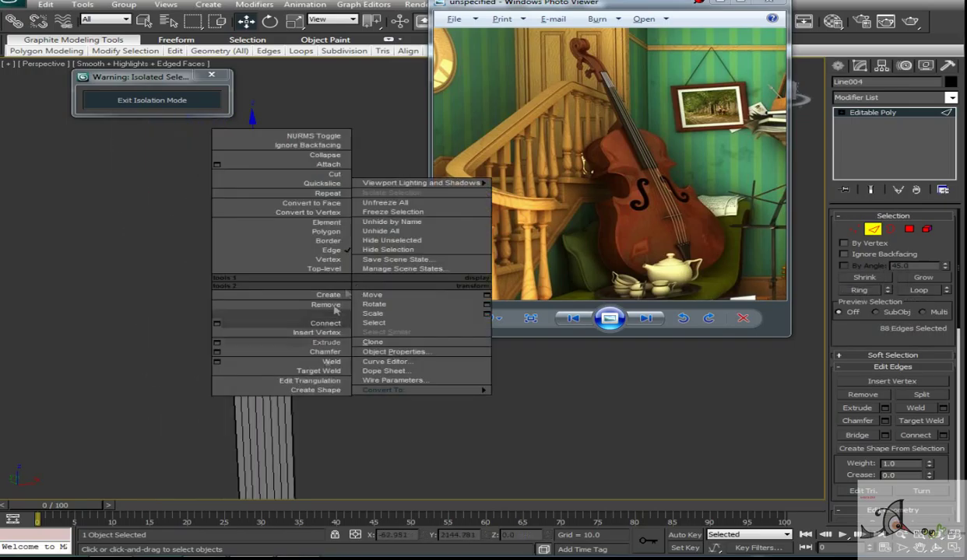
pyautogui.keyDown('alt'); pyautogui.moveTo(326, 330); pyautogui.dragTo(371, 287, button='middle'); pyautogui.keyUp('alt')
pyautogui.rightClick(372, 286)
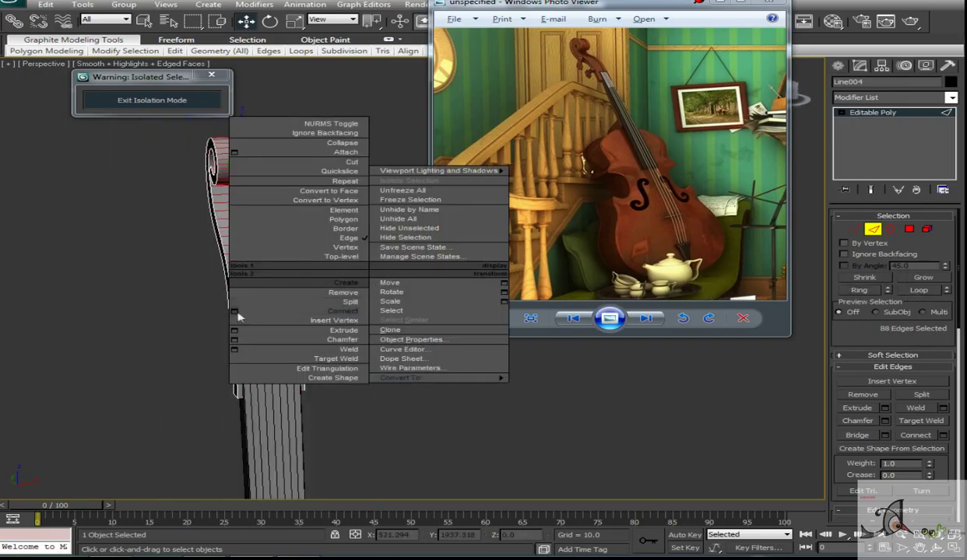
pyautogui.click(232, 313)
pyautogui.moveTo(257, 162); pyautogui.dragTo(342, 150)
pyautogui.click(346, 165)
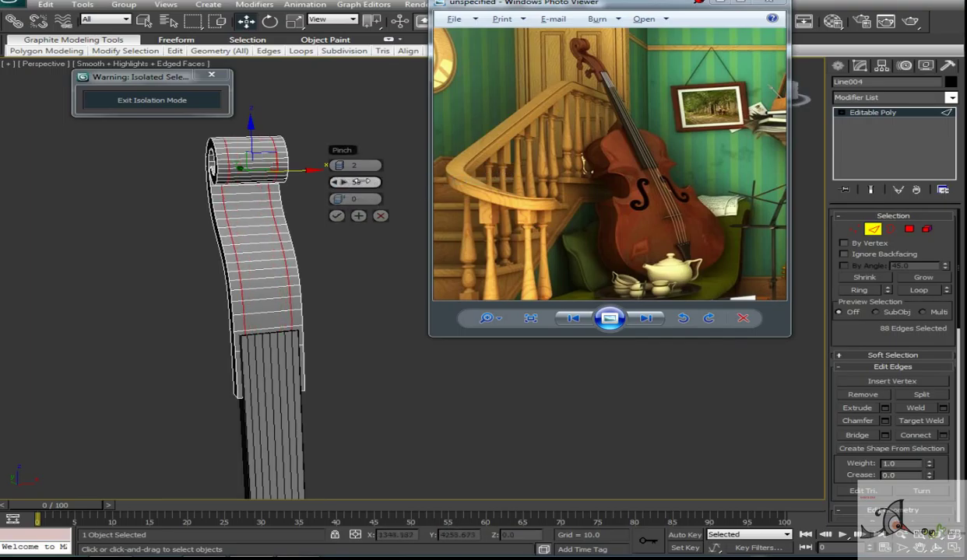
pyautogui.keyDown('alt'); pyautogui.moveTo(346, 249); pyautogui.dragTo(336, 252, button='middle'); pyautogui.keyUp('alt')
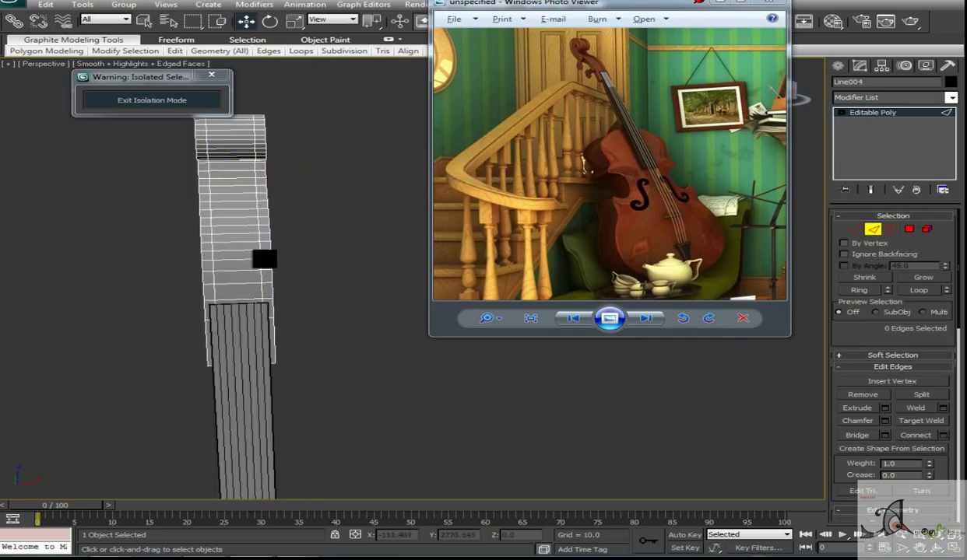
# Convert the edges to polygons and extrude them By Polygon with a small height
pyautogui.keyDown('ctrl'); pyautogui.click(908, 229); pyautogui.keyUp('ctrl')
pyautogui.keyDown('alt'); pyautogui.moveTo(376, 302); pyautogui.dragTo(322, 295, button='middle'); pyautogui.keyUp('alt')
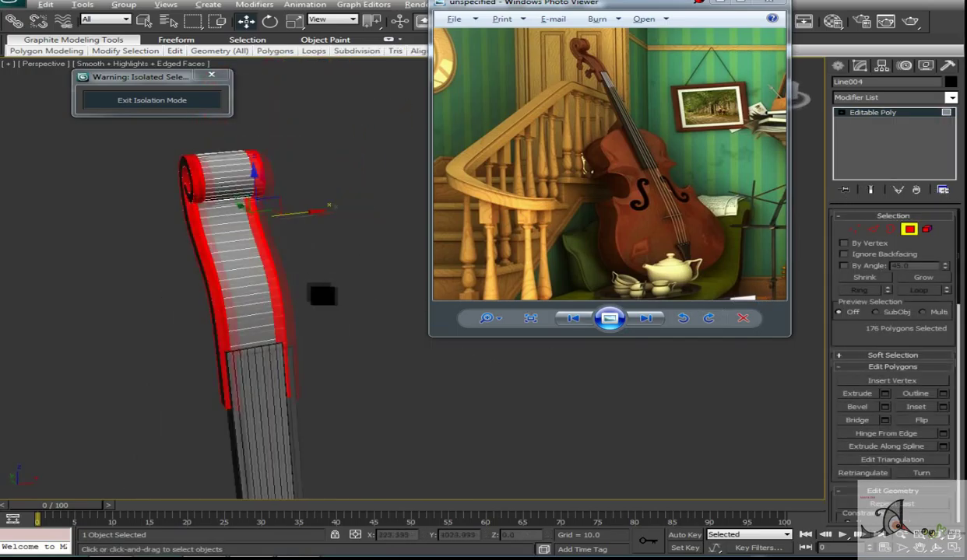
pyautogui.click(884, 393)
pyautogui.click(322, 223)
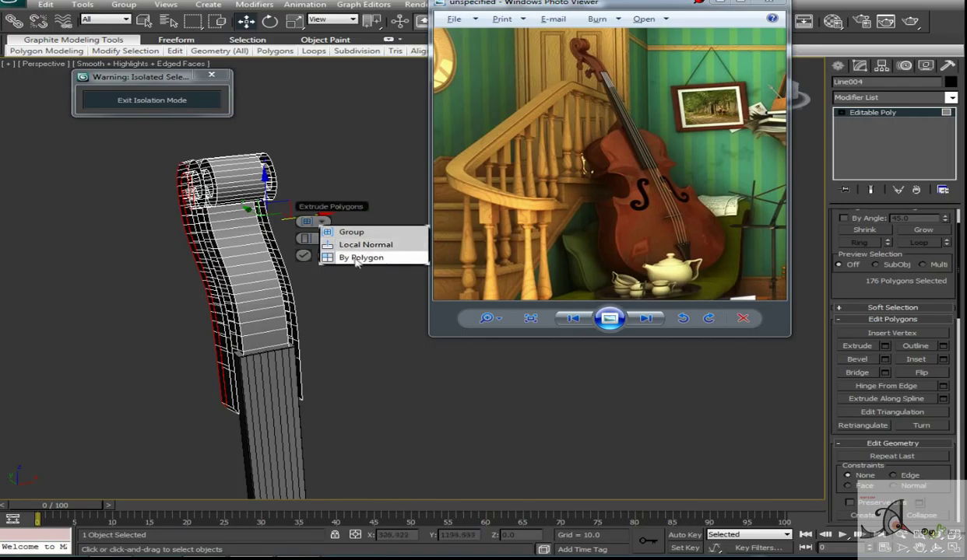
pyautogui.click(362, 258)
pyautogui.click(322, 194)
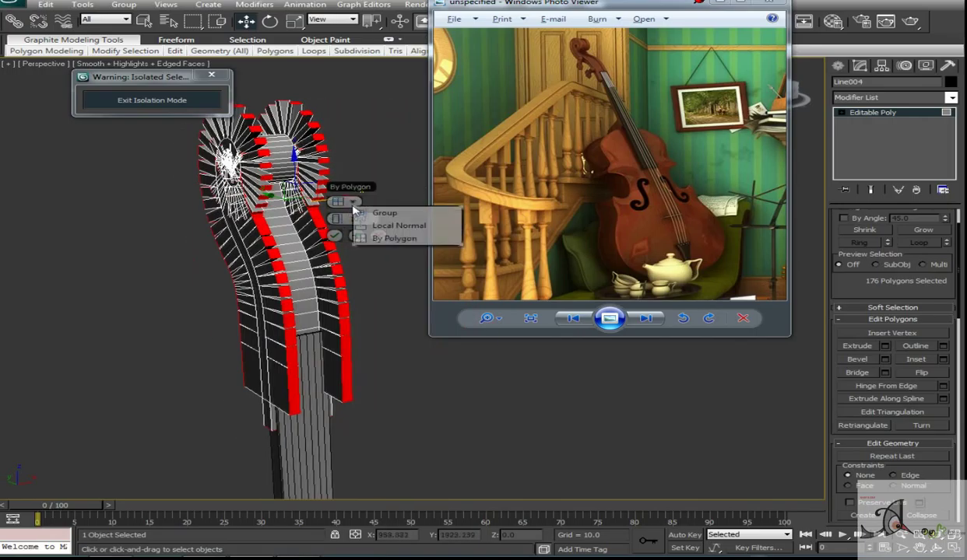
pyautogui.click(358, 209)
pyautogui.moveTo(312, 252); pyautogui.dragTo(294, 276)
pyautogui.scroll(3, 280, 272)
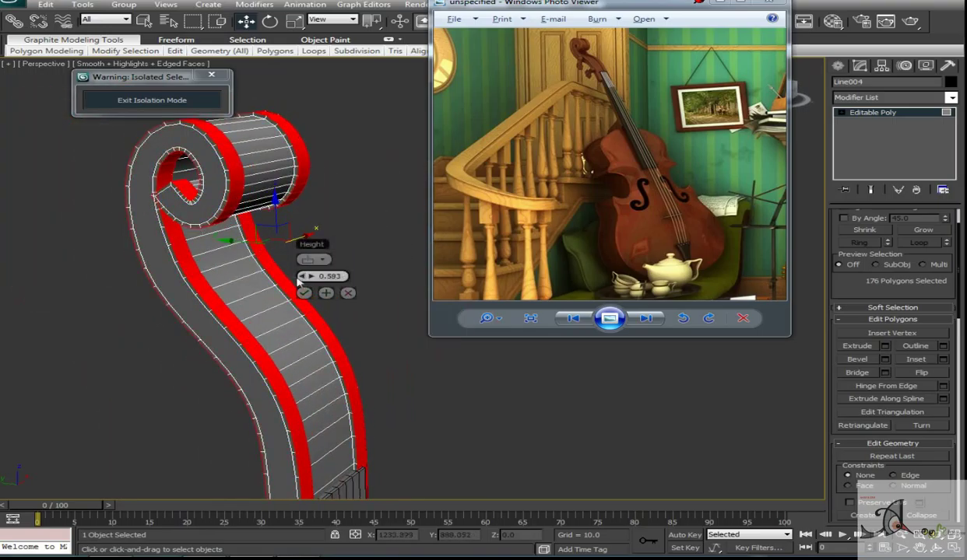
pyautogui.click(304, 292)
pyautogui.scroll(-5, 300, 284)
pyautogui.moveTo(253, 235); pyautogui.dragTo(353, 235, button='middle')
pyautogui.keyDown('alt'); pyautogui.moveTo(342, 273); pyautogui.dragTo(366, 233, button='middle'); pyautogui.keyUp('alt')
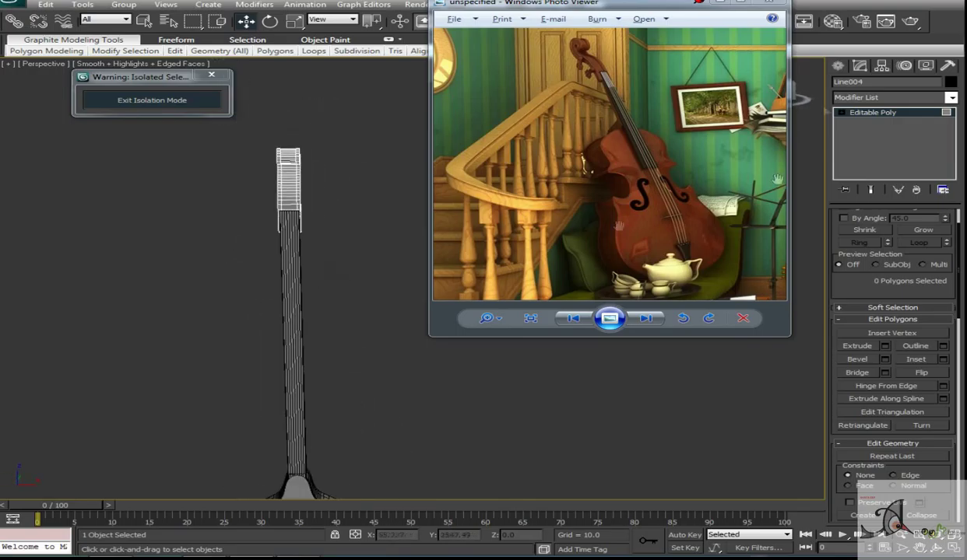
# Select the cello body and open the Hierarchy pivot options to center its pivot
pyautogui.moveTo(249, 321); pyautogui.dragTo(253, 316)
pyautogui.press('1')
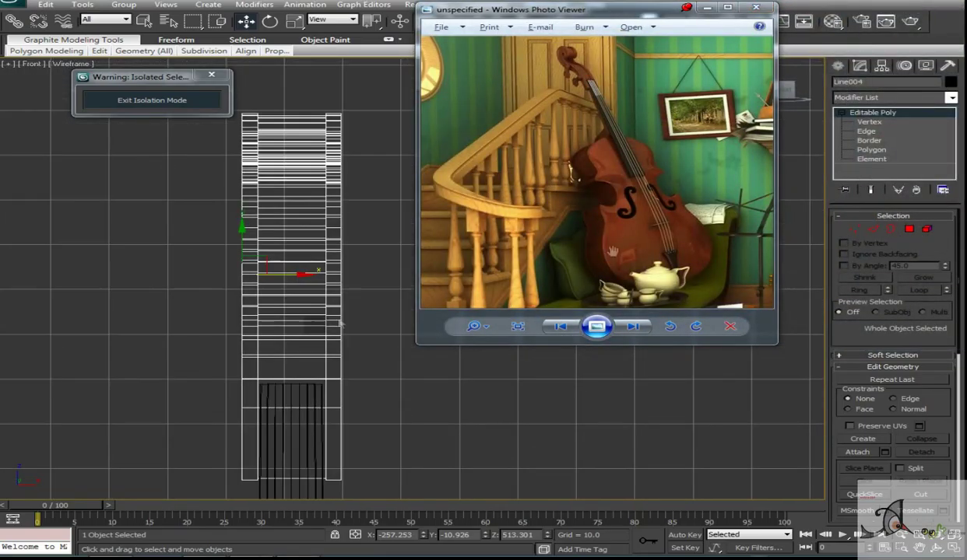
pyautogui.click(882, 66)
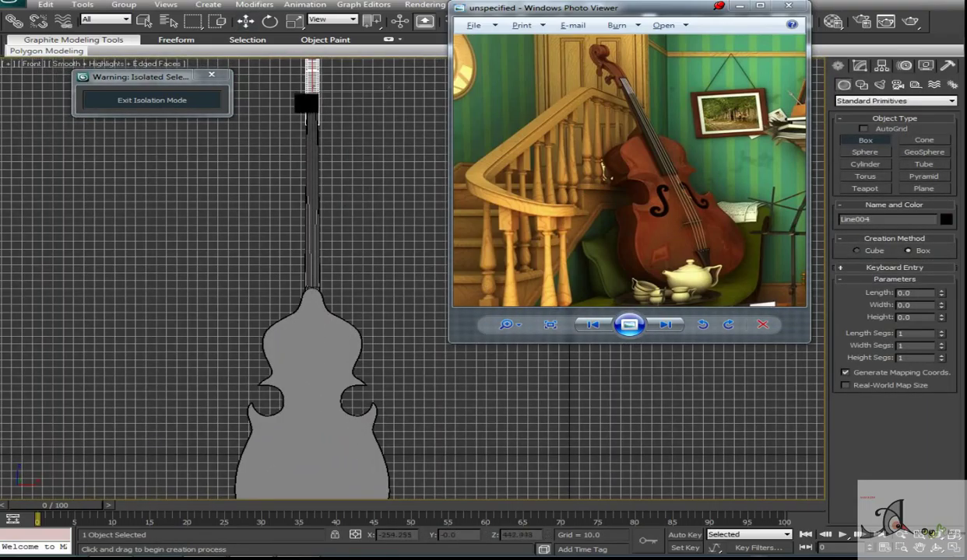
# Draw a long box along the neck and set its Width to 10.256
pyautogui.moveTo(314, 117); pyautogui.dragTo(325, 342)
pyautogui.click(323, 310)
pyautogui.press('w')
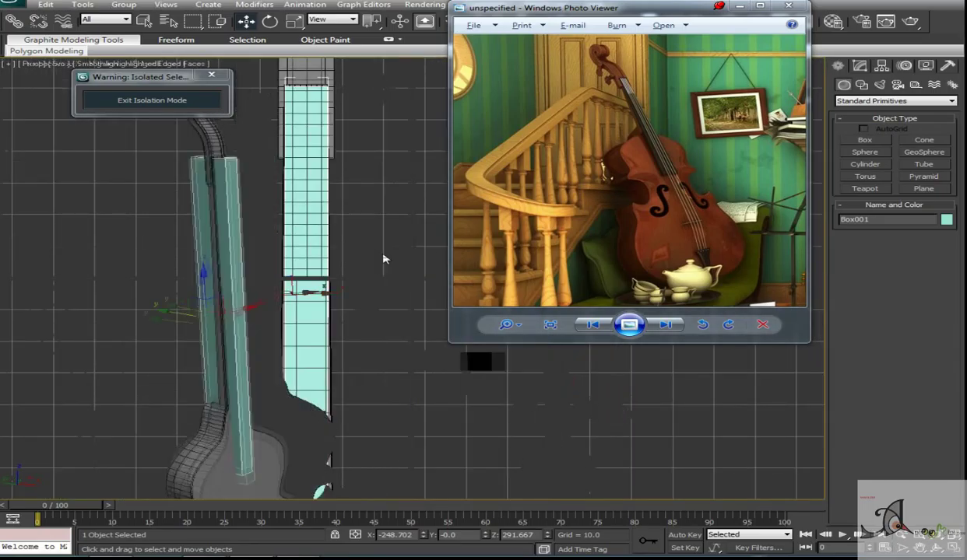
pyautogui.click(860, 68)
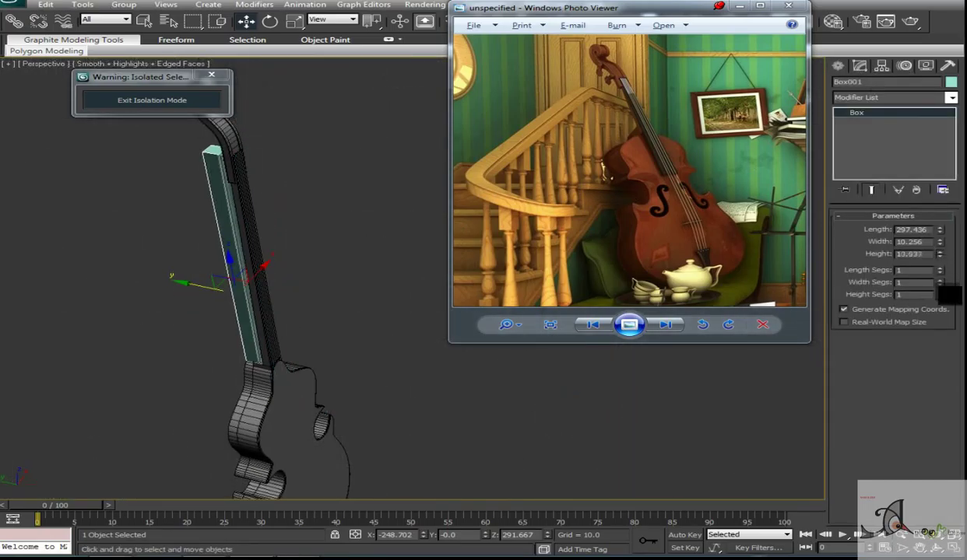
# Convert the fingerboard box Box001 to an Editable Poly
pyautogui.hotkey('alt', 'w')
pyautogui.rightClick(327, 230)
pyautogui.hotkey('alt', 'w')
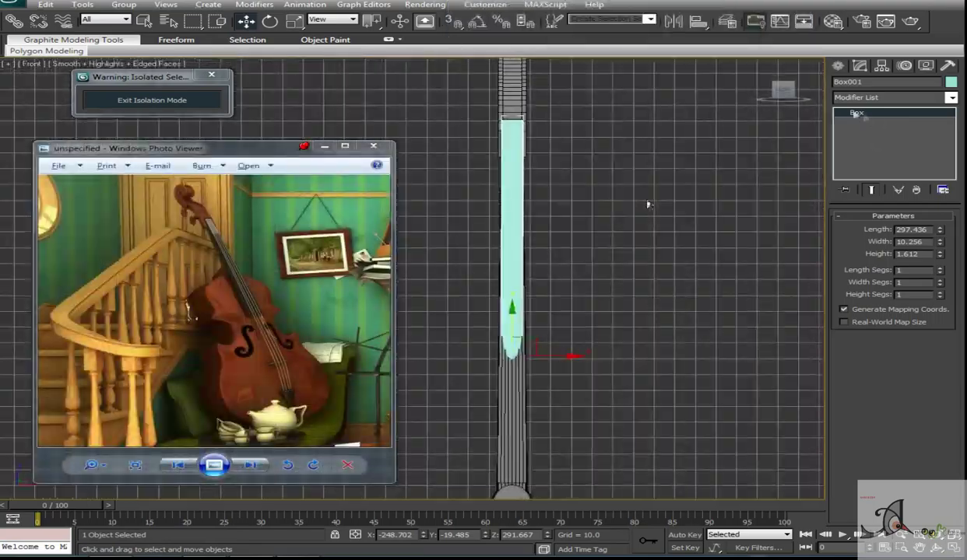
pyautogui.rightClick(580, 348)
pyautogui.click(646, 360)
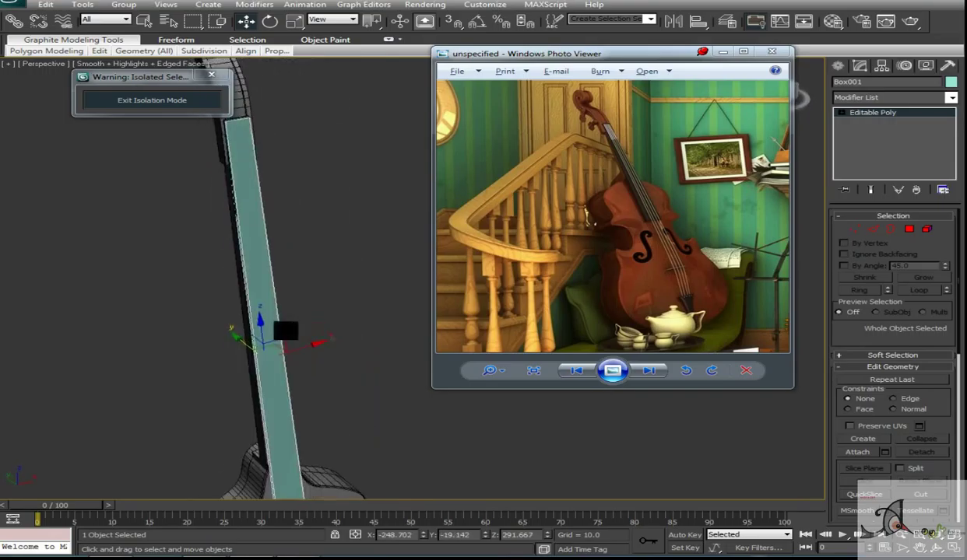
# Select all of the cello body's vertices
pyautogui.keyDown('alt'); pyautogui.moveTo(275, 298); pyautogui.dragTo(360, 327, button='middle'); pyautogui.keyUp('alt')
pyautogui.click(282, 288)
pyautogui.press('1')
pyautogui.moveTo(377, 162); pyautogui.dragTo(337, 425)
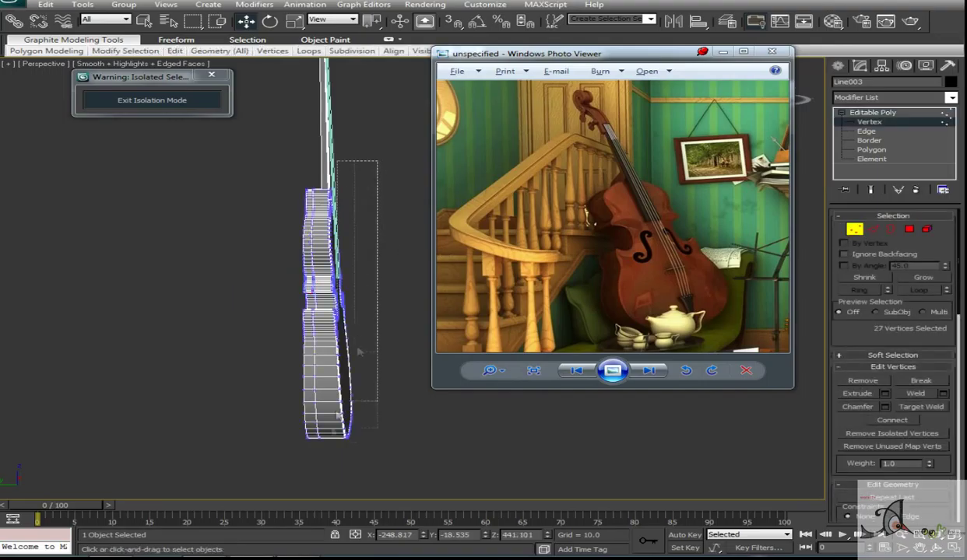
pyautogui.moveTo(329, 479); pyautogui.dragTo(328, 476)
pyautogui.keyDown('alt'); pyautogui.moveTo(319, 281); pyautogui.dragTo(337, 238, button='middle'); pyautogui.keyUp('alt')
# Tilt the body's vertices by rotating them in the Left view
pyautogui.press('l')
pyautogui.scroll(-2, 328, 274)
pyautogui.press('F3')
pyautogui.scroll(2, 335, 257)
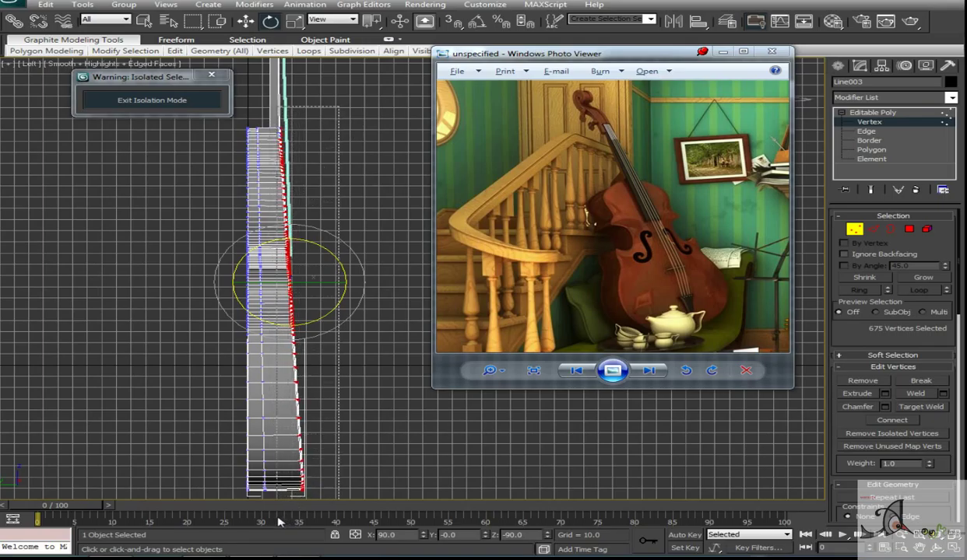
pyautogui.press('w')
pyautogui.click(336, 259)
pyautogui.press('p')
pyautogui.keyDown('alt'); pyautogui.moveTo(334, 250); pyautogui.dragTo(345, 210, button='middle'); pyautogui.keyUp('alt')
# Set the fingerboard's object colour to black
pyautogui.press('1')
pyautogui.click(345, 209)
pyautogui.hotkey('ctrl', 'a')
pyautogui.click(951, 81)
pyautogui.click(313, 267)
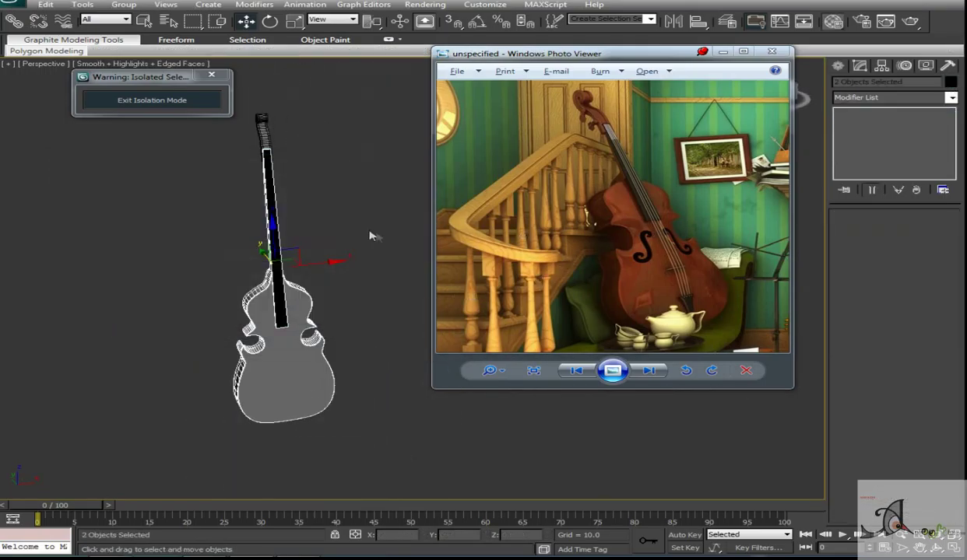
pyautogui.press('m')
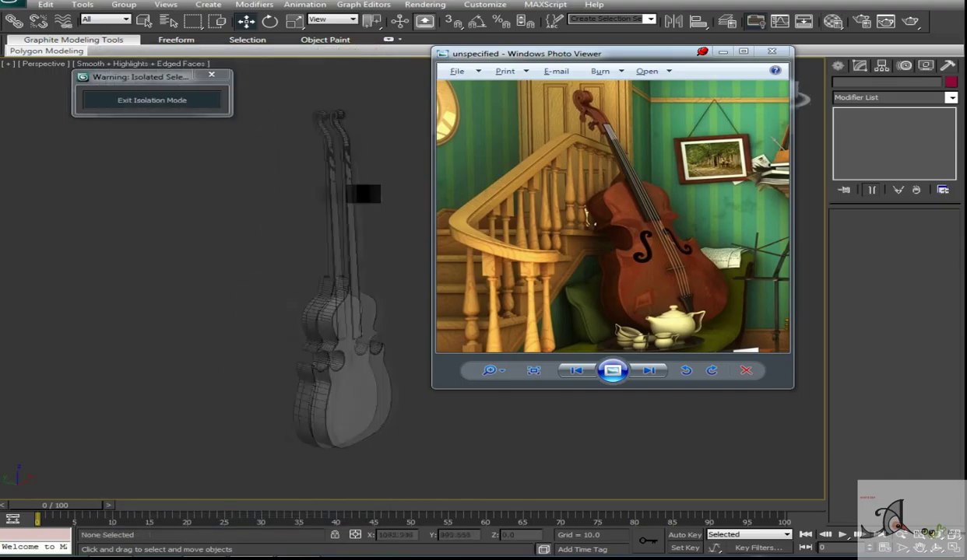
# Select the cello body and start creating a new Box
pyautogui.keyDown('alt'); pyautogui.moveTo(363, 193); pyautogui.dragTo(333, 291, button='middle'); pyautogui.keyUp('alt')
pyautogui.click(317, 239)
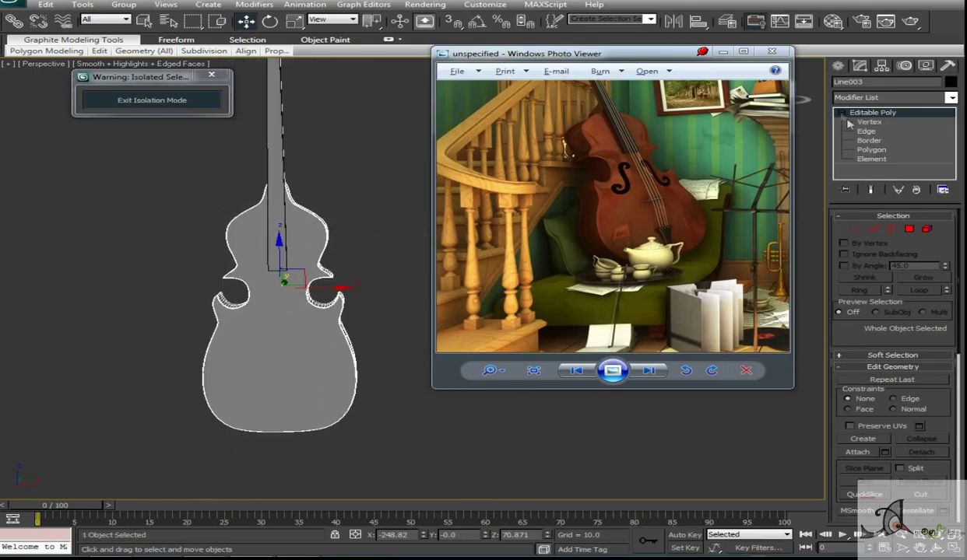
pyautogui.click(859, 66)
pyautogui.click(865, 140)
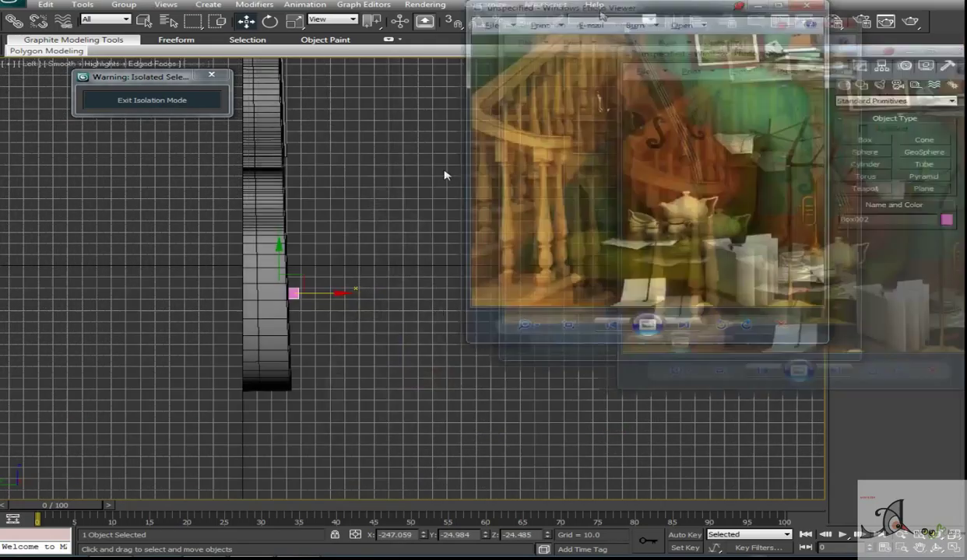
# Shift-drag a copy of Box002 lower on the body, sized Length 22.465, Width 23.171
pyautogui.click(859, 66)
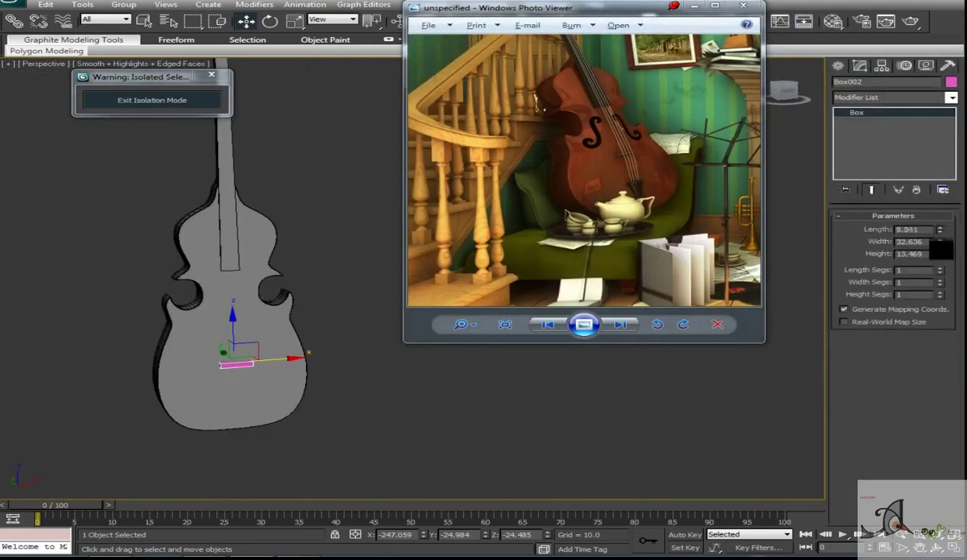
pyautogui.keyDown('alt'); pyautogui.moveTo(446, 372); pyautogui.dragTo(258, 386, button='middle'); pyautogui.keyUp('alt')
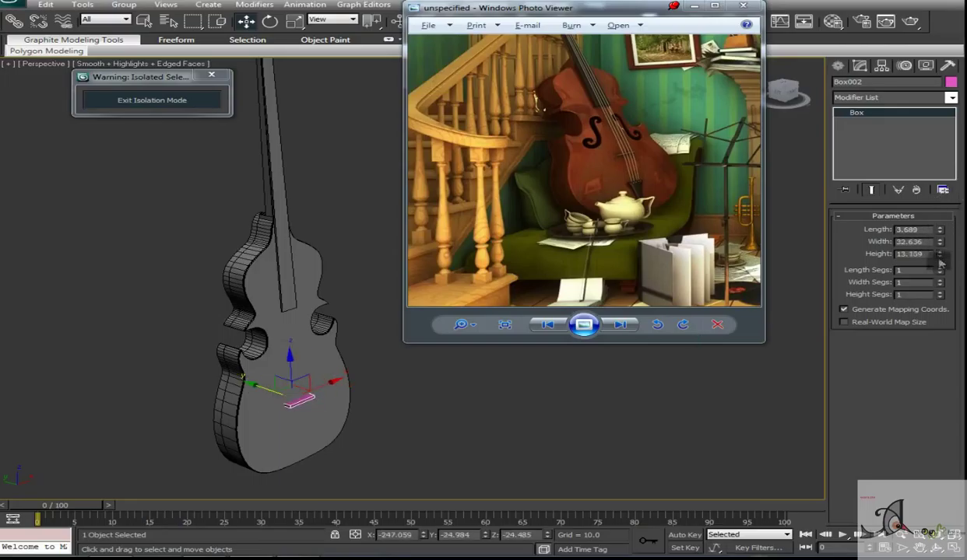
pyautogui.keyDown('alt'); pyautogui.moveTo(252, 357); pyautogui.dragTo(222, 300, button='middle'); pyautogui.keyUp('alt')
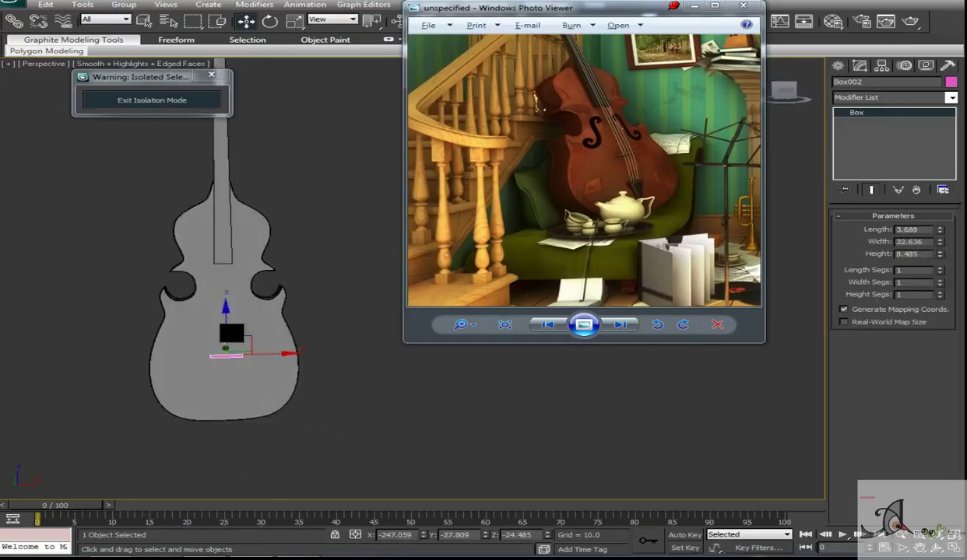
pyautogui.keyDown('shift'); pyautogui.moveTo(218, 255); pyautogui.dragTo(218, 282); pyautogui.keyUp('shift')
pyautogui.click(306, 330)
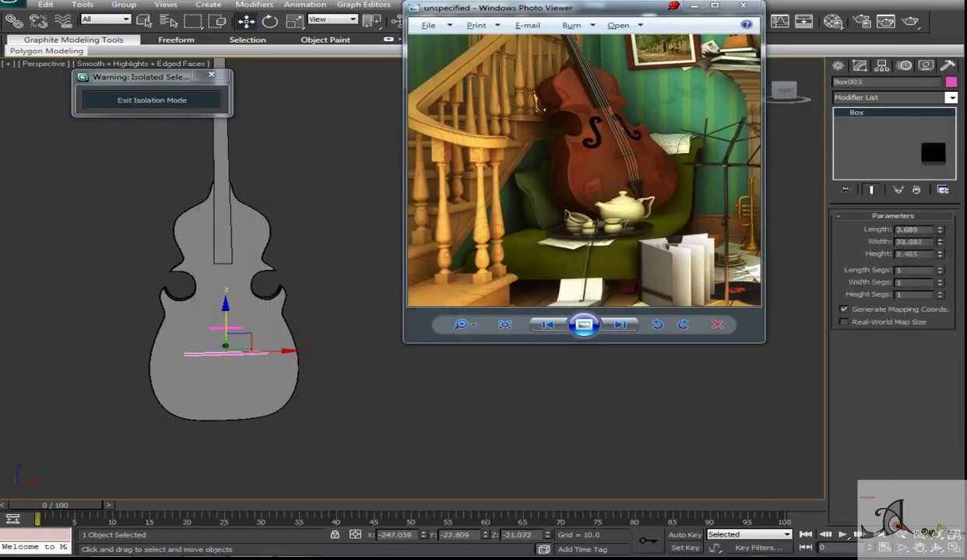
pyautogui.moveTo(229, 311); pyautogui.dragTo(259, 295, button='middle')
pyautogui.moveTo(259, 296); pyautogui.dragTo(259, 319)
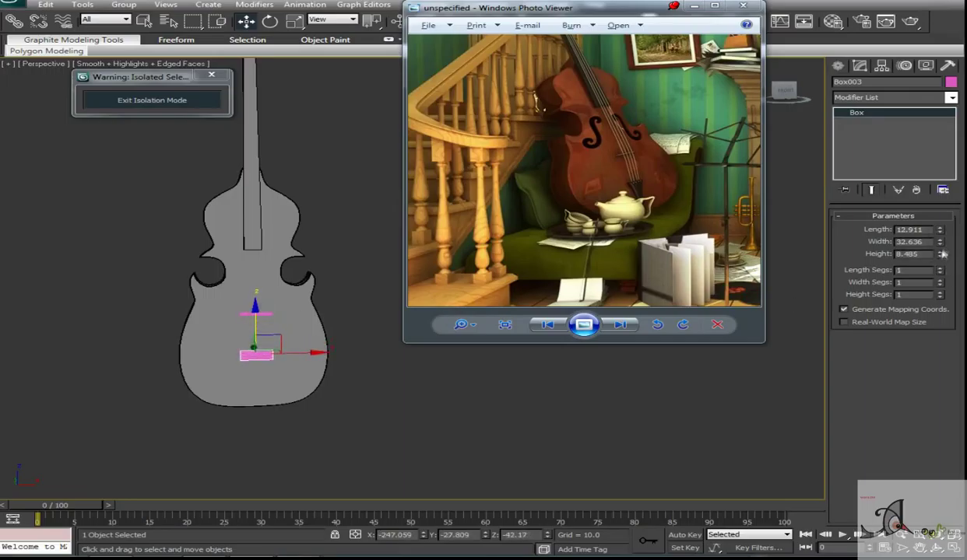
pyautogui.scroll(3, 367, 442)
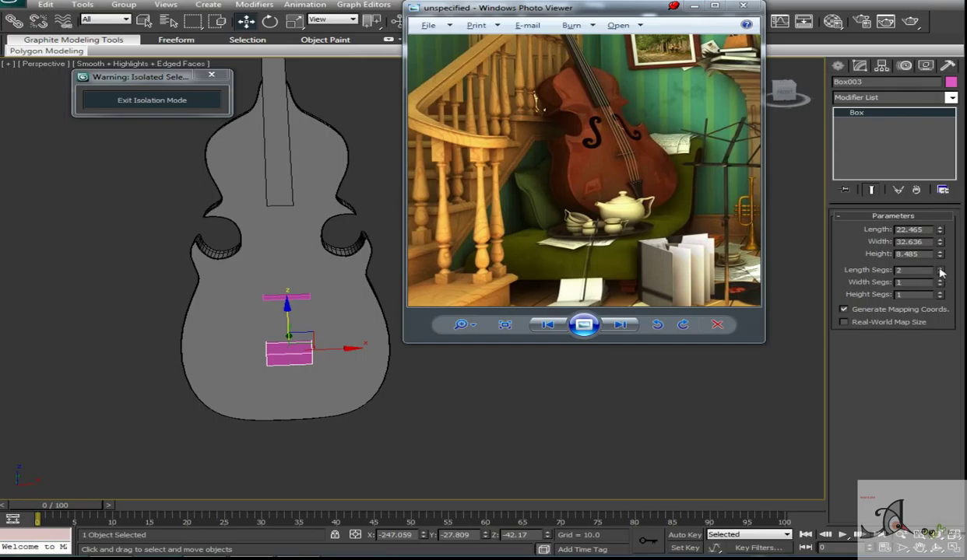
pyautogui.keyDown('alt'); pyautogui.moveTo(327, 334); pyautogui.dragTo(312, 329, button='middle'); pyautogui.keyUp('alt')
pyautogui.keyDown('alt'); pyautogui.moveTo(312, 372); pyautogui.dragTo(329, 357, button='middle'); pyautogui.keyUp('alt')
# Convert the isolated copy to Editable Poly and scale its bottom vertices inward into a trapezoid
pyautogui.hotkey('alt', 'q')
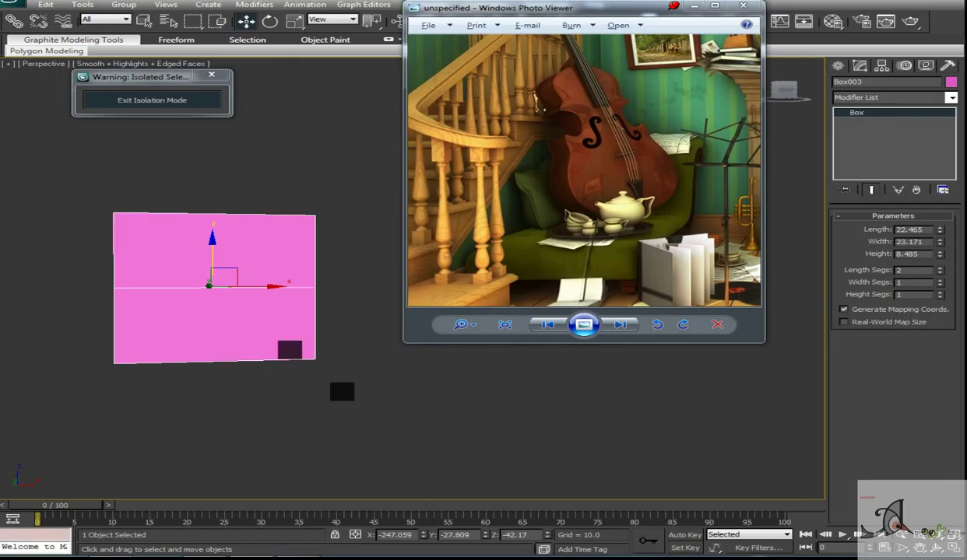
pyautogui.rightClick(233, 311)
pyautogui.click(366, 405)
pyautogui.press('1')
pyautogui.moveTo(403, 411); pyautogui.dragTo(119, 340)
pyautogui.keyDown('alt'); pyautogui.moveTo(233, 374); pyautogui.dragTo(299, 392, button='middle'); pyautogui.keyUp('alt')
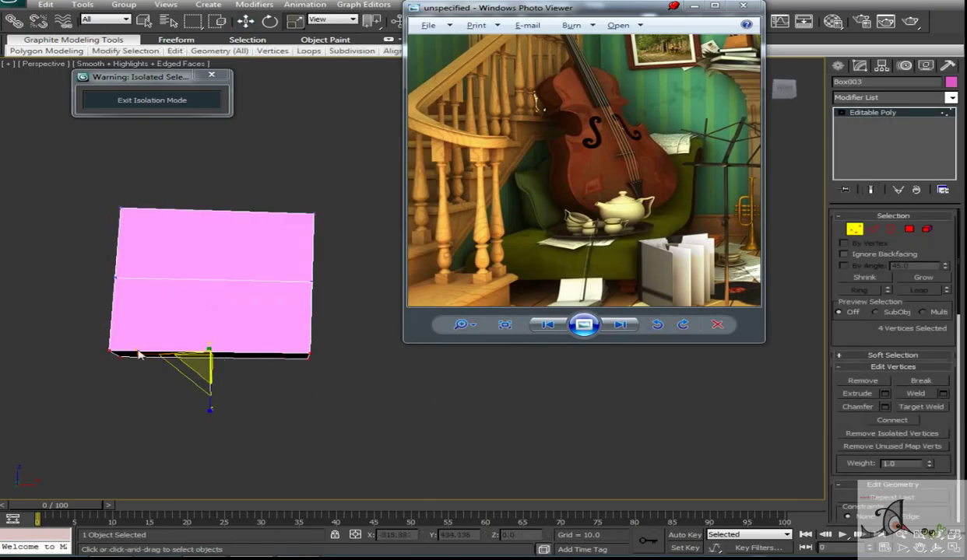
pyautogui.moveTo(139, 355); pyautogui.dragTo(181, 364)
pyautogui.keyDown('alt'); pyautogui.moveTo(233, 374); pyautogui.dragTo(233, 311, button='middle'); pyautogui.keyUp('alt')
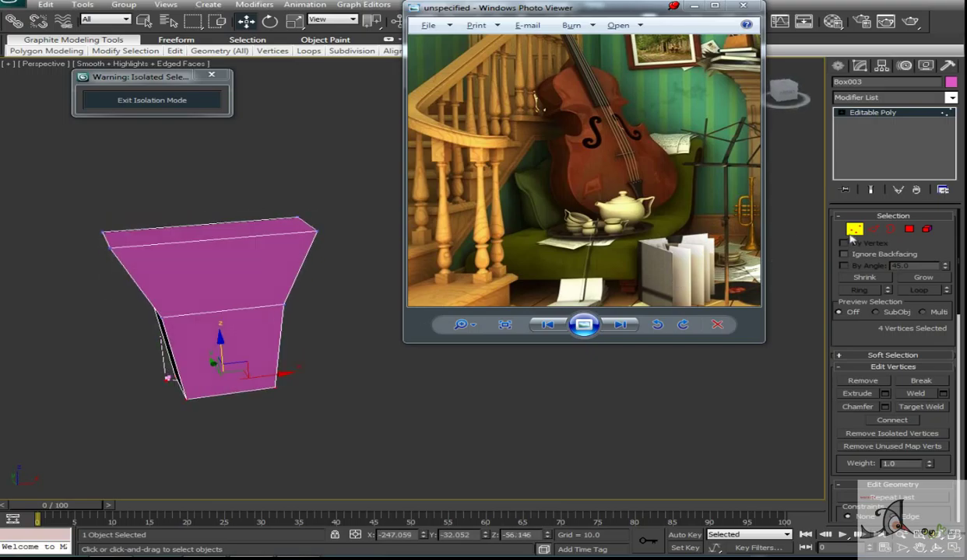
# Exit isolation, move a leftover extruded shape aside, and face the cello body
pyautogui.press('1')
pyautogui.click(152, 100)
pyautogui.click(269, 260)
pyautogui.keyDown('alt'); pyautogui.moveTo(233, 225); pyautogui.dragTo(300, 179, button='middle'); pyautogui.keyUp('alt')
pyautogui.click(250, 214)
pyautogui.hotkey('alt', 'q')
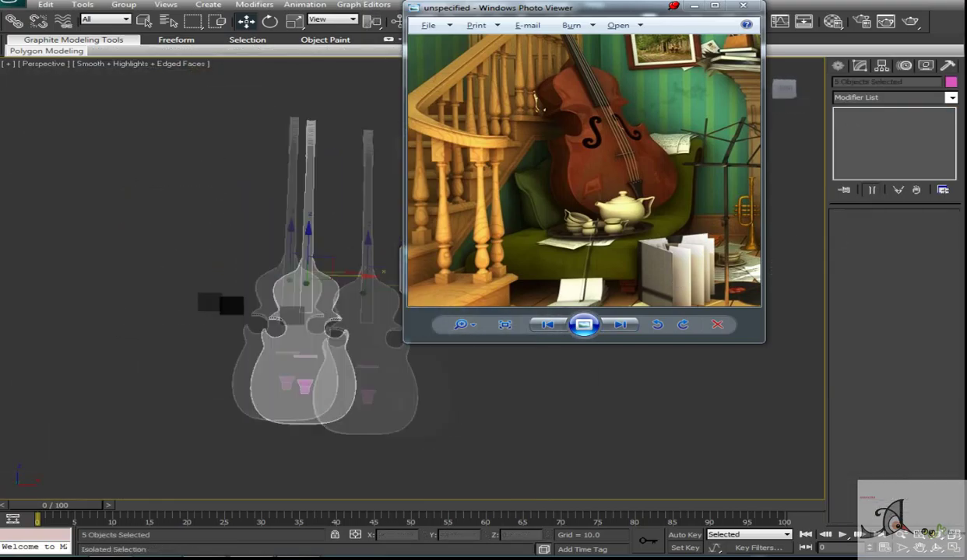
pyautogui.keyDown('alt'); pyautogui.moveTo(234, 311); pyautogui.dragTo(246, 311, button='middle'); pyautogui.keyUp('alt')
# Change the cello body's object colour so its added boxes show grey instead of pink
pyautogui.scroll(5, 246, 311)
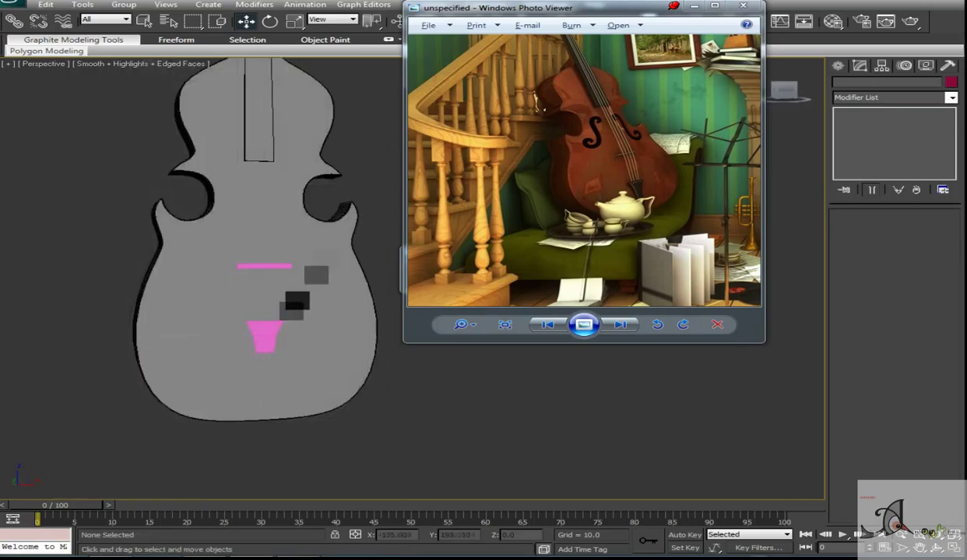
pyautogui.click(312, 353)
pyautogui.press('m')
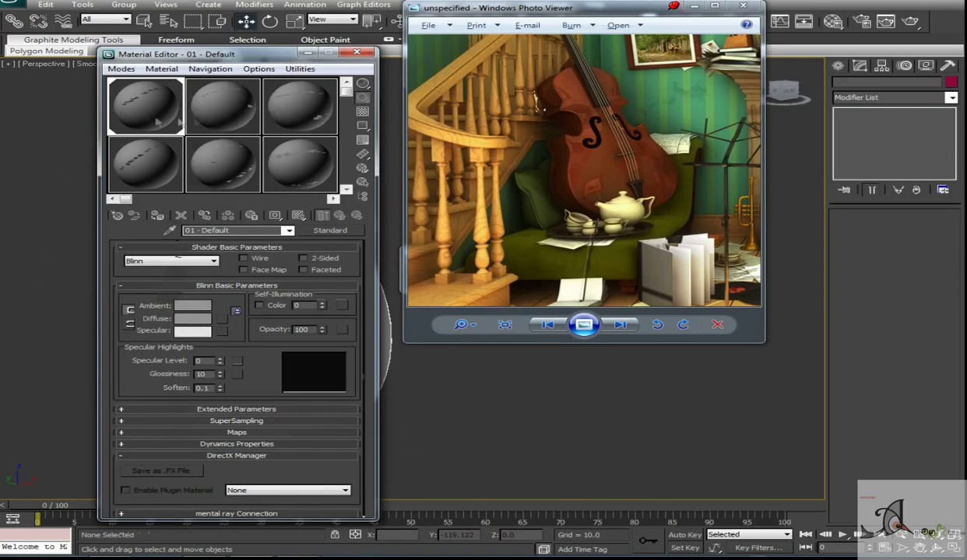
pyautogui.click(357, 52)
pyautogui.click(950, 81)
pyautogui.click(671, 349)
pyautogui.click(654, 455)
# Raise the bridge piece Box002 in Z from about 12.99 to 17.79, then orbit to the scroll
pyautogui.click(266, 273)
pyautogui.keyDown('alt'); pyautogui.moveTo(259, 251); pyautogui.dragTo(254, 244, button='middle'); pyautogui.keyUp('alt')
pyautogui.moveTo(257, 257); pyautogui.dragTo(243, 195)
pyautogui.keyDown('alt'); pyautogui.moveTo(242, 195); pyautogui.dragTo(309, 268, button='middle'); pyautogui.keyUp('alt')
pyautogui.scroll(3, 580, 154)
pyautogui.keyDown('alt'); pyautogui.moveTo(343, 311); pyautogui.dragTo(195, 218, button='middle'); pyautogui.keyUp('alt')
pyautogui.click(837, 66)
# Draw a small box beside the scroll with Length Segs set to 3
pyautogui.click(864, 140)
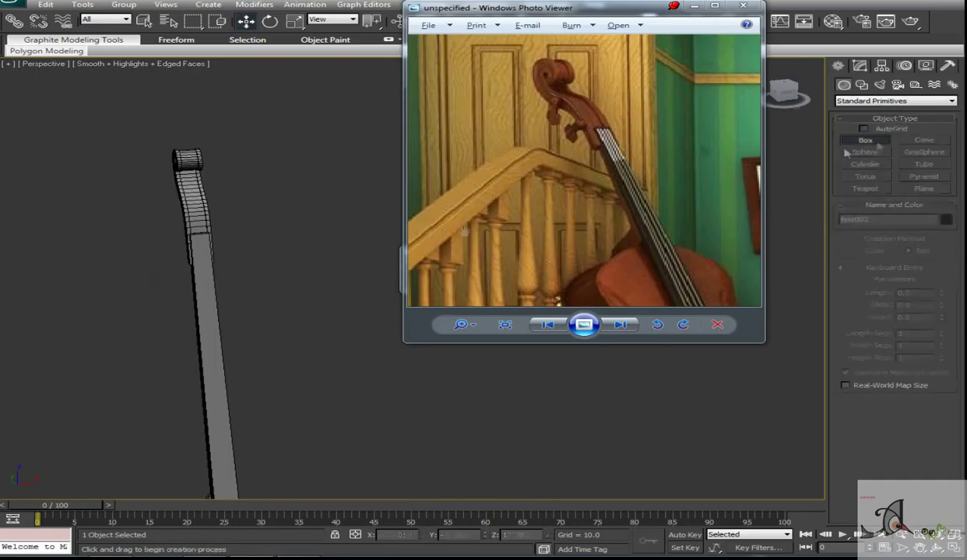
pyautogui.moveTo(314, 199); pyautogui.dragTo(339, 211)
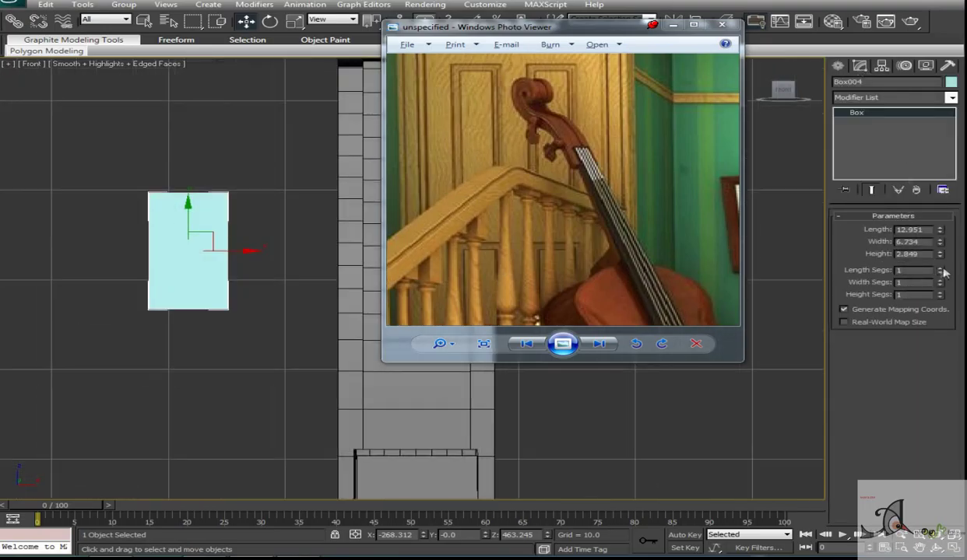
pyautogui.click(940, 268)
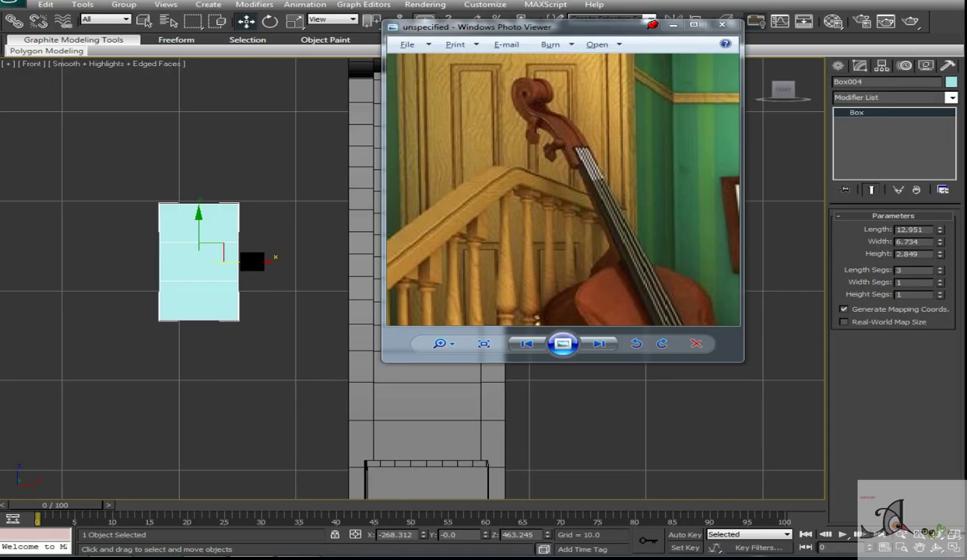
pyautogui.press('super')
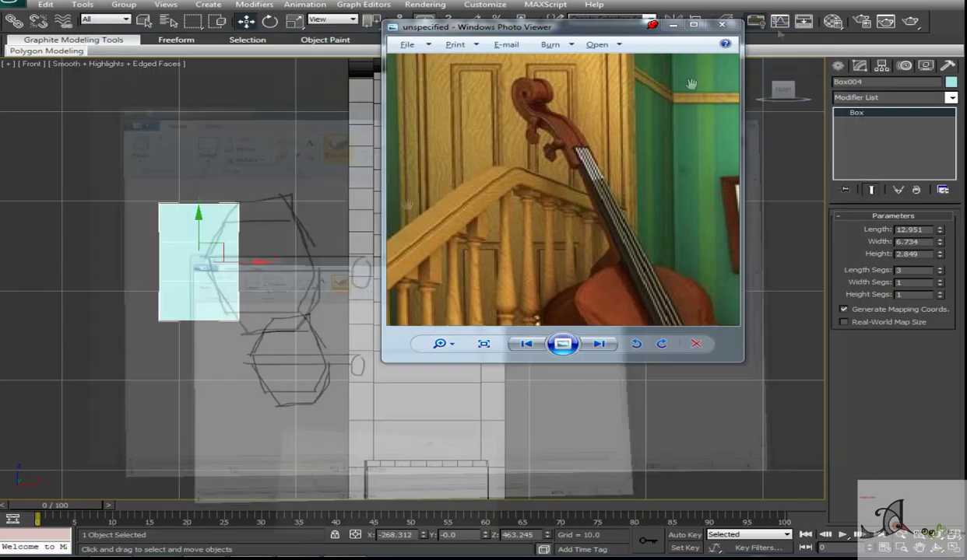
# Convert the box to Editable Poly and scale its corner vertices inward in X into a hexagon
pyautogui.rightClick(280, 228)
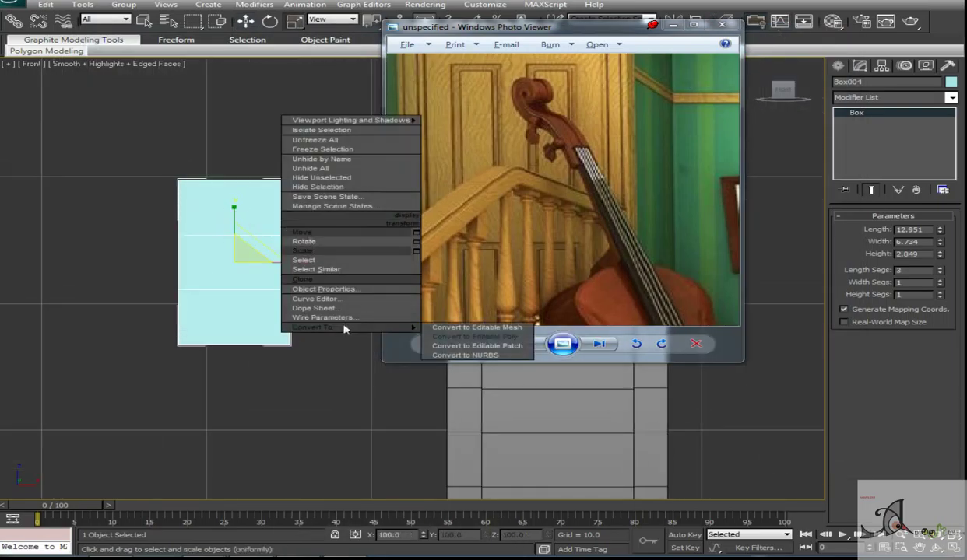
pyautogui.rightClick(236, 261)
pyautogui.moveTo(327, 362)
pyautogui.click(431, 372)
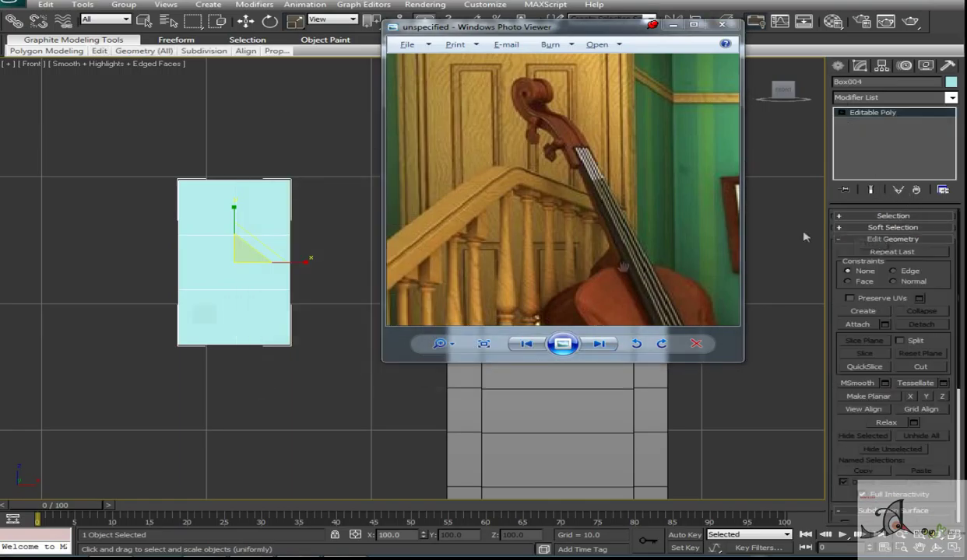
pyautogui.click(869, 123)
pyautogui.moveTo(313, 300); pyautogui.dragTo(282, 317, button='middle')
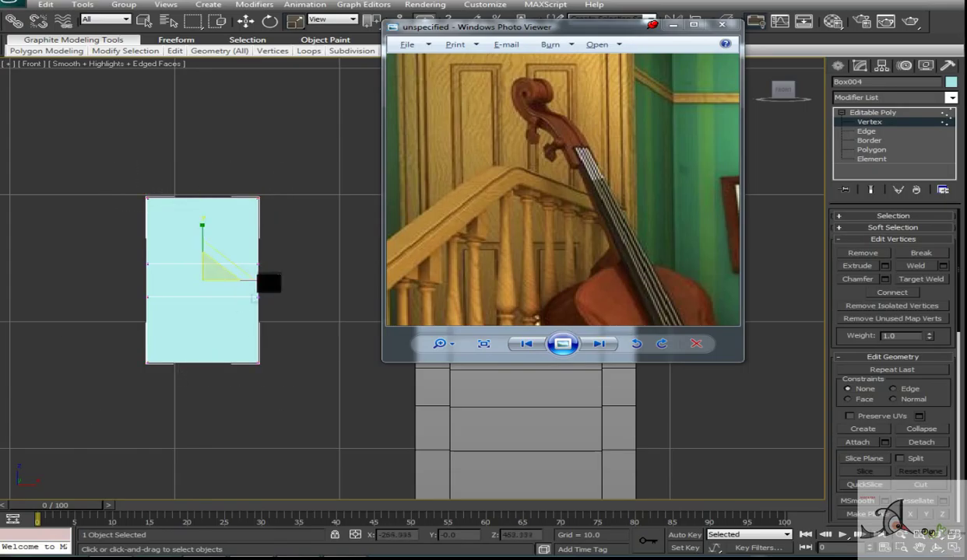
pyautogui.moveTo(269, 282); pyautogui.dragTo(213, 278)
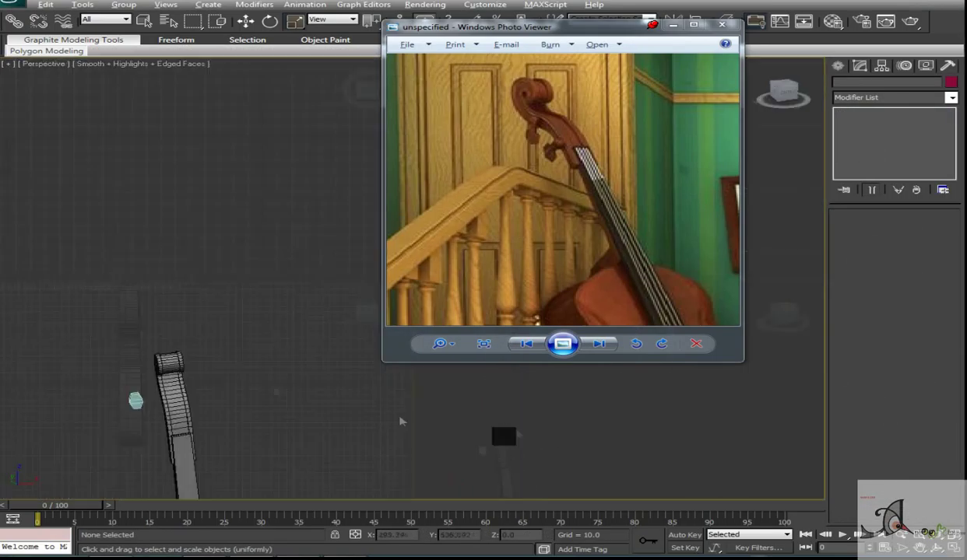
pyautogui.keyDown('alt'); pyautogui.moveTo(400, 421); pyautogui.dragTo(241, 364, button='middle'); pyautogui.keyUp('alt')
pyautogui.click(181, 426)
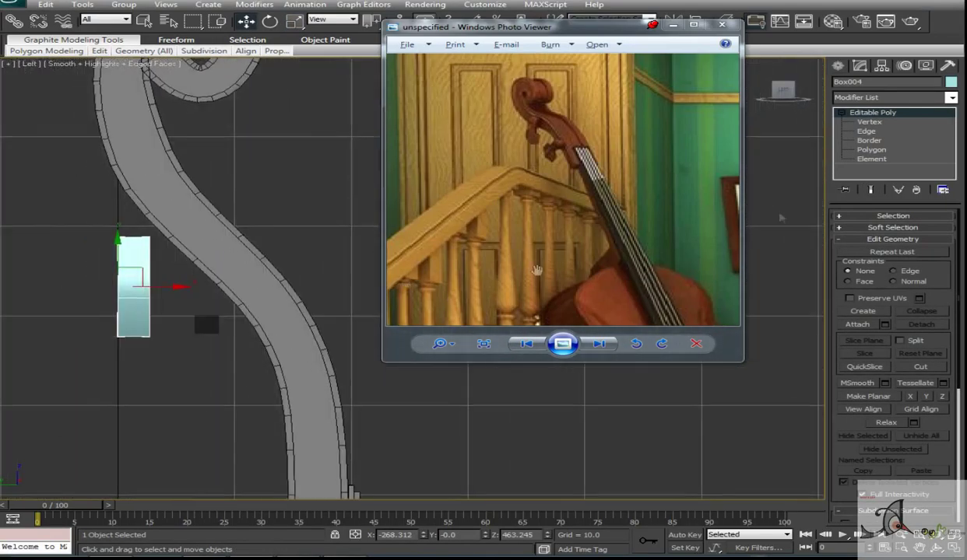
pyautogui.press('1')
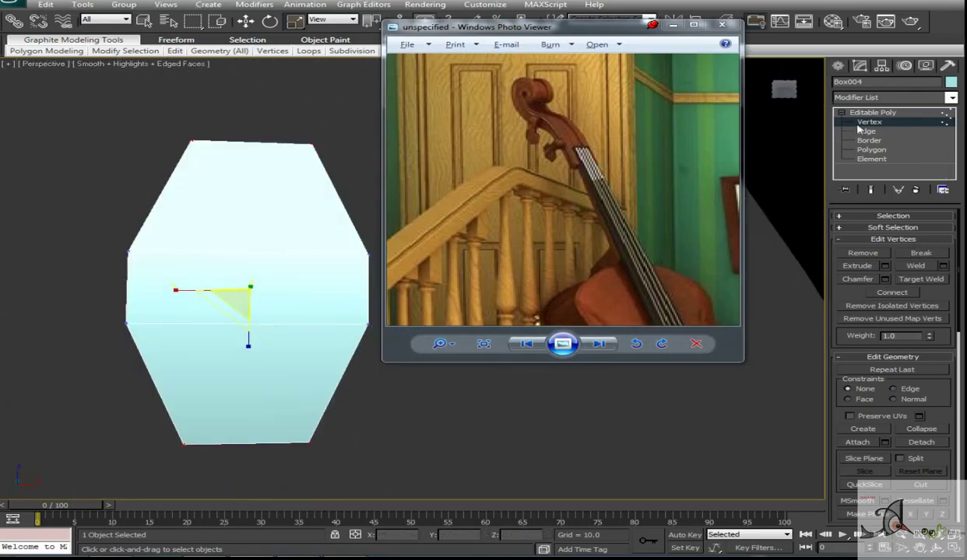
# Add a cylinder shaft under the hexagon head, scale it, group both as a peg, and set its colour
pyautogui.click(838, 66)
pyautogui.click(877, 165)
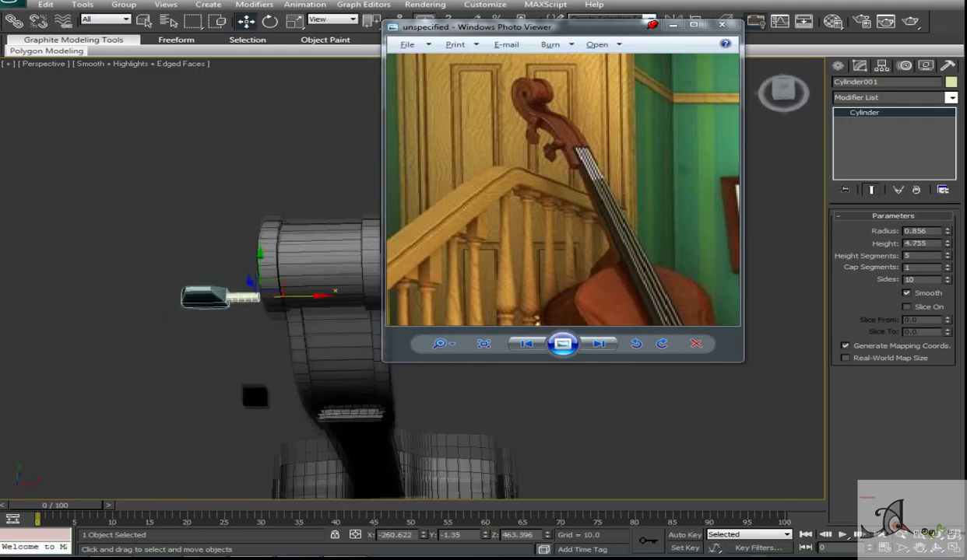
pyautogui.click(194, 311)
pyautogui.press('r')
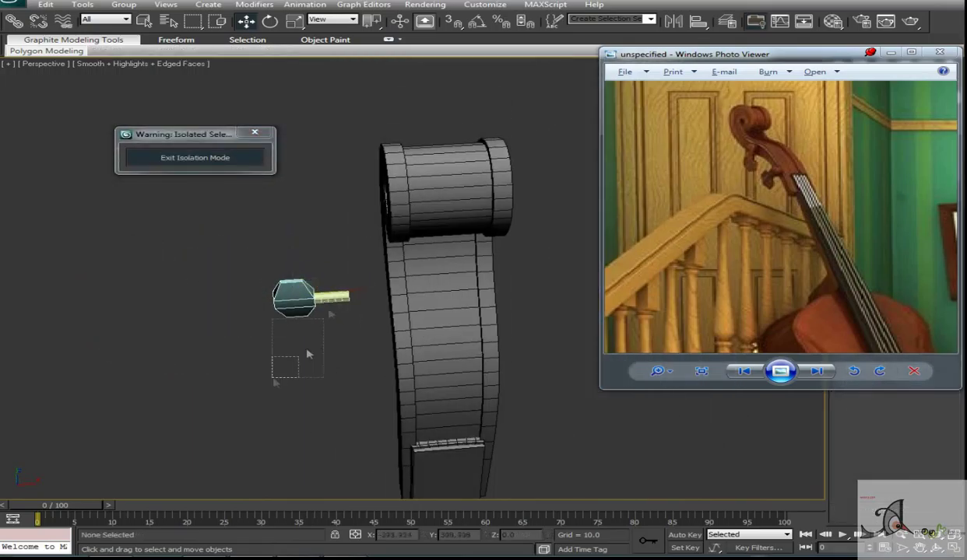
pyautogui.click(112, 6)
pyautogui.click(128, 17)
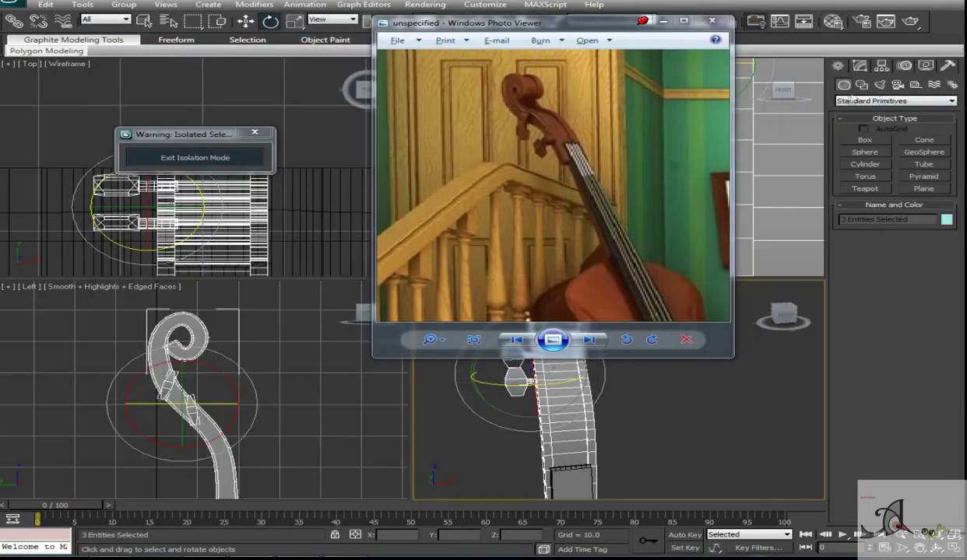
pyautogui.click(946, 218)
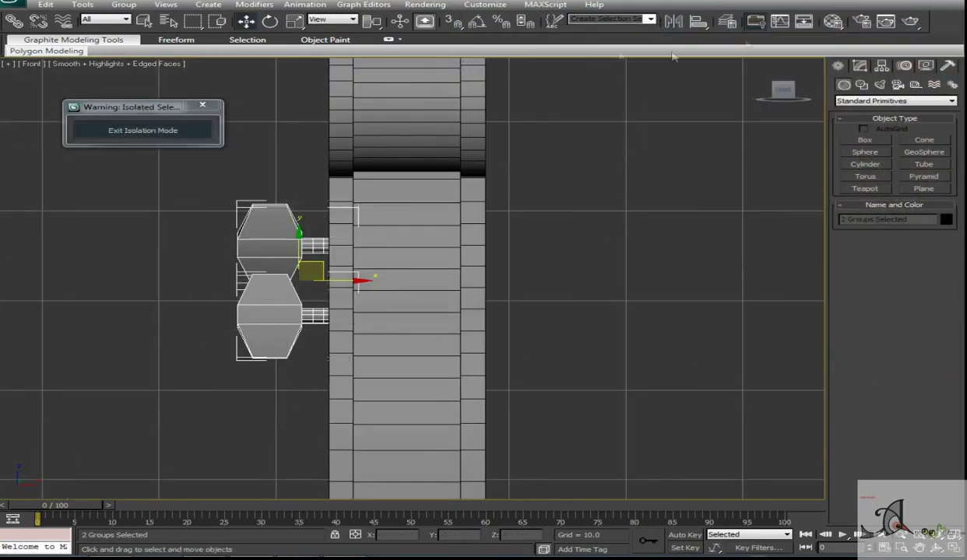
# Mirror the two peg groups on X as copies with a 17.74 offset
pyautogui.click(674, 21)
pyautogui.moveTo(448, 169); pyautogui.dragTo(576, 126)
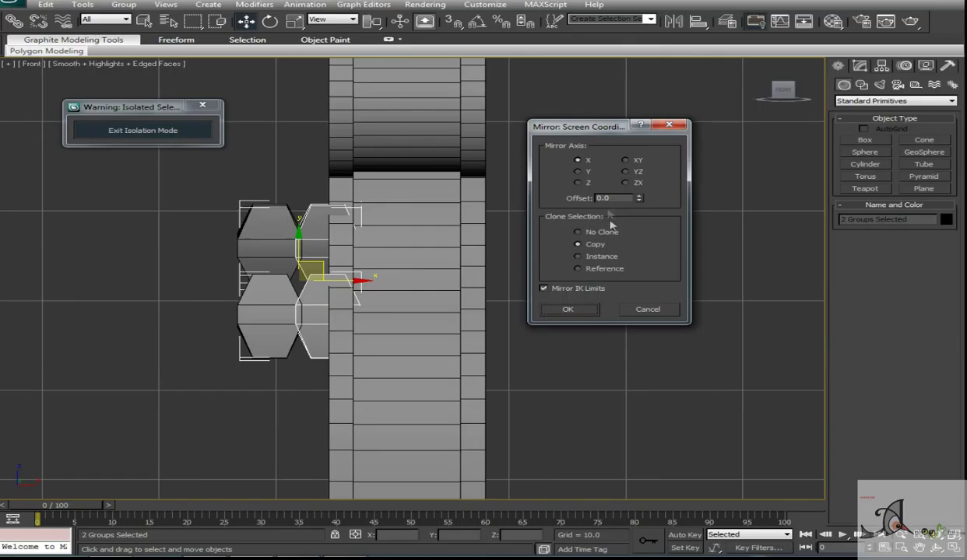
pyautogui.click(577, 244)
pyautogui.moveTo(638, 198); pyautogui.dragTo(638, 190)
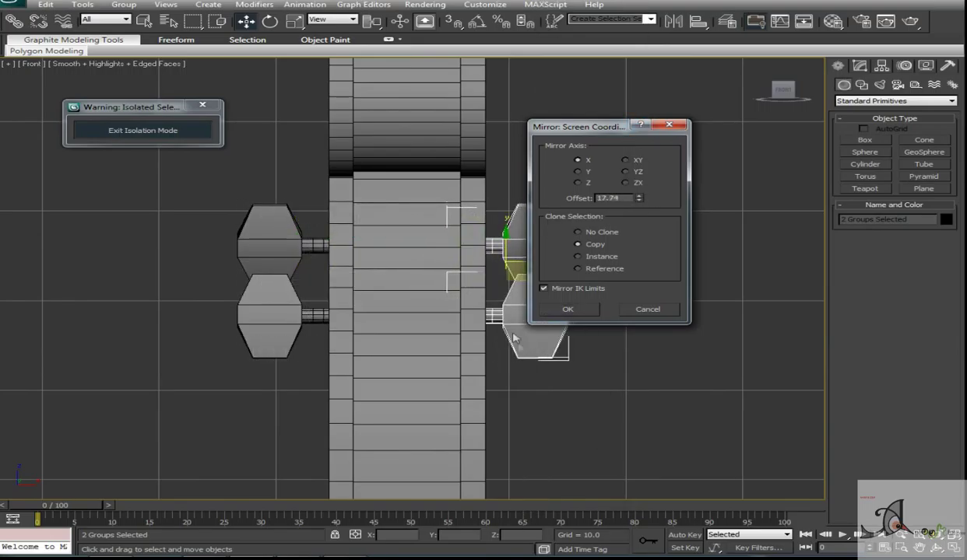
pyautogui.click(567, 309)
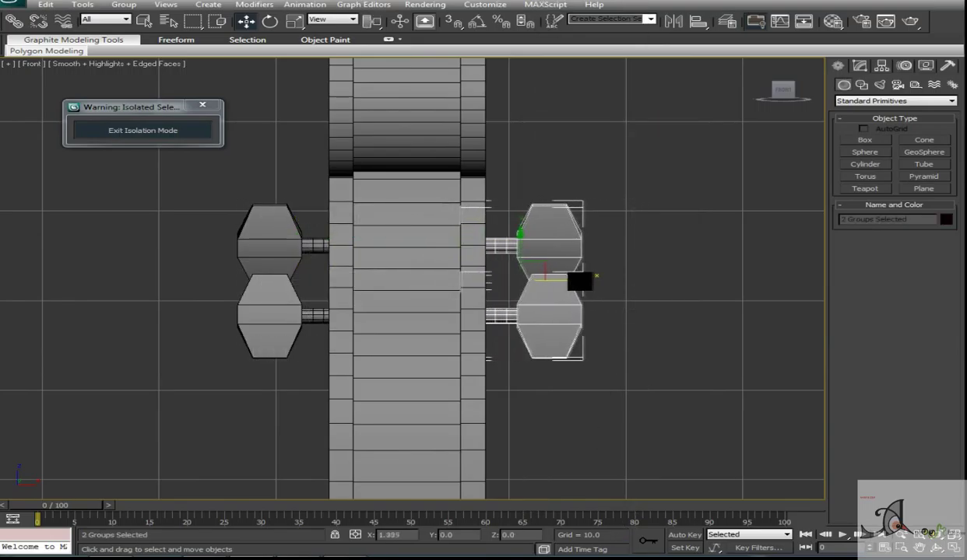
# Rotate one peg about 14 degrees, then view the instrument from the front
pyautogui.hotkey('alt', 'w')
pyautogui.hotkey('alt', 'w')
pyautogui.keyDown('alt'); pyautogui.moveTo(642, 448); pyautogui.dragTo(467, 327, button='middle'); pyautogui.keyUp('alt')
pyautogui.press('e')
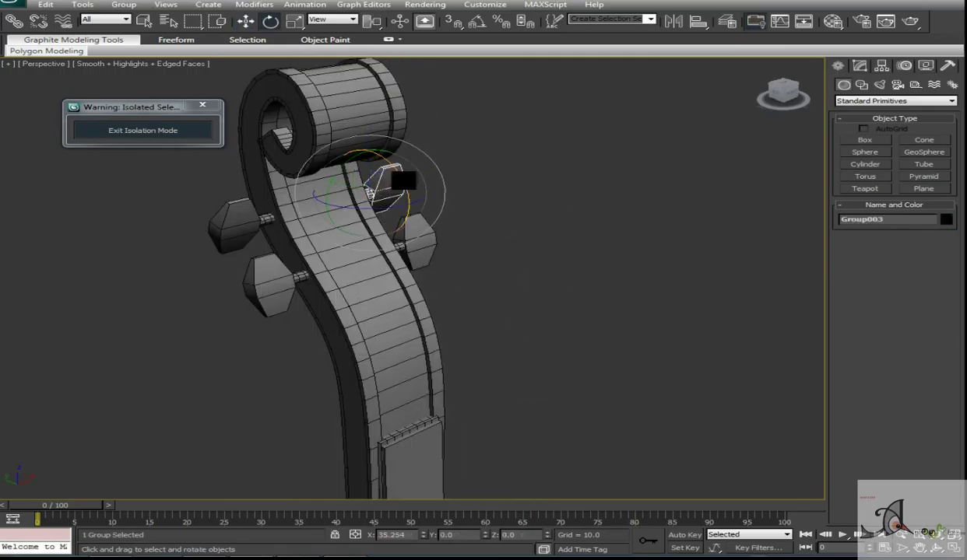
pyautogui.keyDown('shift'); pyautogui.moveTo(403, 194); pyautogui.dragTo(408, 179); pyautogui.keyUp('shift')
pyautogui.click(594, 244)
pyautogui.scroll(-5, 591, 265)
pyautogui.keyDown('alt'); pyautogui.moveTo(589, 274); pyautogui.dragTo(467, 374, button='middle'); pyautogui.keyUp('alt')
pyautogui.click(445, 341)
pyautogui.keyDown('alt'); pyautogui.moveTo(445, 341); pyautogui.dragTo(509, 256, button='middle'); pyautogui.keyUp('alt')
# Raise the top vertex of body outline Line003 into a peak toward the neck
pyautogui.keyDown('alt'); pyautogui.moveTo(423, 286); pyautogui.dragTo(801, 193, button='middle'); pyautogui.keyUp('alt')
pyautogui.click(860, 65)
pyautogui.press('1')
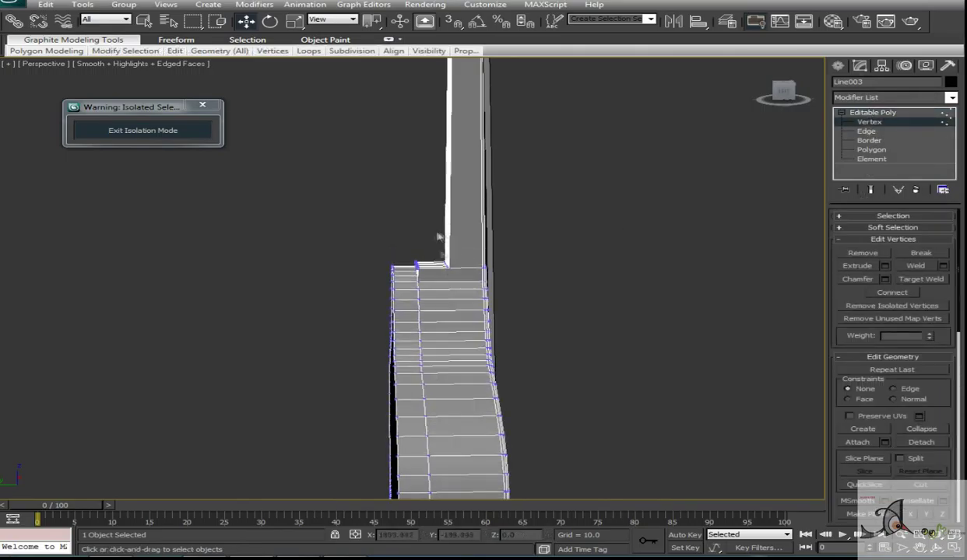
pyautogui.hotkey('alt', 'w')
pyautogui.hotkey('alt', 'w')
pyautogui.scroll(5, 467, 334)
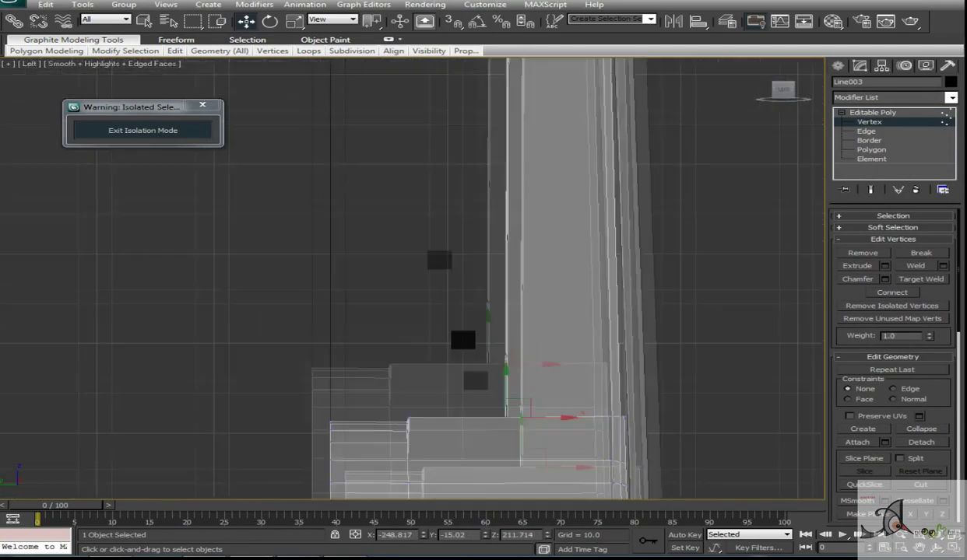
pyautogui.moveTo(475, 327); pyautogui.dragTo(475, 288)
pyautogui.hotkey('alt', 'w')
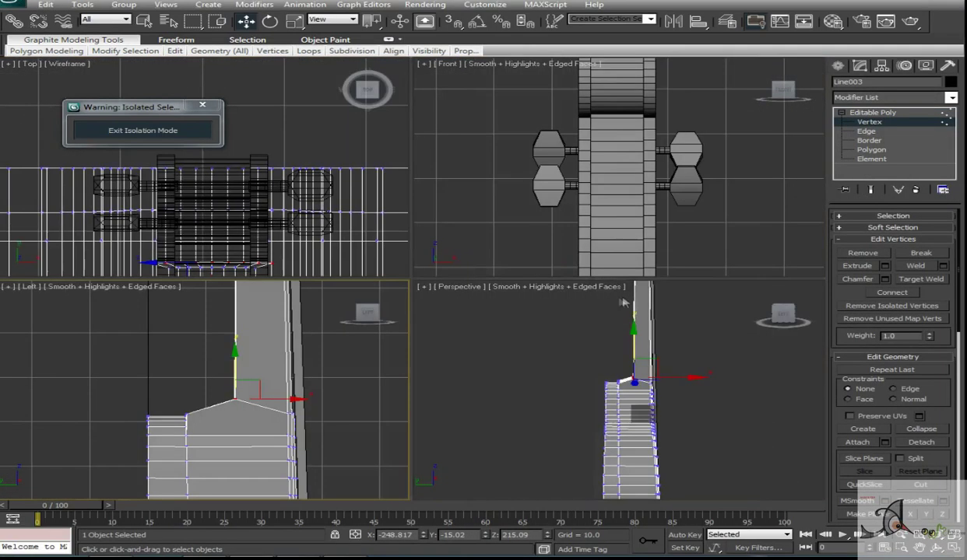
# Reselect the body outline and check the new peak in side and perspective views
pyautogui.hotkey('alt', 'w')
pyautogui.keyDown('alt'); pyautogui.moveTo(259, 359); pyautogui.dragTo(532, 306, button='middle'); pyautogui.keyUp('alt')
pyautogui.keyDown('alt'); pyautogui.moveTo(452, 178); pyautogui.dragTo(545, 311, button='middle'); pyautogui.keyUp('alt')
pyautogui.click(640, 263)
pyautogui.keyDown('alt'); pyautogui.moveTo(640, 263); pyautogui.dragTo(448, 277, button='middle'); pyautogui.keyUp('alt')
pyautogui.click(449, 276)
pyautogui.hotkey('alt', 'w')
pyautogui.hotkey('alt', 'w')
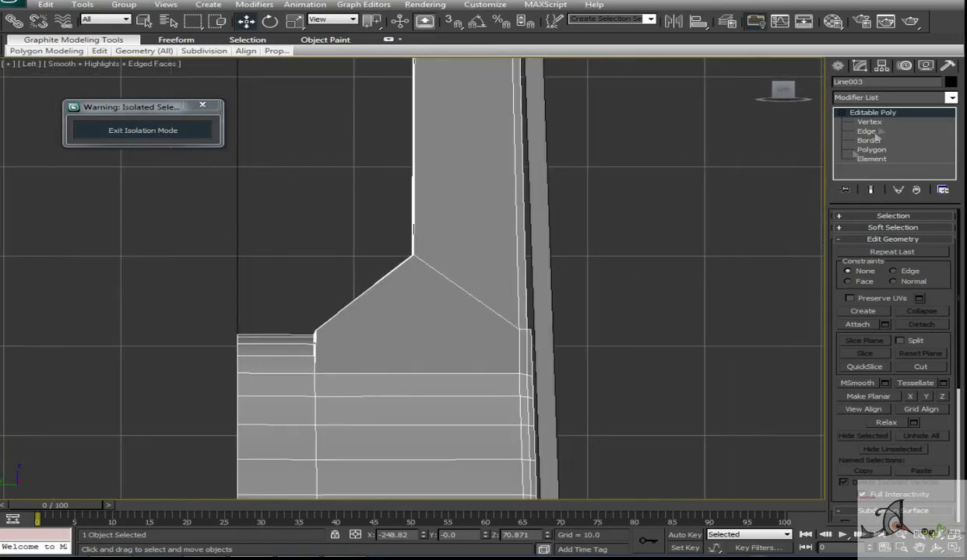
pyautogui.press('1')
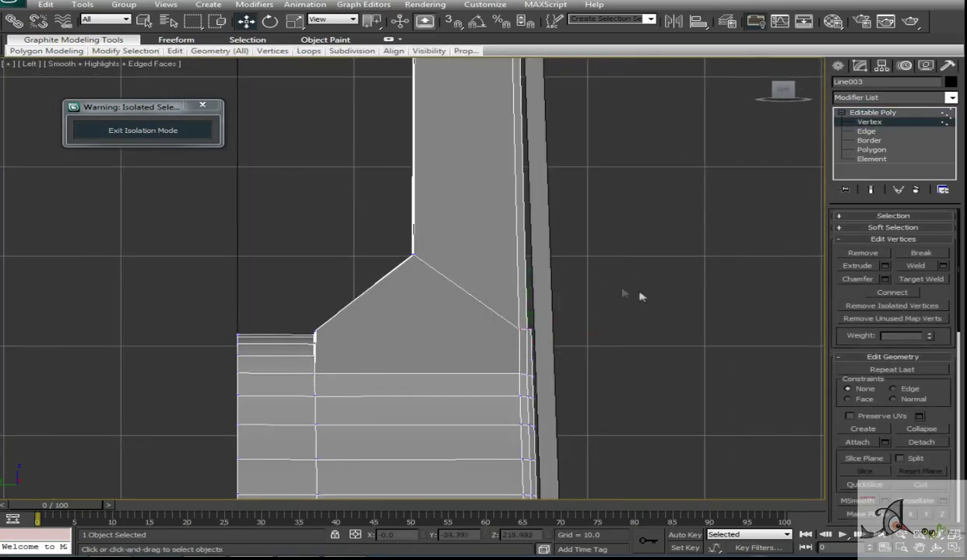
pyautogui.press('p')
pyautogui.keyDown('alt'); pyautogui.moveTo(551, 309); pyautogui.dragTo(459, 234, button='middle'); pyautogui.keyUp('alt')
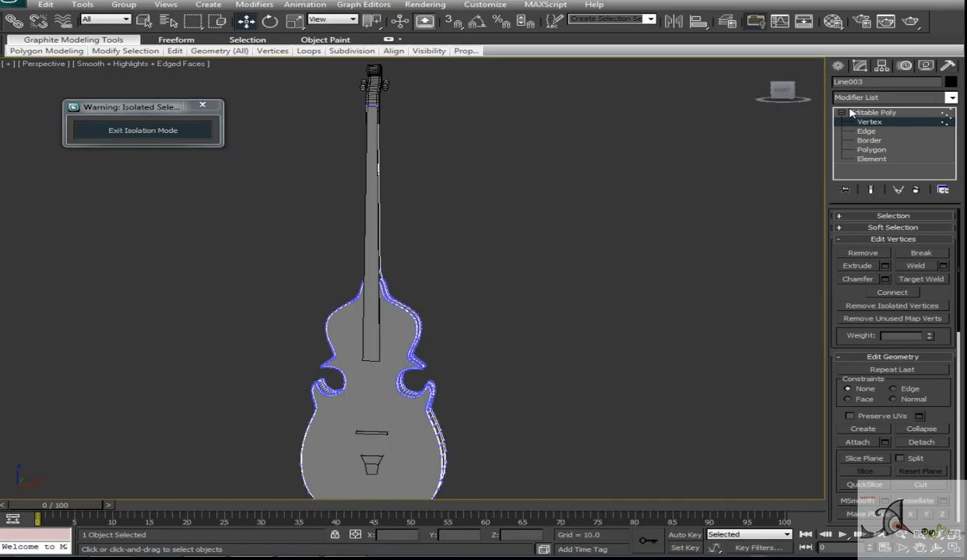
pyautogui.keyDown('alt'); pyautogui.moveTo(394, 325); pyautogui.dragTo(436, 351, button='middle'); pyautogui.keyUp('alt')
# Scale the bridge Box002 and move the tailpiece Box003 into place on the body
pyautogui.click(873, 112)
pyautogui.keyDown('alt'); pyautogui.moveTo(498, 234); pyautogui.dragTo(362, 347, button='middle'); pyautogui.keyUp('alt')
pyautogui.click(363, 346)
pyautogui.press('r')
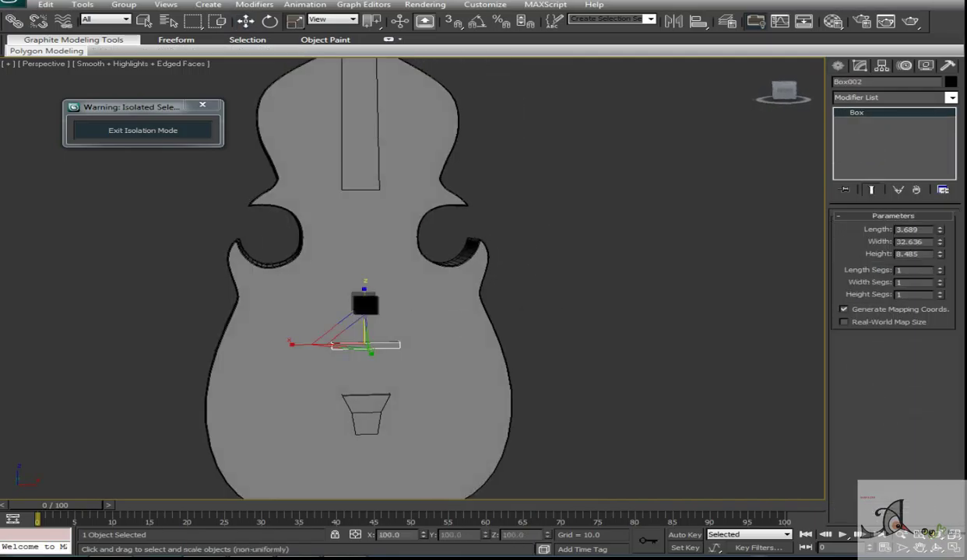
pyautogui.keyDown('alt'); pyautogui.moveTo(576, 278); pyautogui.dragTo(467, 335, button='middle'); pyautogui.keyUp('alt')
pyautogui.click(423, 378)
pyautogui.press('w')
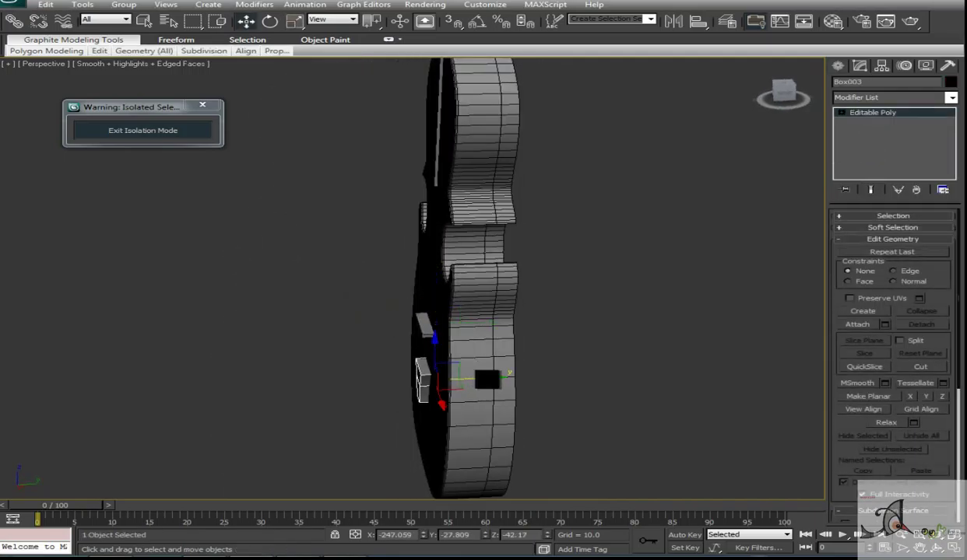
pyautogui.click(782, 92)
# Start a Line spline from Create > Shapes with the Left viewport maximized
pyautogui.click(837, 66)
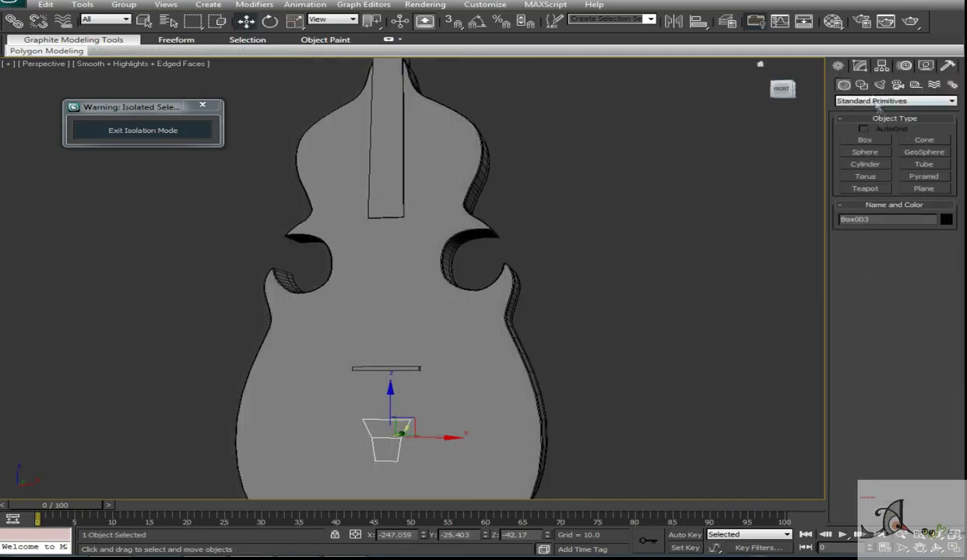
pyautogui.click(862, 84)
pyautogui.click(865, 149)
pyautogui.hotkey('alt', 'w')
pyautogui.hotkey('alt', 'w')
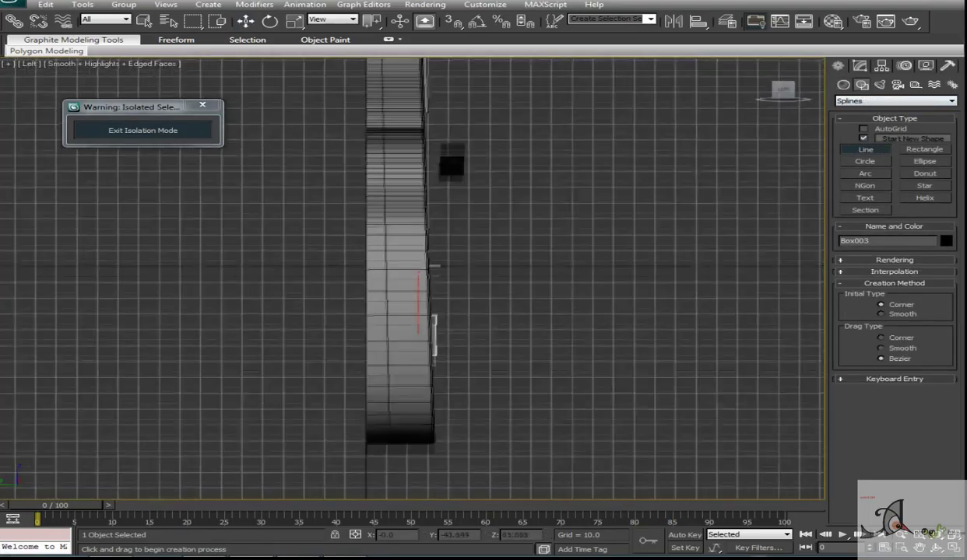
# In Line006's vertex mode, move the string's top vertex up along the neck to the scroll
pyautogui.scroll(-2, 435, 234)
pyautogui.scroll(-3, 418, 299)
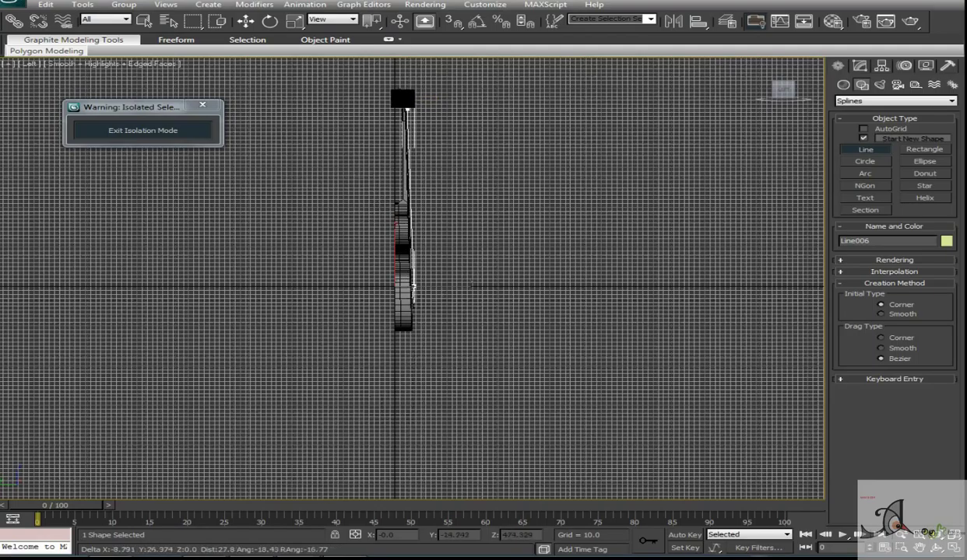
pyautogui.scroll(6, 456, 216)
pyautogui.click(859, 65)
pyautogui.click(837, 66)
pyautogui.click(859, 67)
pyautogui.click(869, 123)
pyautogui.scroll(3, 382, 276)
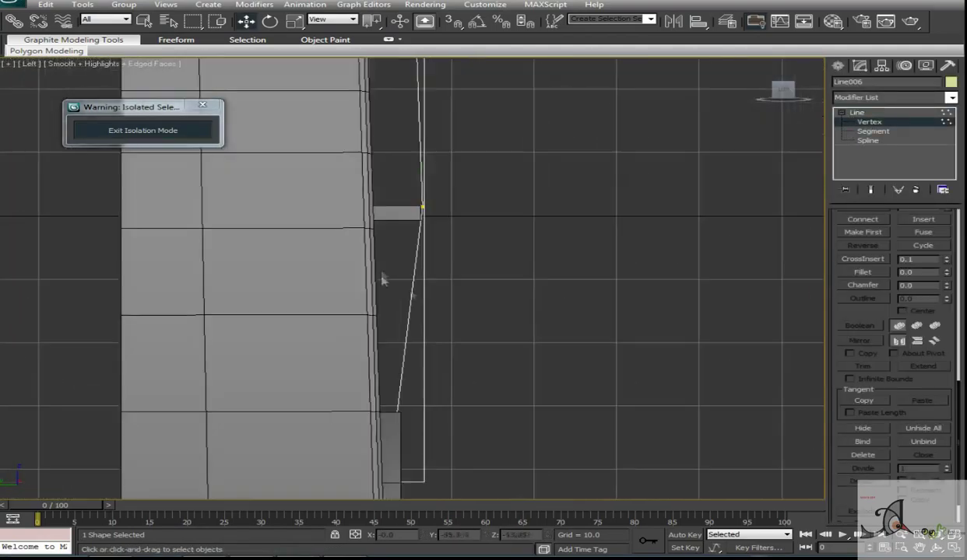
pyautogui.click(440, 232)
pyautogui.scroll(3, 478, 218)
pyautogui.moveTo(479, 218); pyautogui.dragTo(474, 170, button='middle')
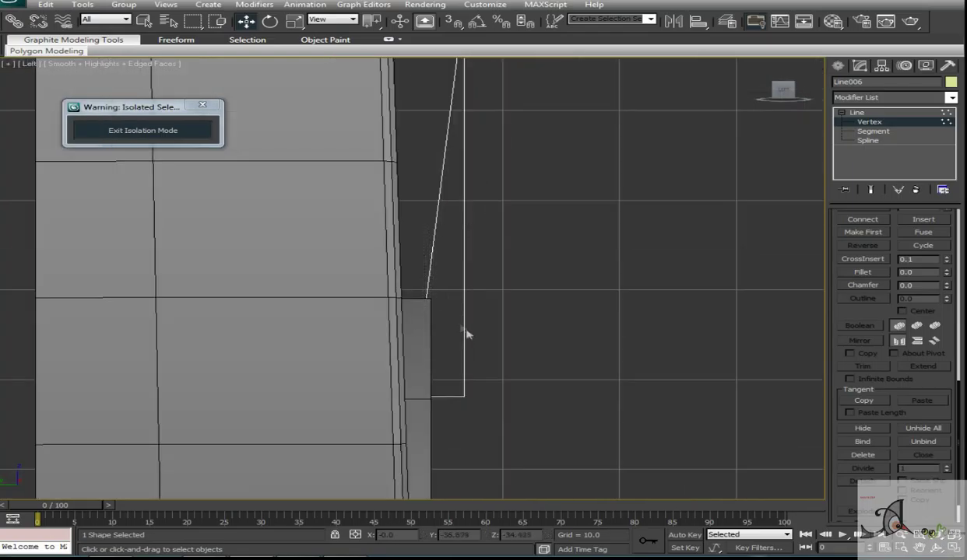
pyautogui.scroll(-5, 458, 353)
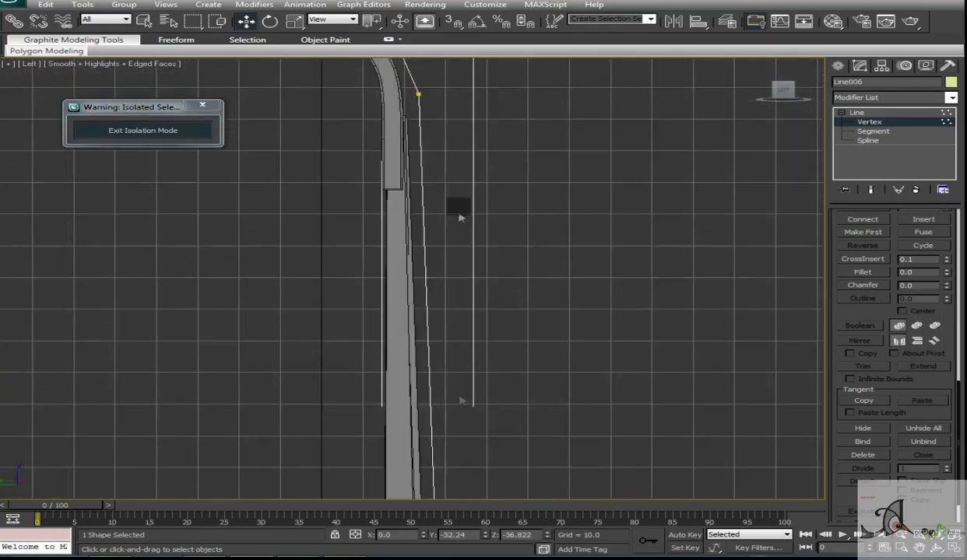
pyautogui.moveTo(418, 281); pyautogui.dragTo(421, 204)
# Set the string's bend vertex to Bezier so it curves smoothly
pyautogui.scroll(5, 420, 214)
pyautogui.click(439, 356)
pyautogui.moveTo(492, 336); pyautogui.dragTo(495, 233, button='middle')
pyautogui.rightClick(495, 234)
pyautogui.click(473, 150)
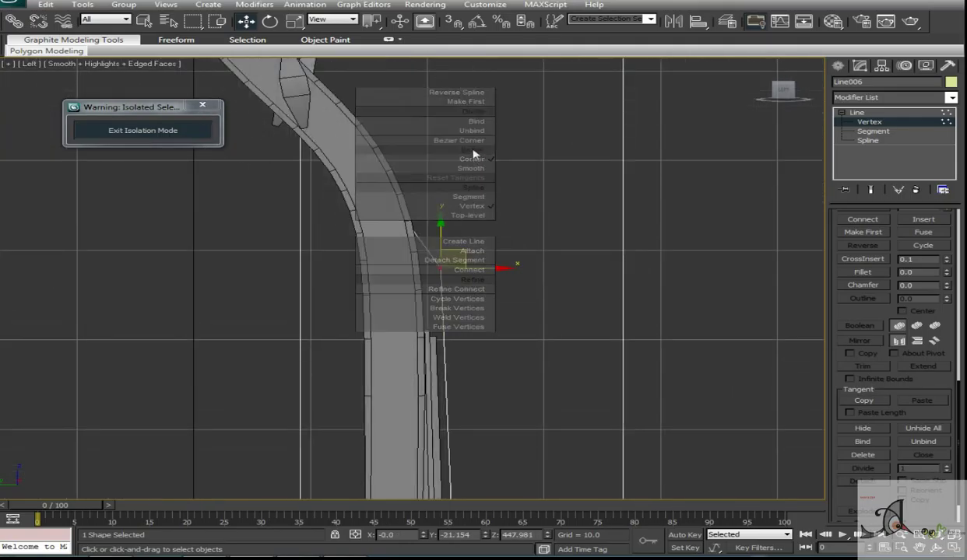
pyautogui.rightClick(486, 226)
pyautogui.moveTo(365, 168); pyautogui.dragTo(379, 239, button='middle')
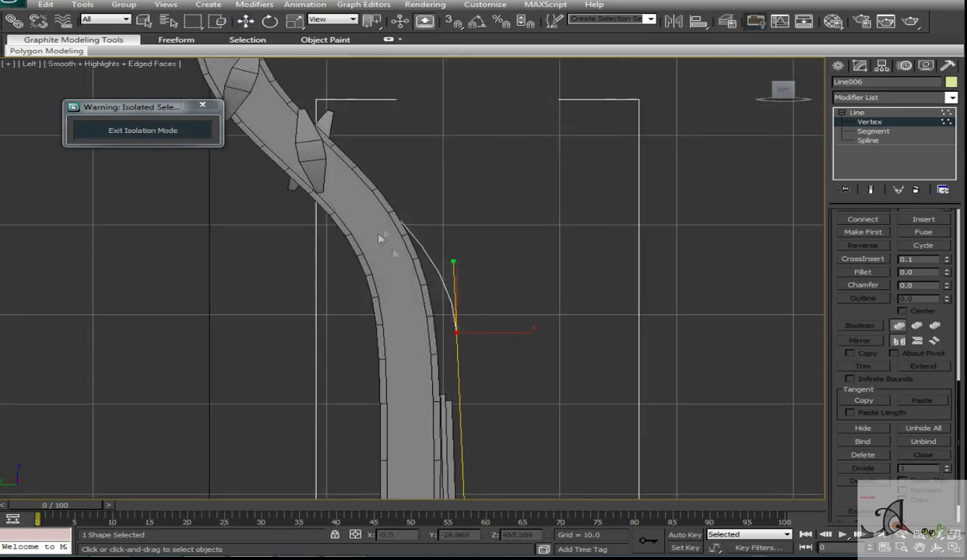
pyautogui.click(456, 333)
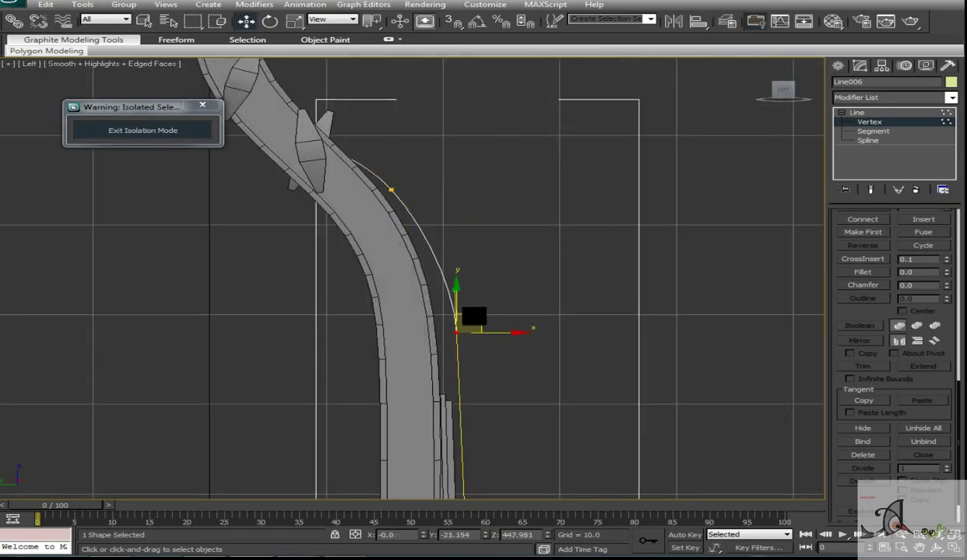
# Frame the whole cello in the front view and expand the string's Rendering rollout
pyautogui.press('p')
pyautogui.press('z')
pyautogui.keyDown('alt'); pyautogui.moveTo(545, 289); pyautogui.dragTo(595, 289, button='middle'); pyautogui.keyUp('alt')
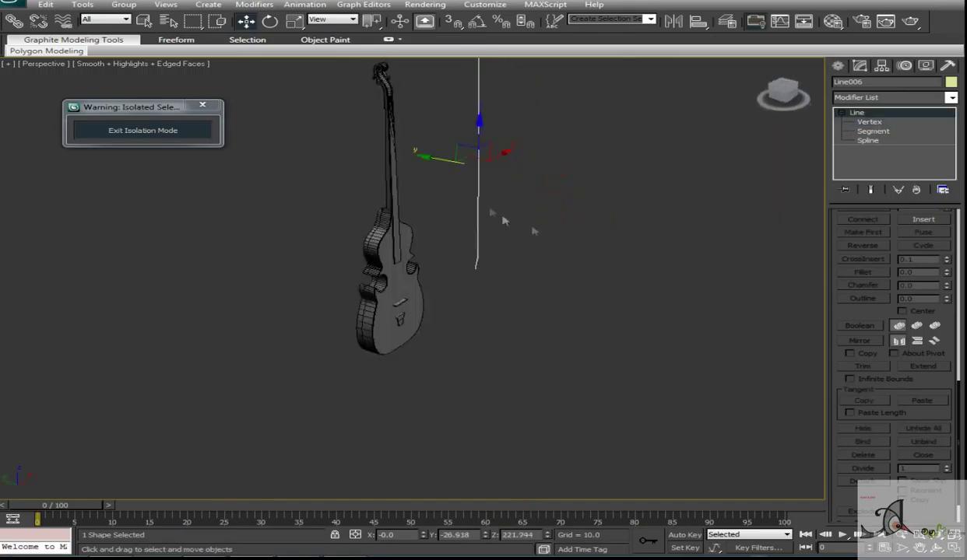
pyautogui.hotkey('alt', 'w')
pyautogui.hotkey('alt', 'w')
pyautogui.hotkey('ctrl', 'a')
pyautogui.press('z')
pyautogui.scroll(2, 503, 252)
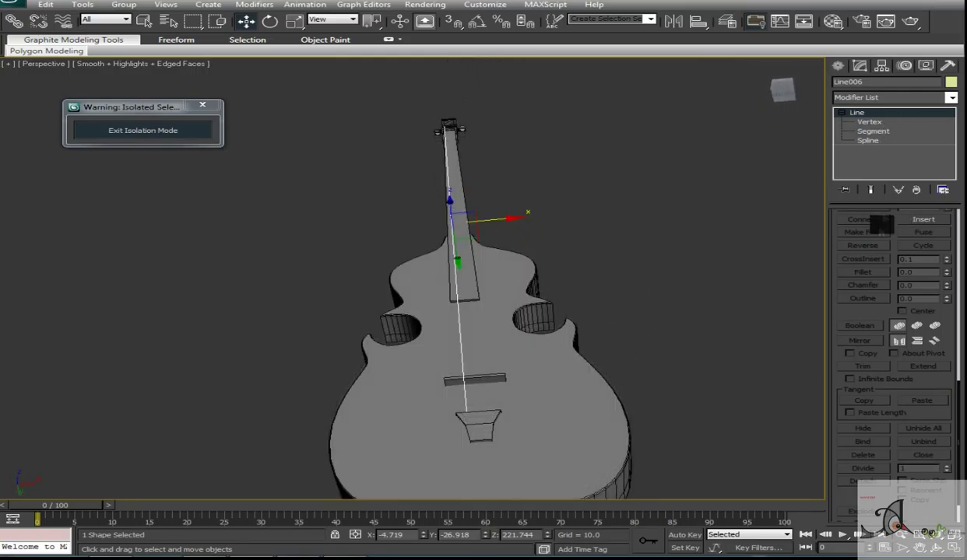
pyautogui.scroll(5, 860, 222)
pyautogui.click(879, 216)
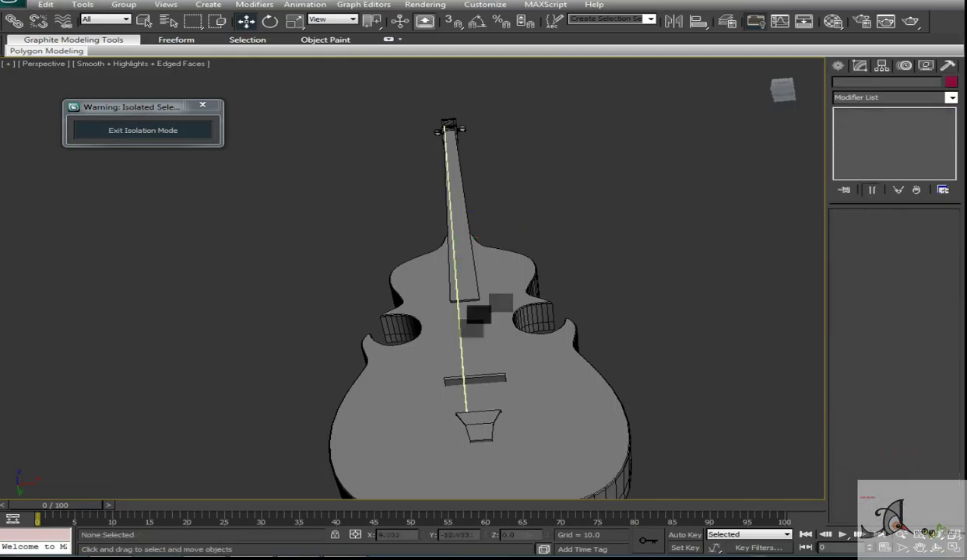
# Clone the string into copies and space the four strings across the neck
pyautogui.press('m')
pyautogui.click(358, 53)
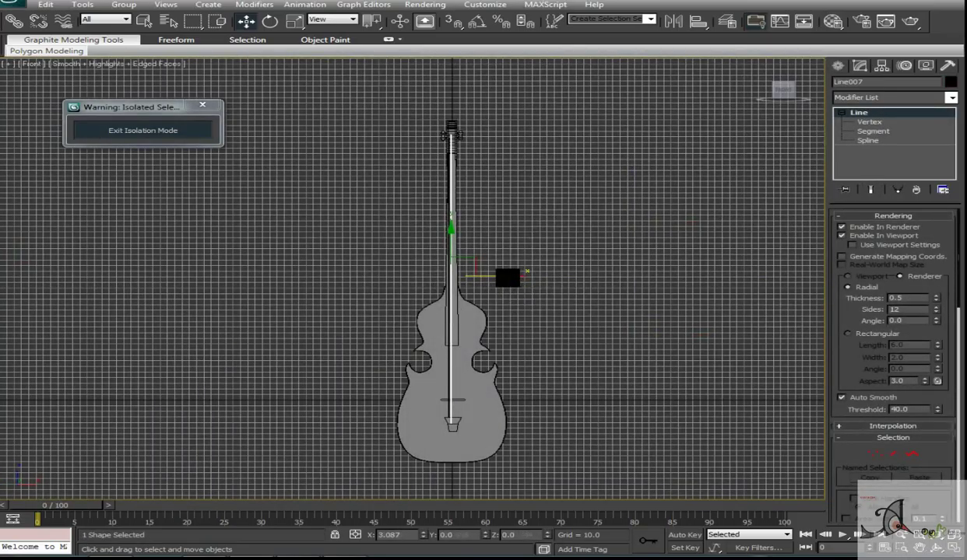
pyautogui.hotkey('ctrl', 'v')
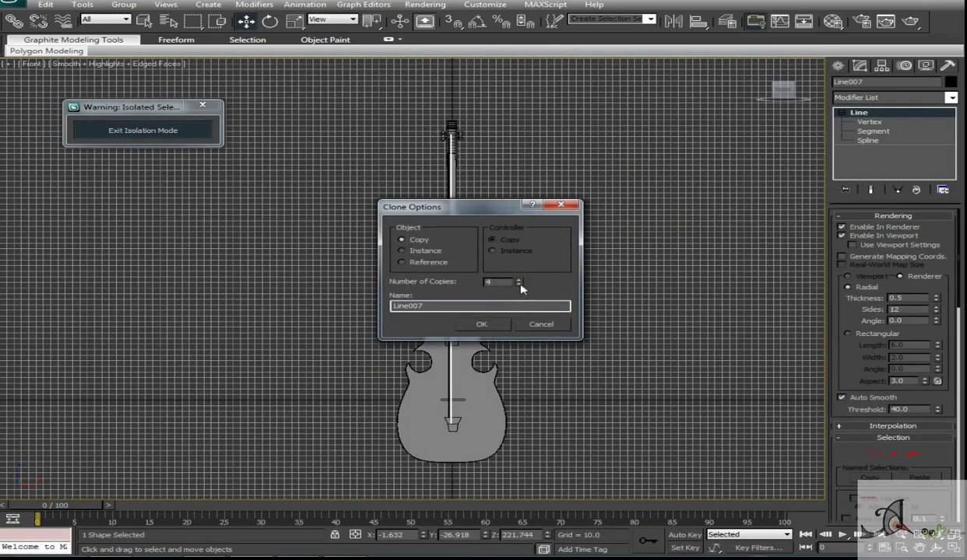
pyautogui.click(481, 324)
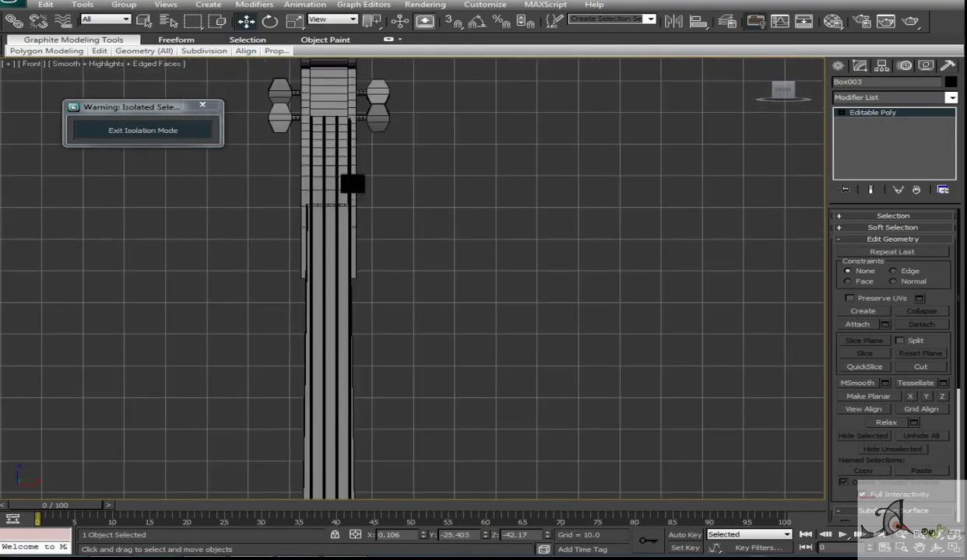
pyautogui.click(340, 155)
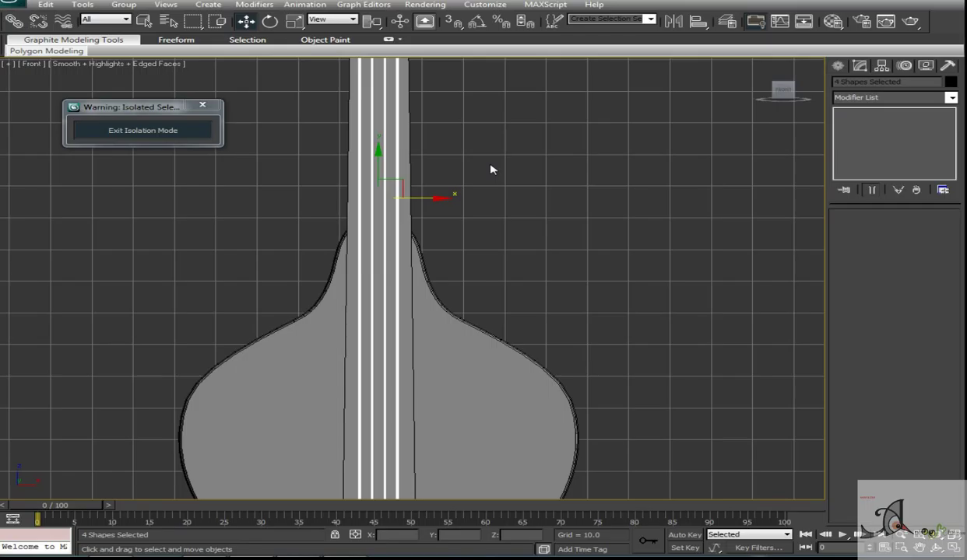
# Move the bridge box so it sits across the four strings
pyautogui.scroll(-3, 490, 169)
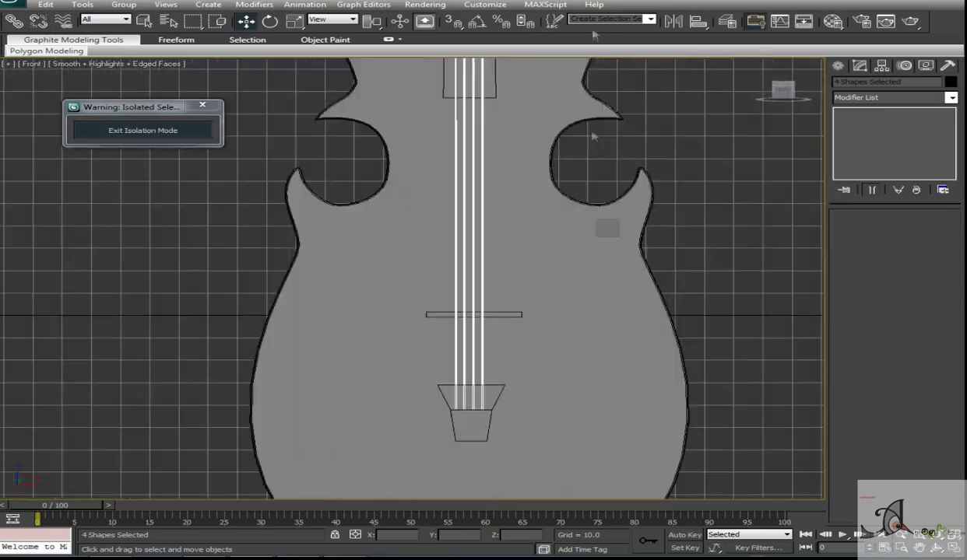
pyautogui.click(515, 284)
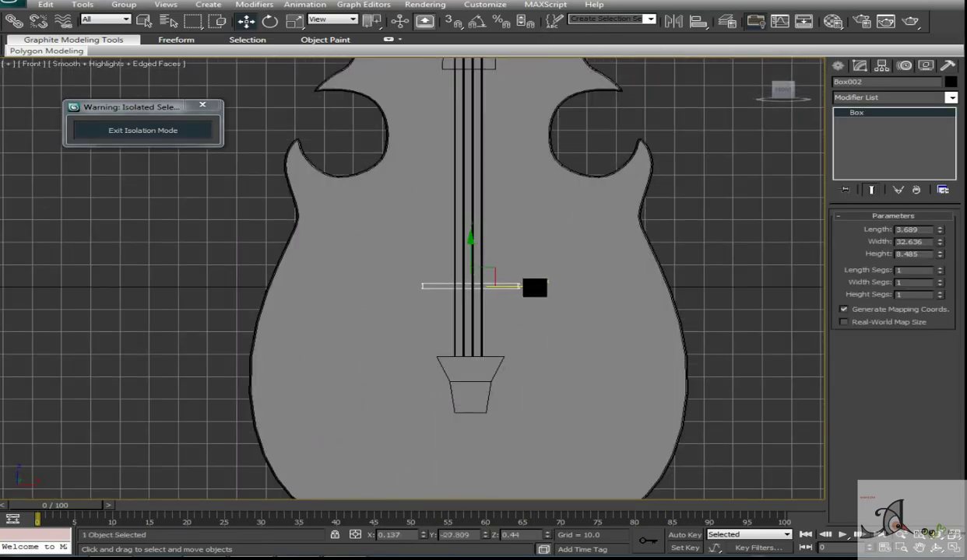
pyautogui.press('w')
pyautogui.moveTo(478, 294); pyautogui.dragTo(532, 287)
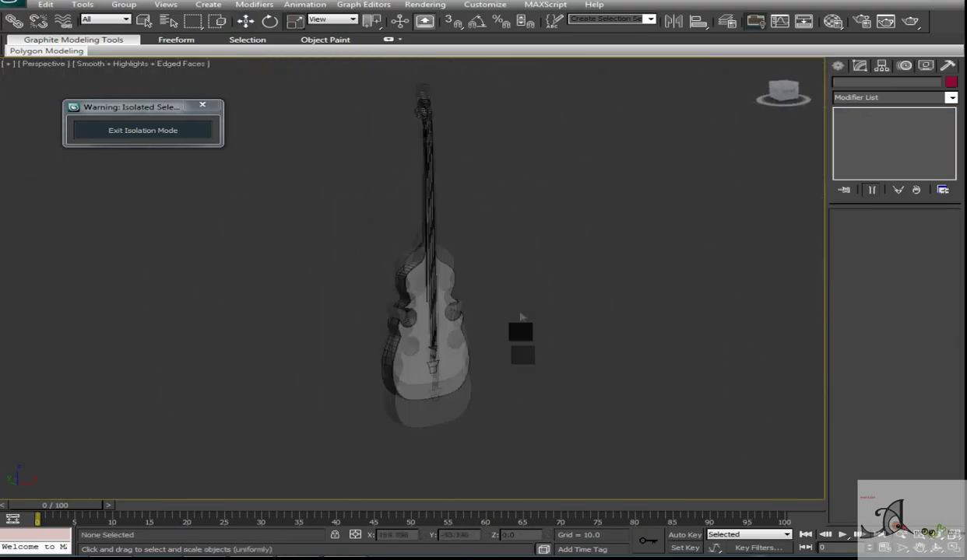
# Isolate the left cello, hide edged faces, and give all its parts one object colour
pyautogui.click(203, 106)
pyautogui.click(192, 249)
pyautogui.hotkey('alt', 'q')
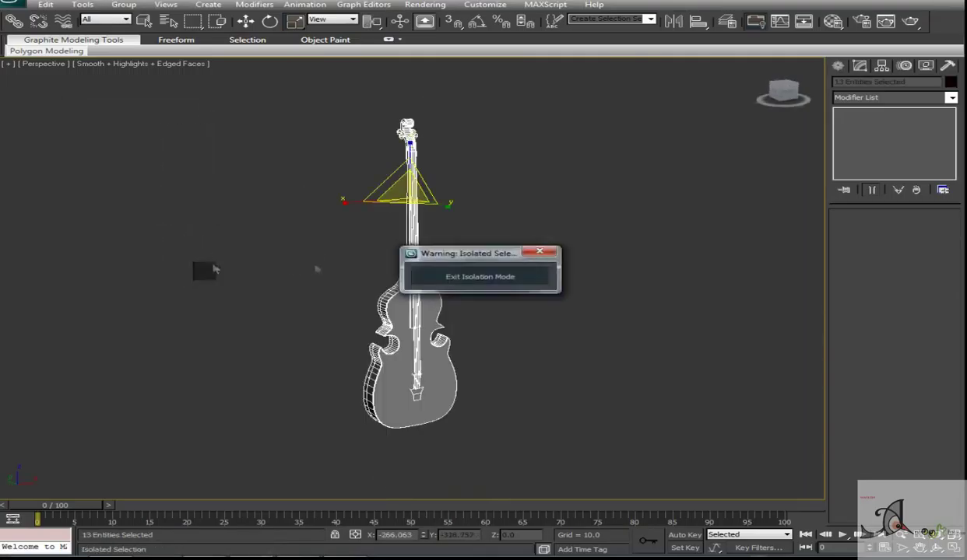
pyautogui.hotkey('ctrl', 'a')
pyautogui.press('F4')
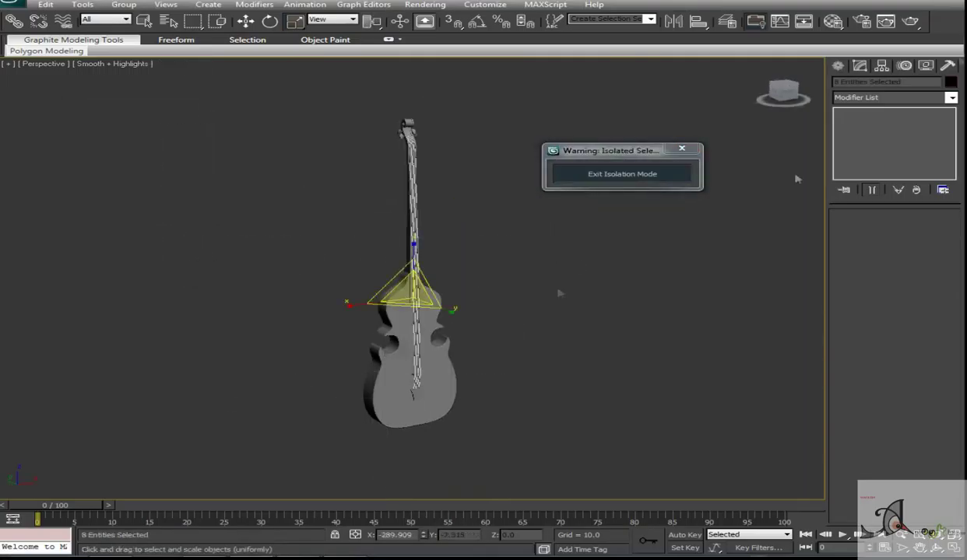
pyautogui.click(950, 82)
pyautogui.click(572, 339)
pyautogui.click(588, 319)
# Exit isolation, select the whole cello, and check its object colour
pyautogui.scroll(5, 498, 244)
pyautogui.scroll(-5, 502, 243)
pyautogui.scroll(5, 502, 243)
pyautogui.click(700, 169)
pyautogui.moveTo(243, 142); pyautogui.dragTo(115, 306)
pyautogui.click(951, 81)
pyautogui.click(555, 337)
pyautogui.click(453, 339)
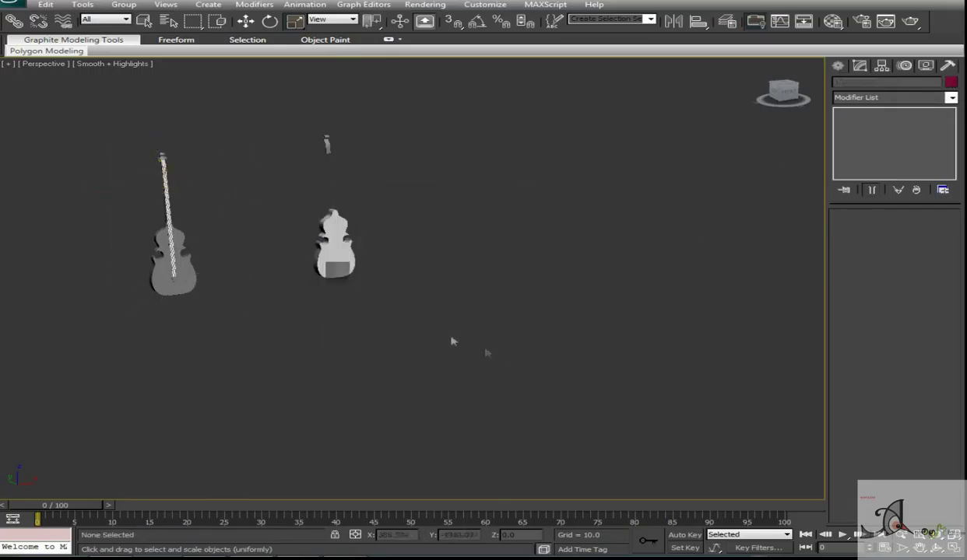
# Frame the cello in the Front view with edged faces shown
pyautogui.moveTo(246, 164); pyautogui.dragTo(268, 168, button='middle')
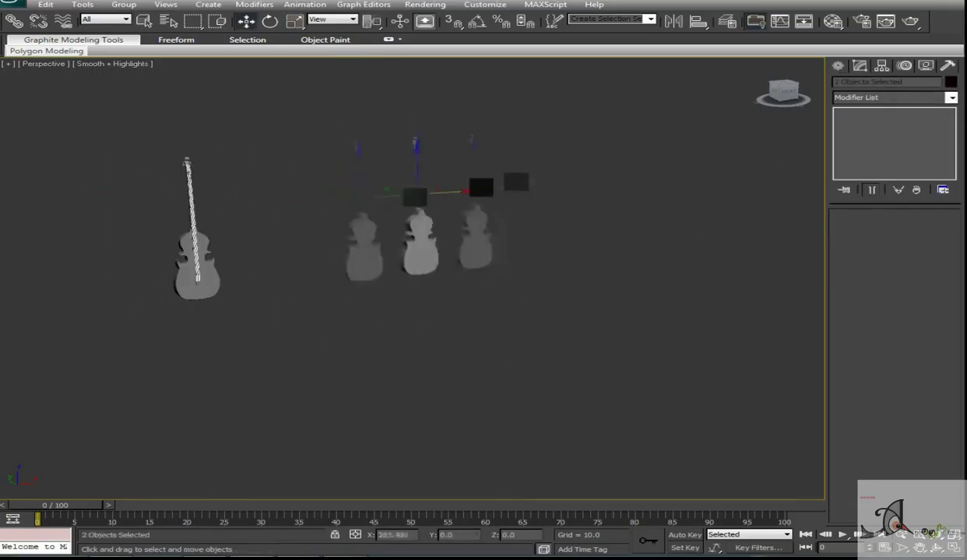
pyautogui.click(195, 257)
pyautogui.press('w')
pyautogui.press('z')
pyautogui.scroll(3, 383, 290)
pyautogui.scroll(-3, 470, 335)
pyautogui.click(520, 312)
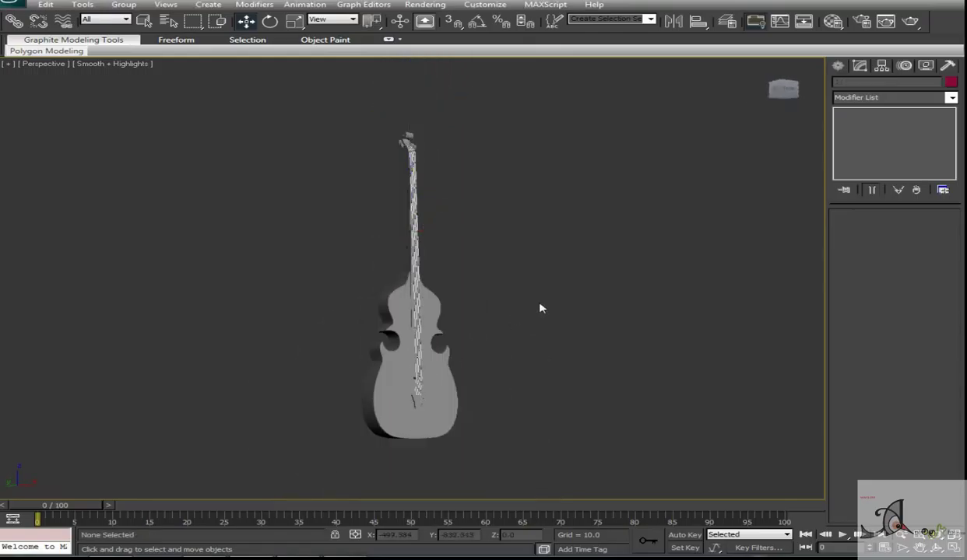
pyautogui.press('f')
pyautogui.press('F4')
pyautogui.scroll(3, 646, 246)
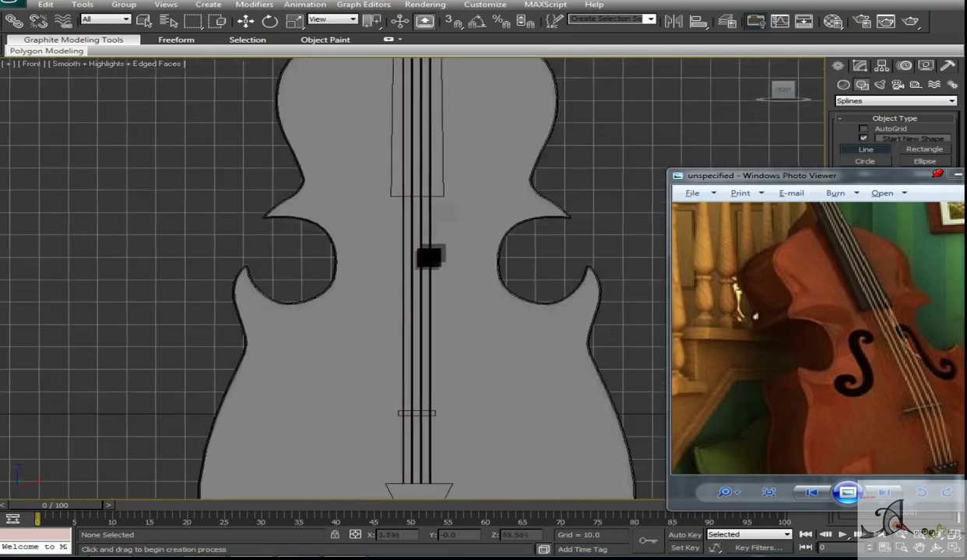
# Switch the view to wireframe and enter the f-hole line's vertex level
pyautogui.moveTo(391, 267); pyautogui.dragTo(410, 155, button='middle')
pyautogui.press('F3')
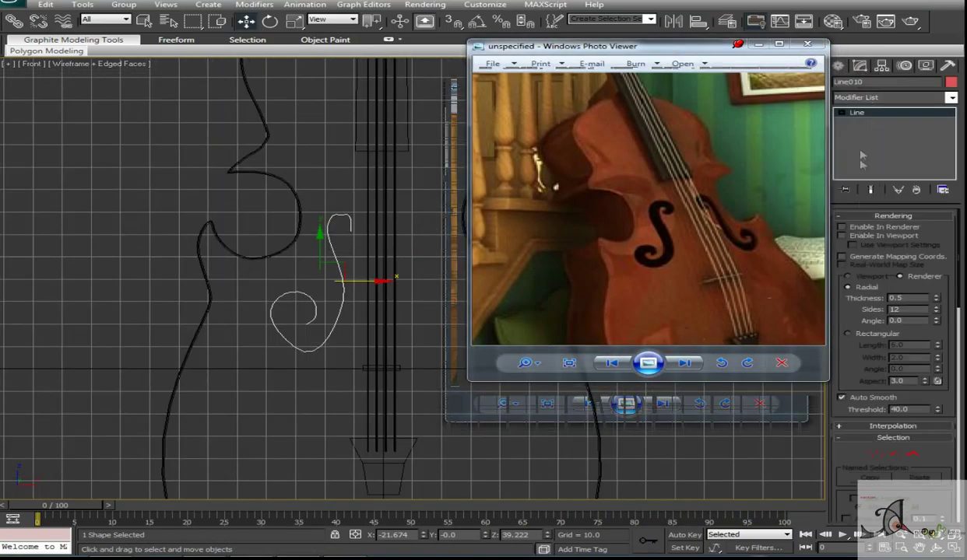
pyautogui.press('2')
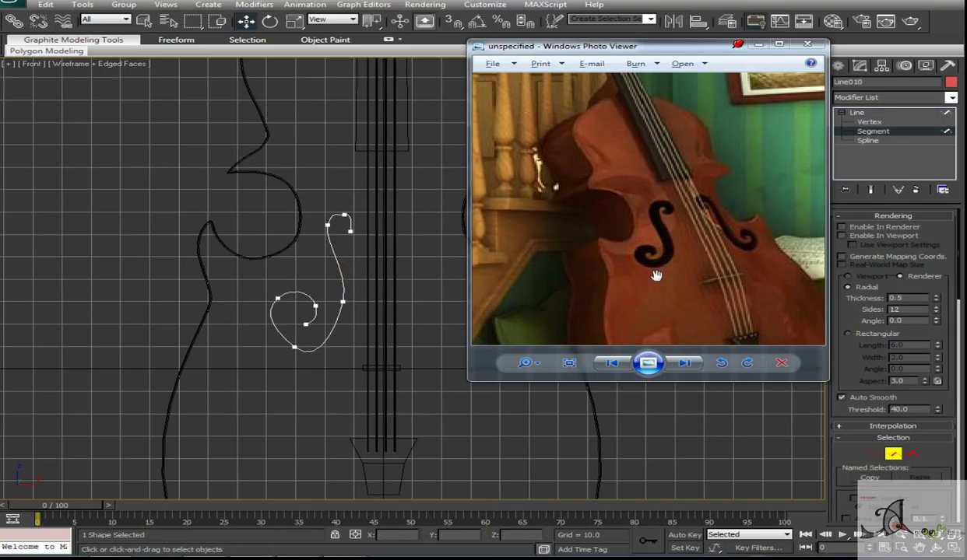
pyautogui.scroll(6, 327, 257)
pyautogui.press('1')
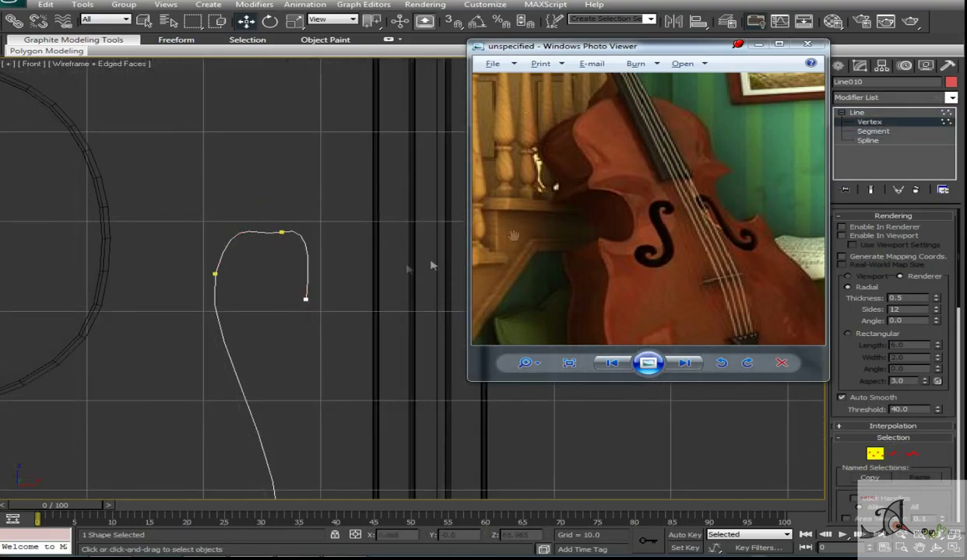
# Make the f-hole's end vertex a corner, lower it, and give other vertices Bezier handles
pyautogui.click(281, 232)
pyautogui.moveTo(301, 199); pyautogui.dragTo(308, 167, button='middle')
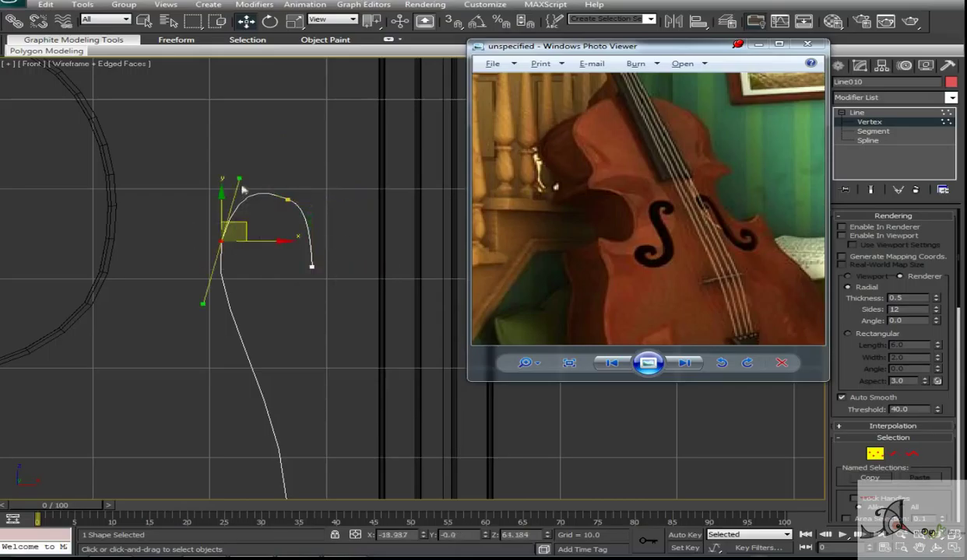
pyautogui.click(311, 267)
pyautogui.moveTo(359, 208); pyautogui.dragTo(335, 183, button='middle')
pyautogui.rightClick(337, 179)
pyautogui.click(315, 112)
pyautogui.moveTo(285, 212); pyautogui.dragTo(301, 191)
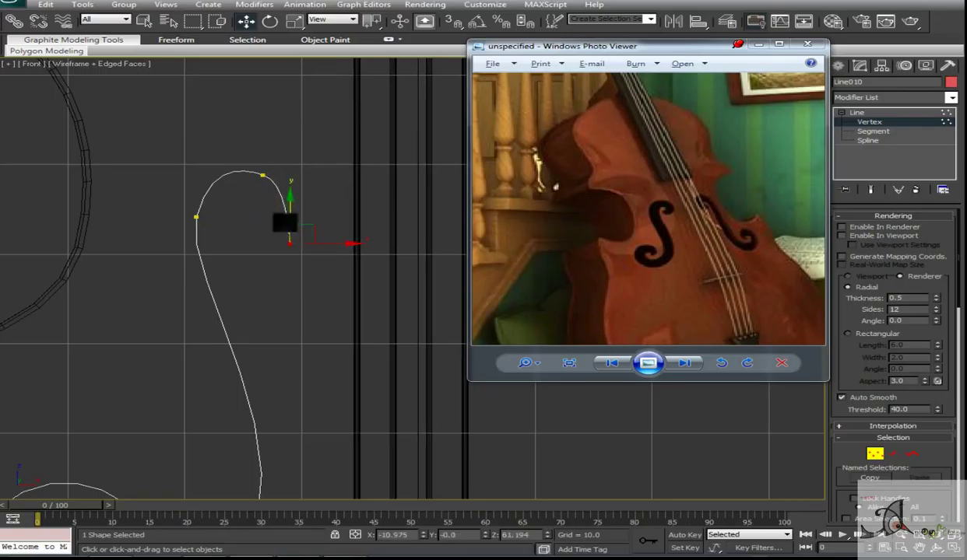
pyautogui.rightClick(245, 209)
pyautogui.click(211, 123)
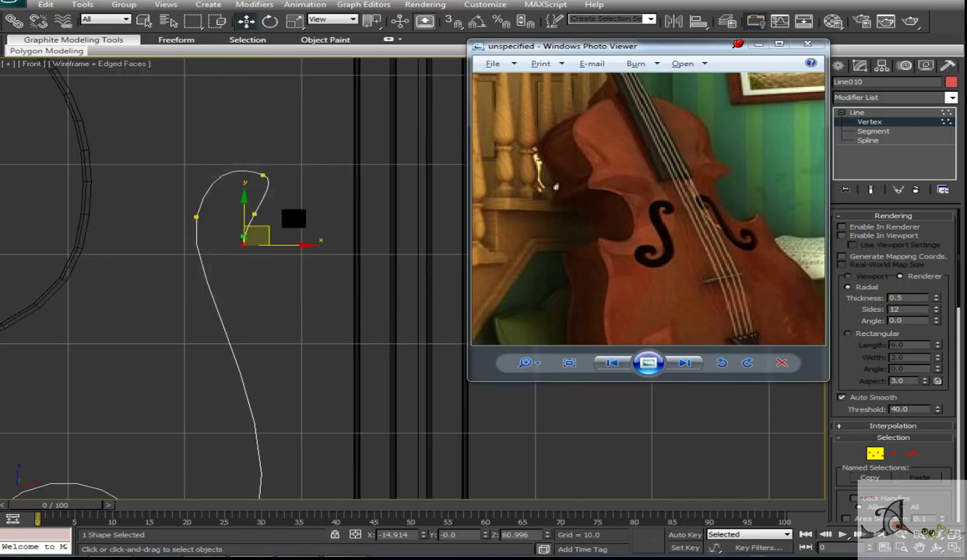
pyautogui.rightClick(267, 248)
pyautogui.click(247, 225)
# Adjust the S-curve's upper and lower vertices to follow the photo
pyautogui.click(265, 175)
pyautogui.scroll(-3, 297, 271)
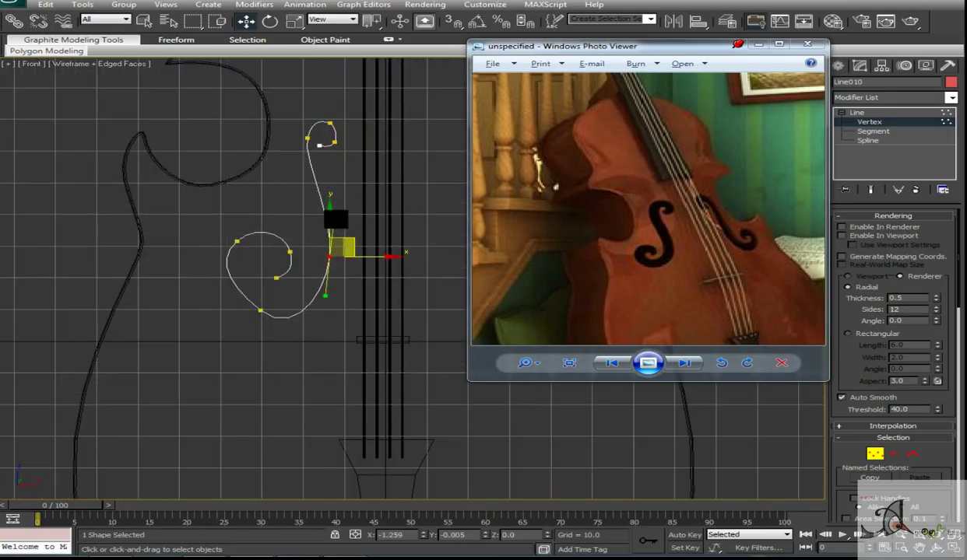
pyautogui.moveTo(323, 190); pyautogui.dragTo(322, 181, button='middle')
pyautogui.click(259, 302)
pyautogui.click(236, 233)
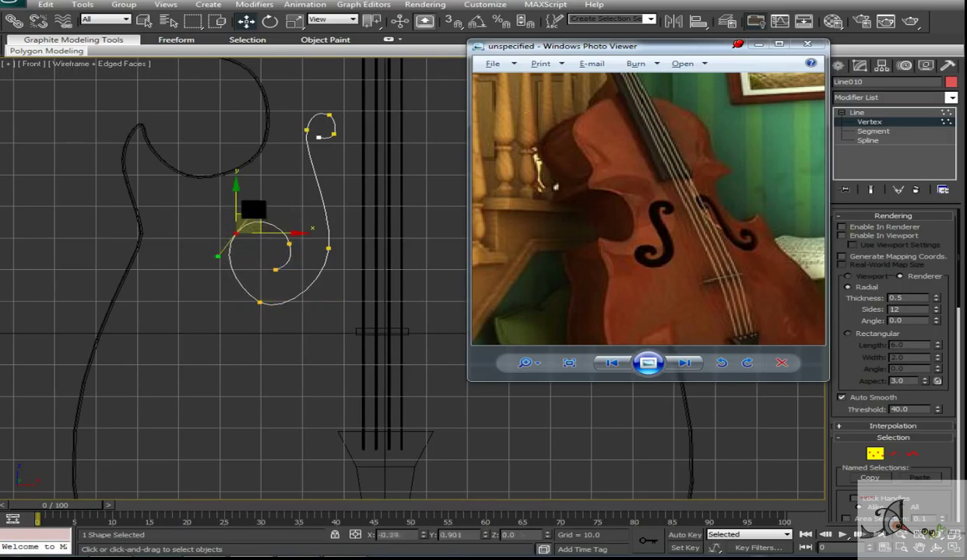
pyautogui.click(328, 249)
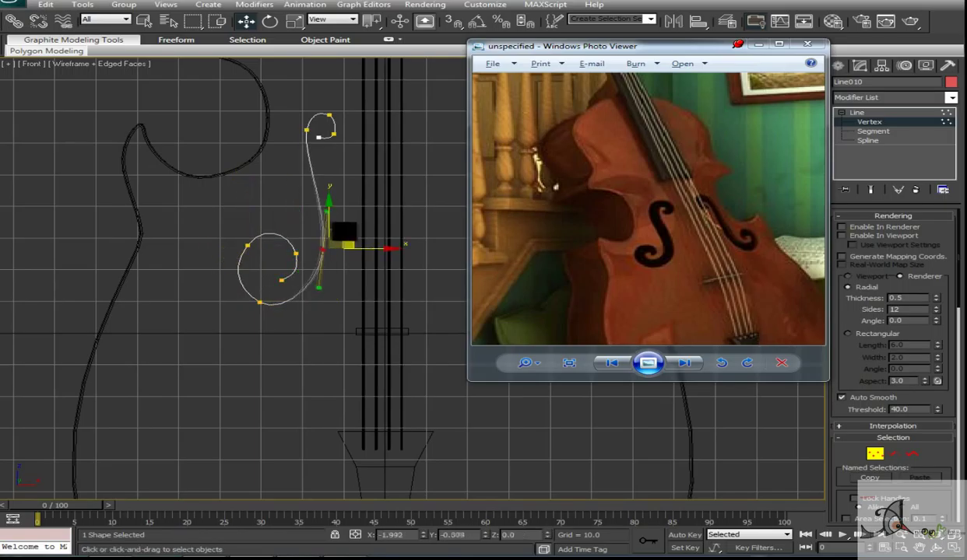
pyautogui.moveTo(371, 129); pyautogui.dragTo(377, 115)
pyautogui.scroll(4, 238, 140)
# Reshape the spiral's inner vertices and tangents to match the curled end
pyautogui.moveTo(249, 234)
pyautogui.mouseDown(button='middle')
pyautogui.moveTo(242, 264)
pyautogui.moveTo(253, 249)
pyautogui.mouseUp(button='middle')
pyautogui.click(296, 208)
pyautogui.click(265, 259)
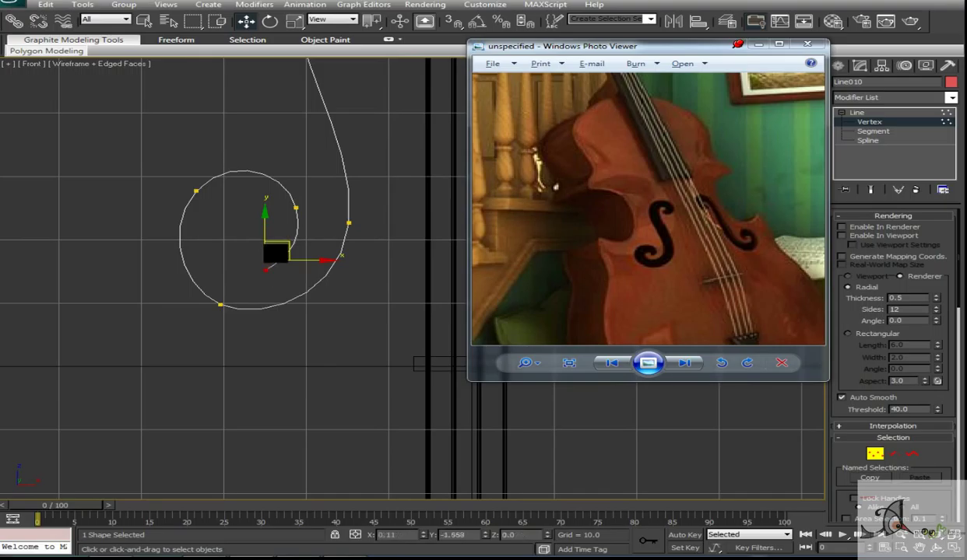
pyautogui.scroll(-3, 265, 249)
pyautogui.scroll(3, 264, 249)
pyautogui.moveTo(218, 156); pyautogui.dragTo(257, 244, button='middle')
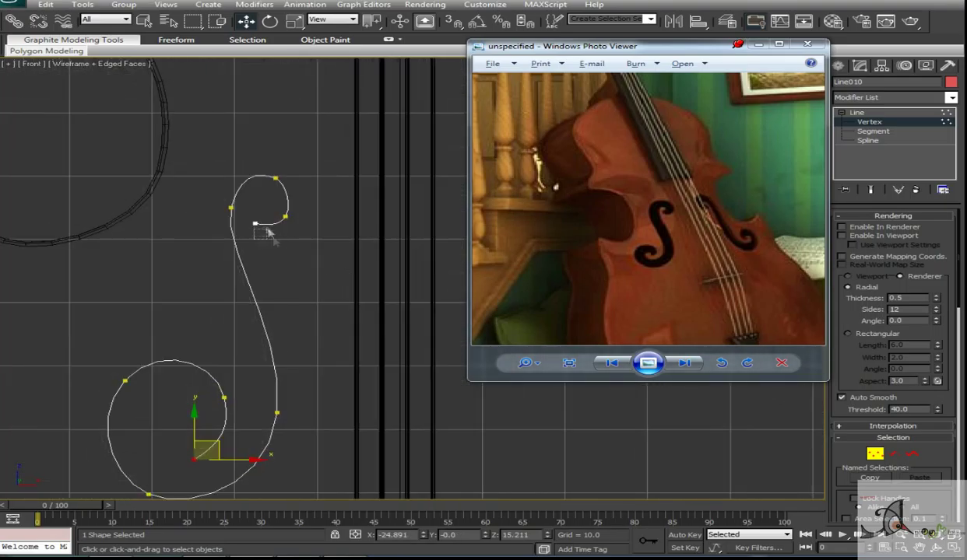
pyautogui.moveTo(222, 244); pyautogui.dragTo(223, 242)
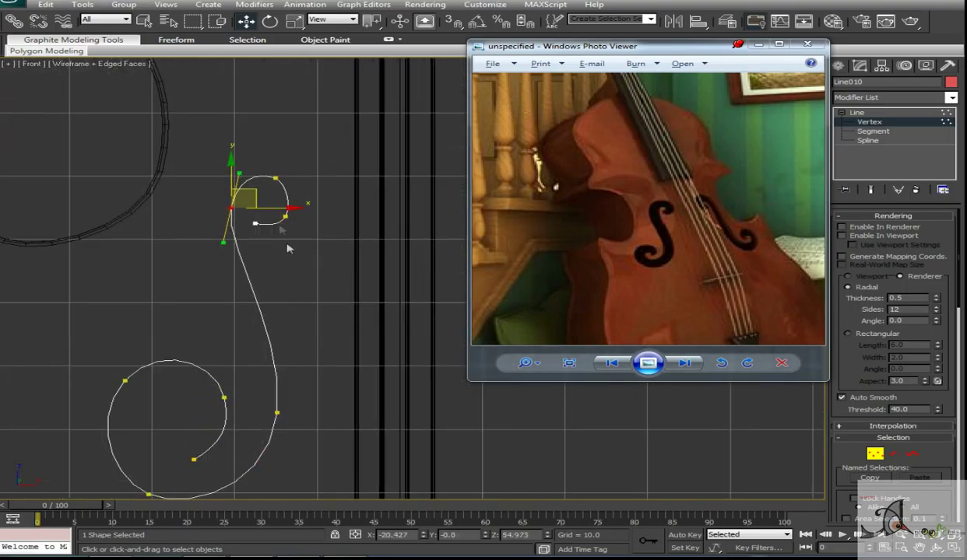
pyautogui.click(255, 224)
pyautogui.moveTo(280, 236); pyautogui.dragTo(289, 241, button='middle')
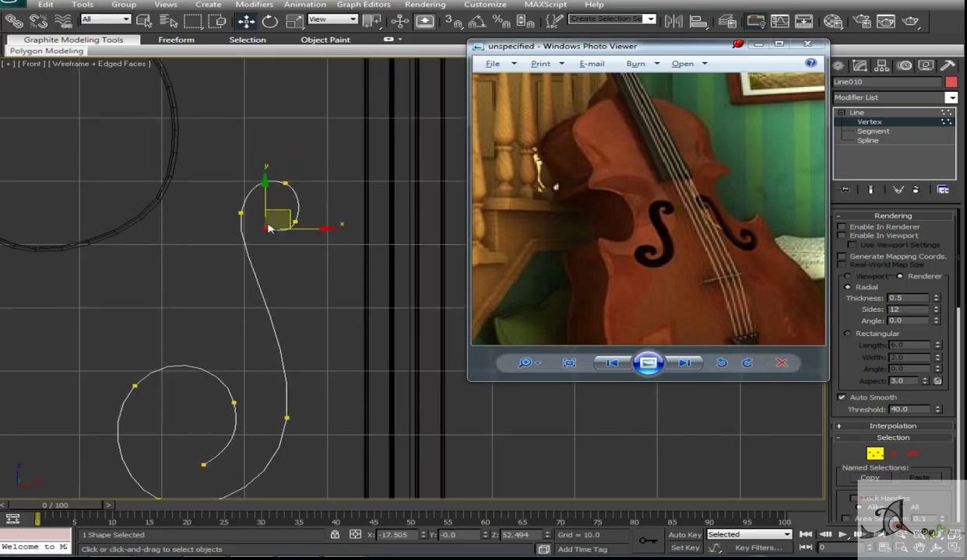
pyautogui.scroll(-3, 268, 227)
# At Line level, enable the spline in both renderer and viewport
pyautogui.click(856, 112)
pyautogui.click(866, 227)
pyautogui.click(870, 236)
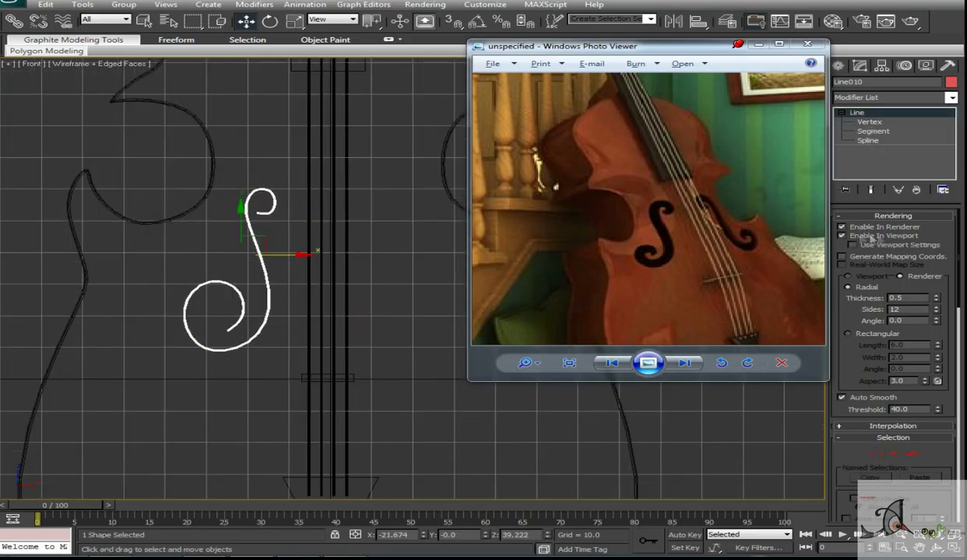
# Raise the f-hole spline's rendering thickness to 3.36
pyautogui.moveTo(935, 298); pyautogui.dragTo(845, 150)
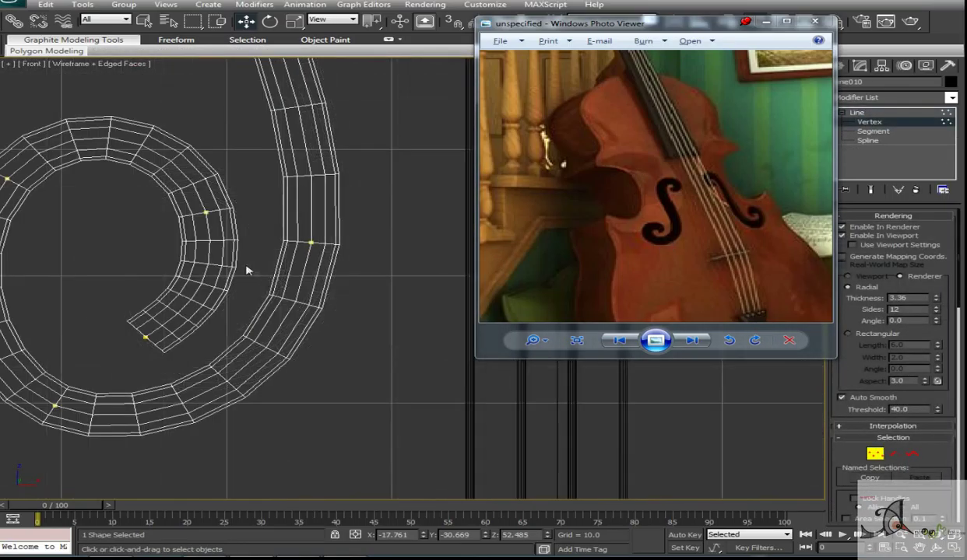
pyautogui.rightClick(246, 270)
# Convert the f-hole to Editable Poly and lasso its spiral-end vertices with Soft Selection falloff 2.4
pyautogui.moveTo(327, 349)
pyautogui.click(420, 380)
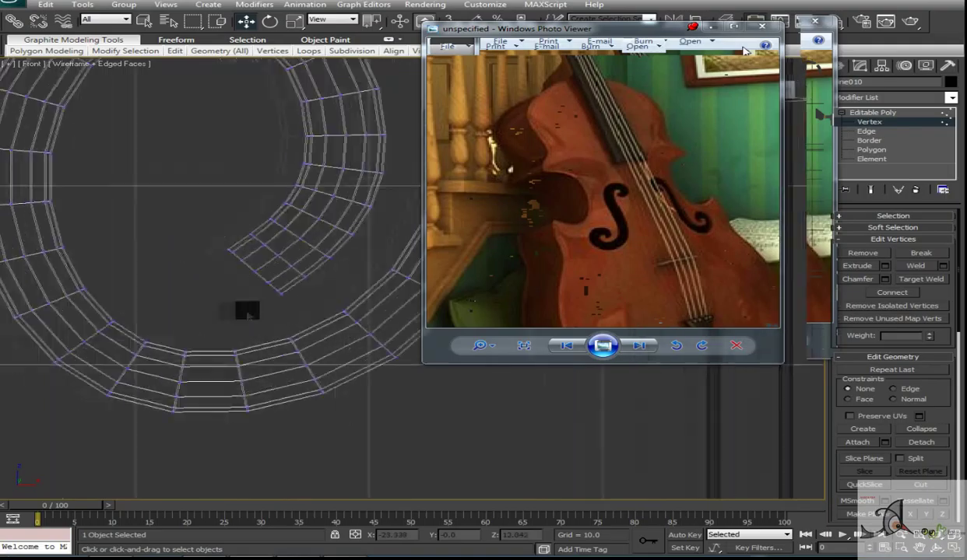
pyautogui.moveTo(193, 21); pyautogui.dragTo(195, 112)
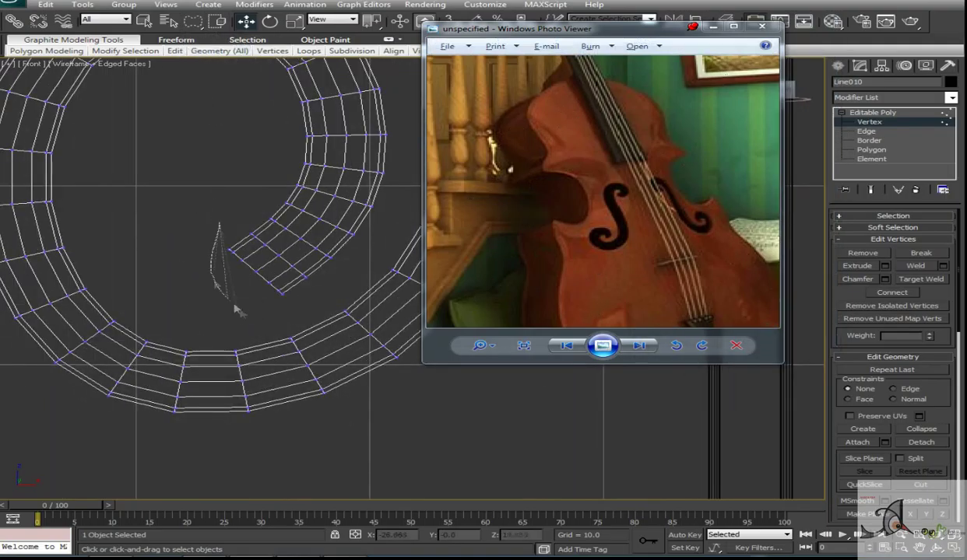
pyautogui.moveTo(237, 311); pyautogui.dragTo(237, 310)
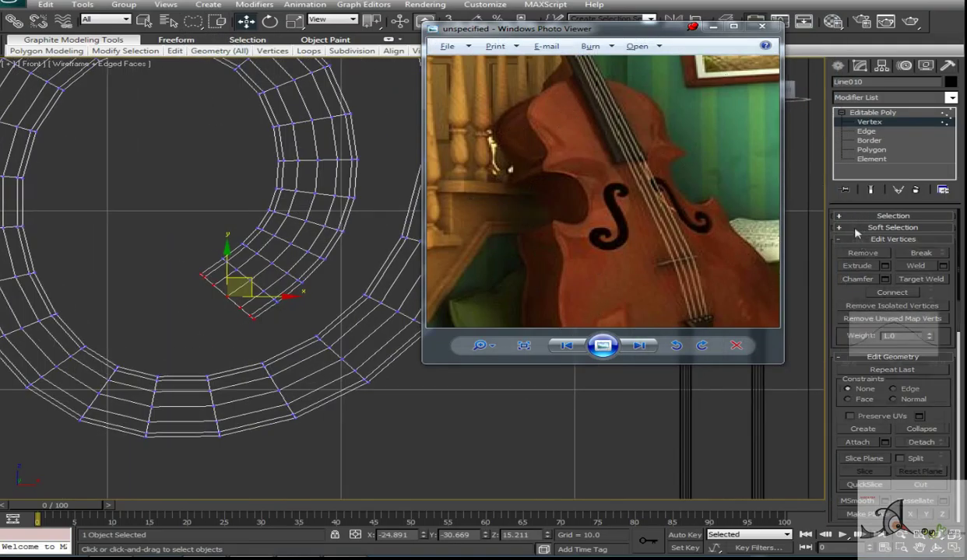
pyautogui.click(893, 227)
pyautogui.click(844, 241)
pyautogui.moveTo(932, 282); pyautogui.dragTo(894, 304)
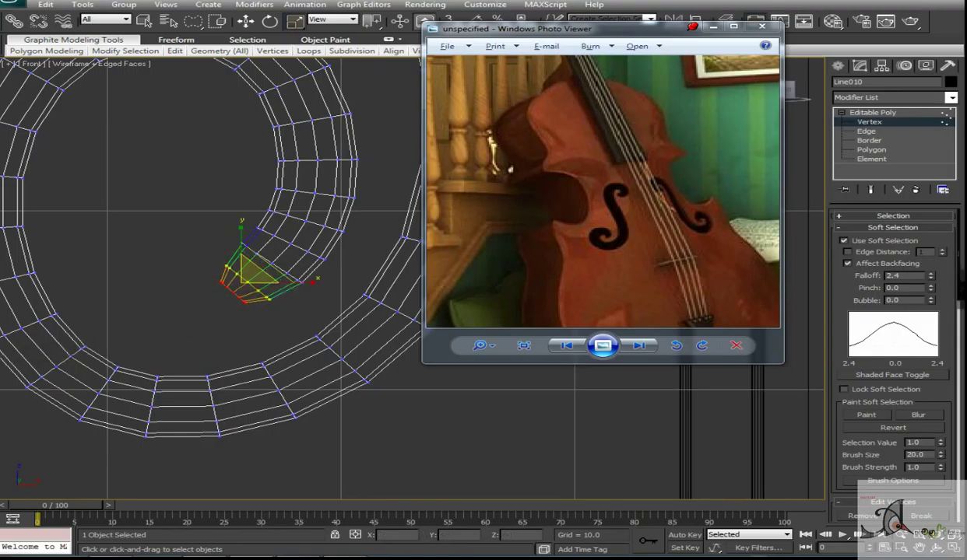
# Reselect the spiral's end-cap vertices, lower the falloff, then rotate and move them
pyautogui.press('e')
pyautogui.press('w')
pyautogui.scroll(-5, 286, 232)
pyautogui.scroll(8, 317, 253)
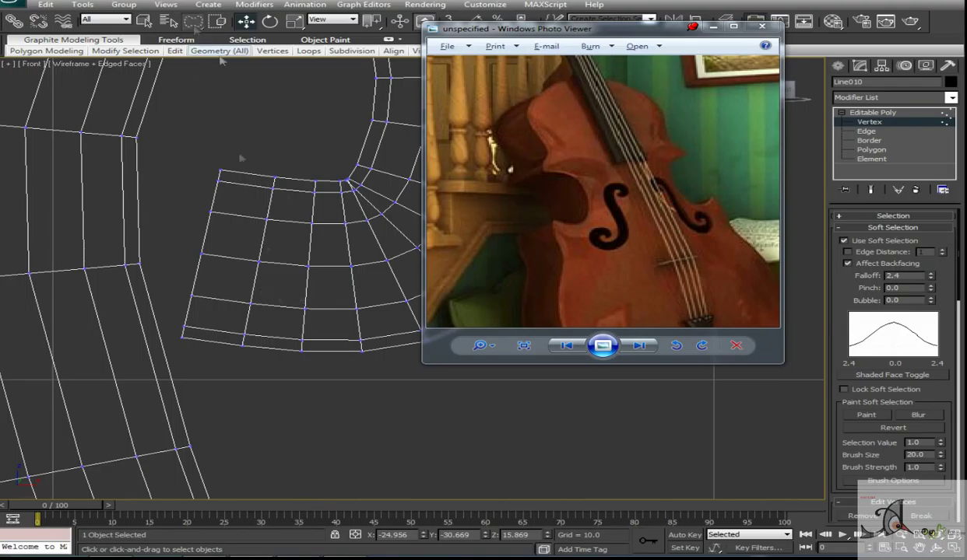
pyautogui.moveTo(217, 249); pyautogui.dragTo(233, 156)
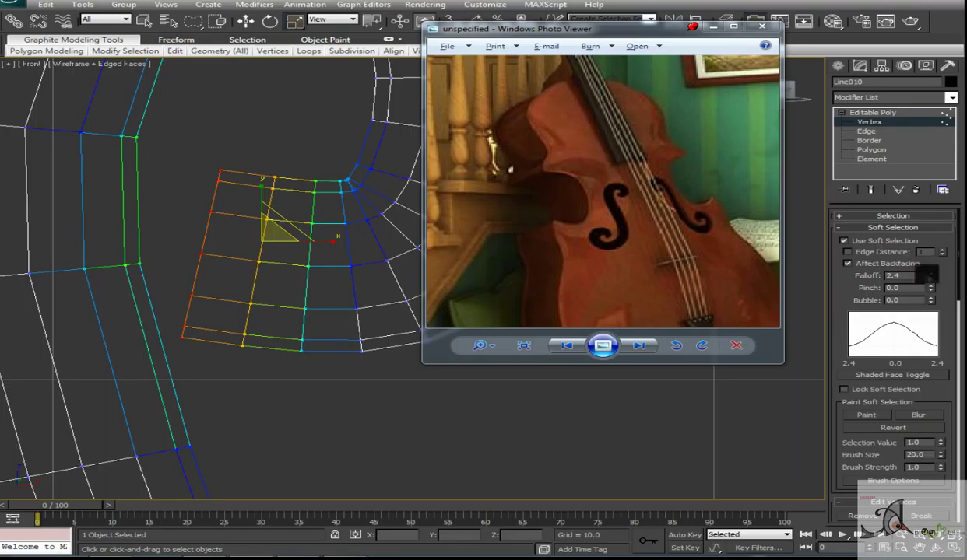
pyautogui.moveTo(928, 275); pyautogui.dragTo(931, 301)
pyautogui.press('e')
pyautogui.moveTo(248, 203); pyautogui.dragTo(210, 259)
pyautogui.press('w')
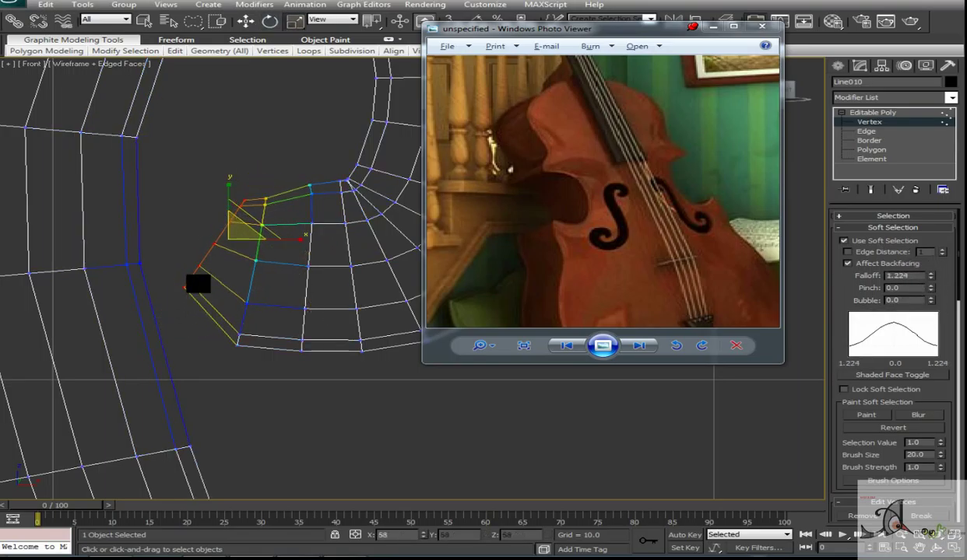
pyautogui.moveTo(242, 226)
pyautogui.mouseDown()
pyautogui.moveTo(242, 204)
pyautogui.moveTo(224, 220)
pyautogui.mouseUp()
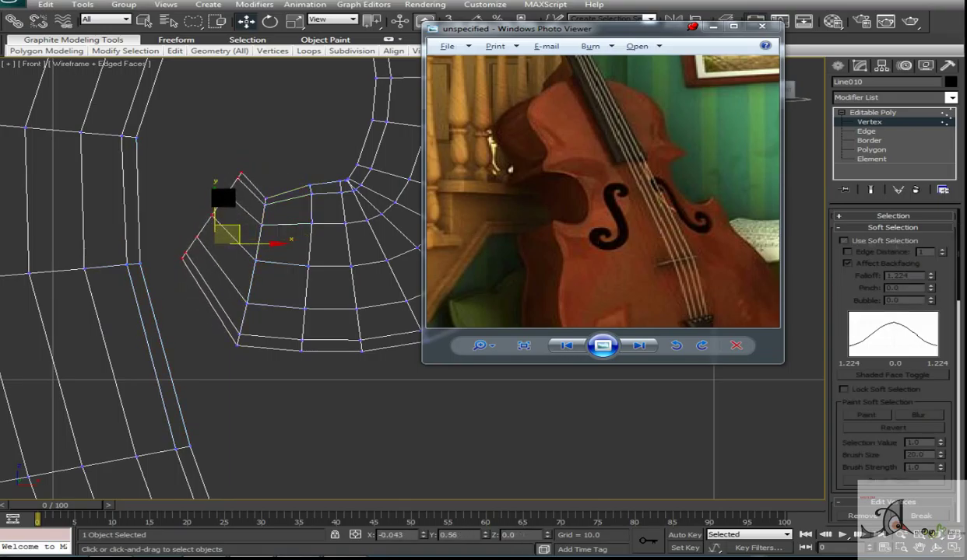
# Rotate and nudge the end vertices further into a cleaner curl
pyautogui.press('e')
pyautogui.moveTo(222, 198); pyautogui.dragTo(196, 233)
pyautogui.press('w')
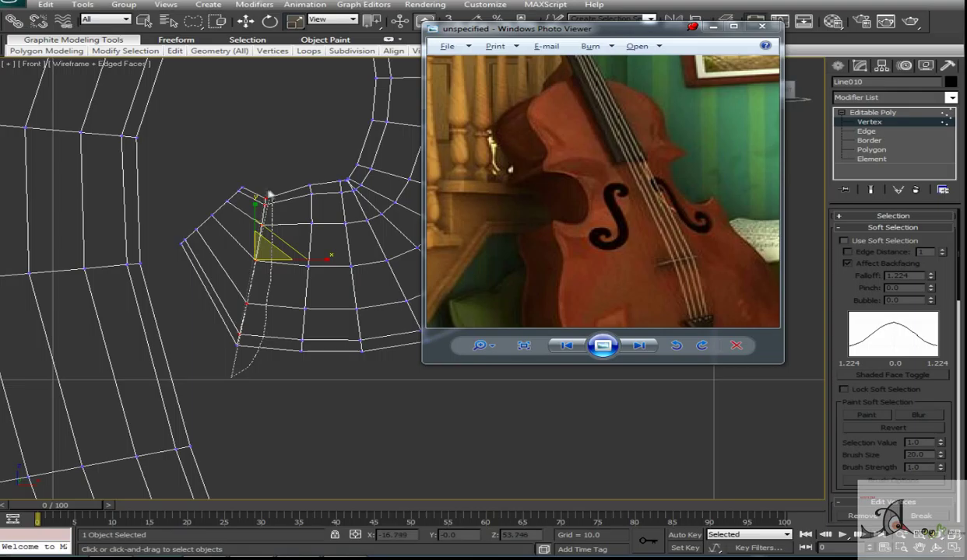
pyautogui.moveTo(258, 263); pyautogui.dragTo(252, 269)
pyautogui.moveTo(269, 213); pyautogui.dragTo(284, 204)
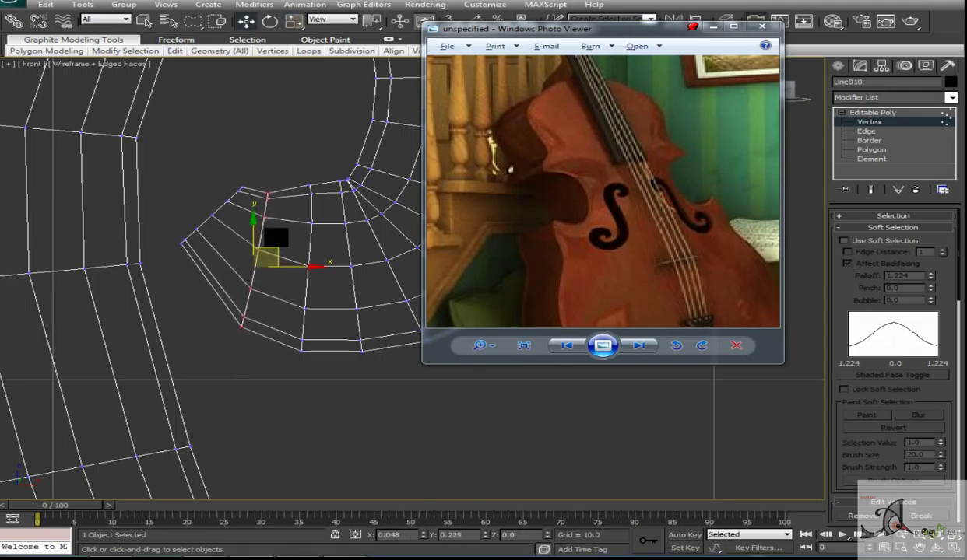
pyautogui.scroll(-2, 344, 245)
pyautogui.moveTo(344, 245); pyautogui.dragTo(249, 221, button='middle')
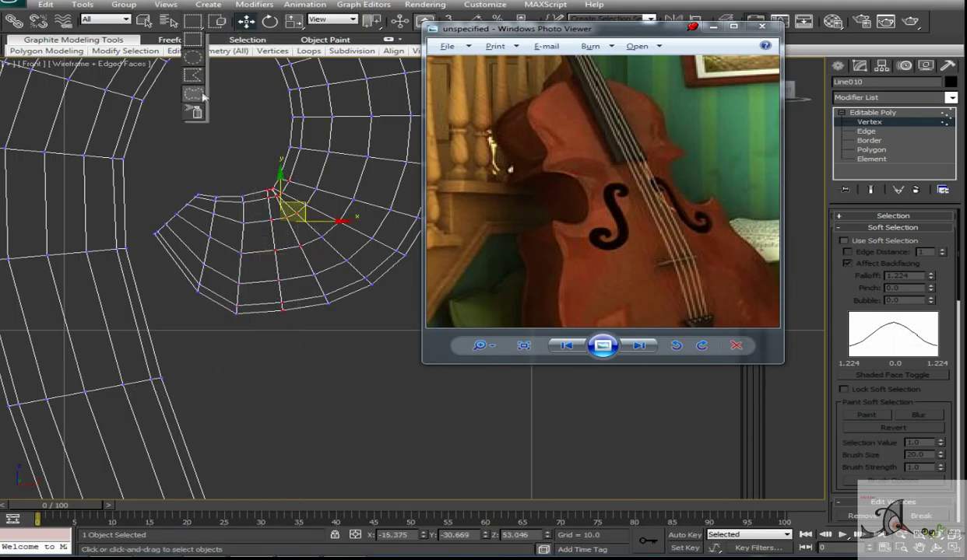
# Lasso the vertices along the spiral's column, then restore the four-view layout
pyautogui.click(193, 93)
pyautogui.scroll(2, 201, 148)
pyautogui.moveTo(201, 142); pyautogui.dragTo(208, 327)
pyautogui.moveTo(211, 159); pyautogui.dragTo(207, 153)
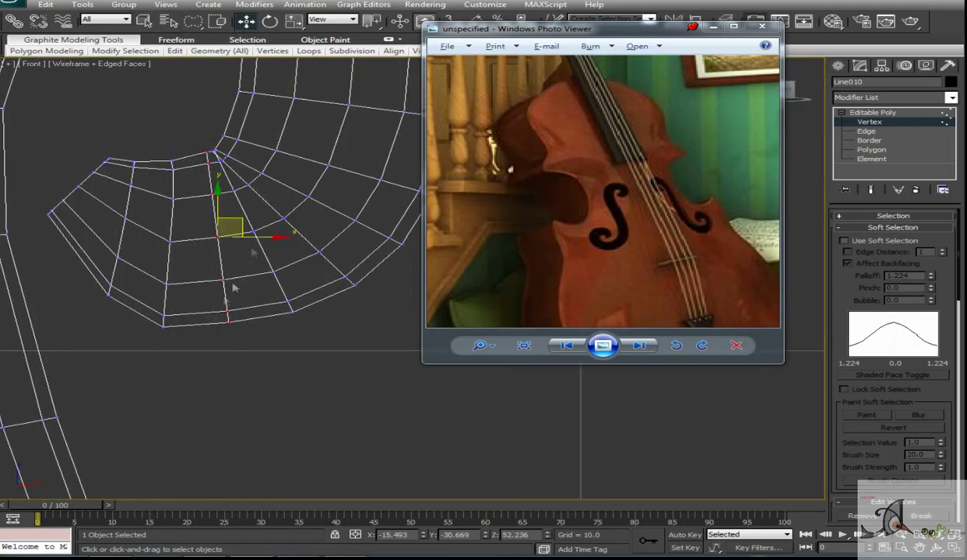
pyautogui.scroll(-6, 374, 234)
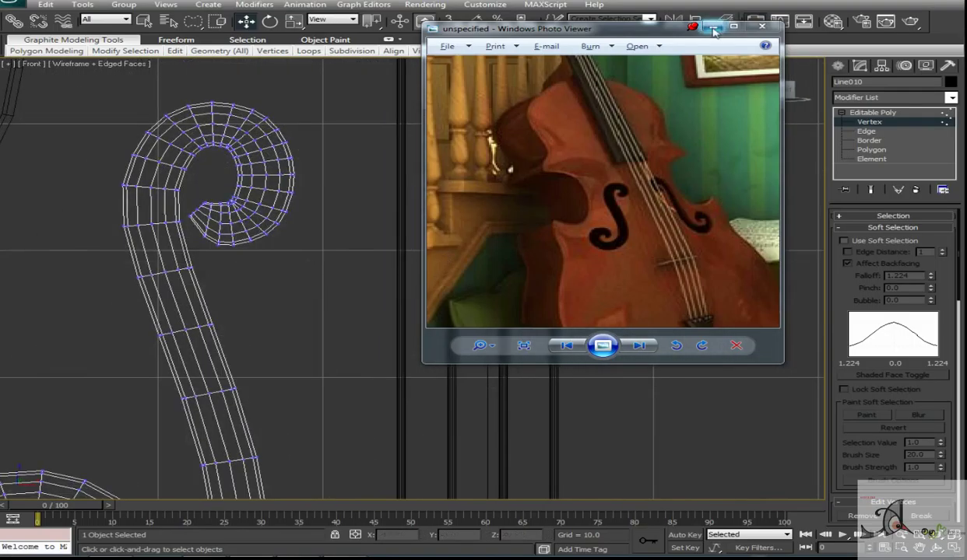
pyautogui.click(713, 28)
pyautogui.click(554, 302)
pyautogui.hotkey('alt', 'w')
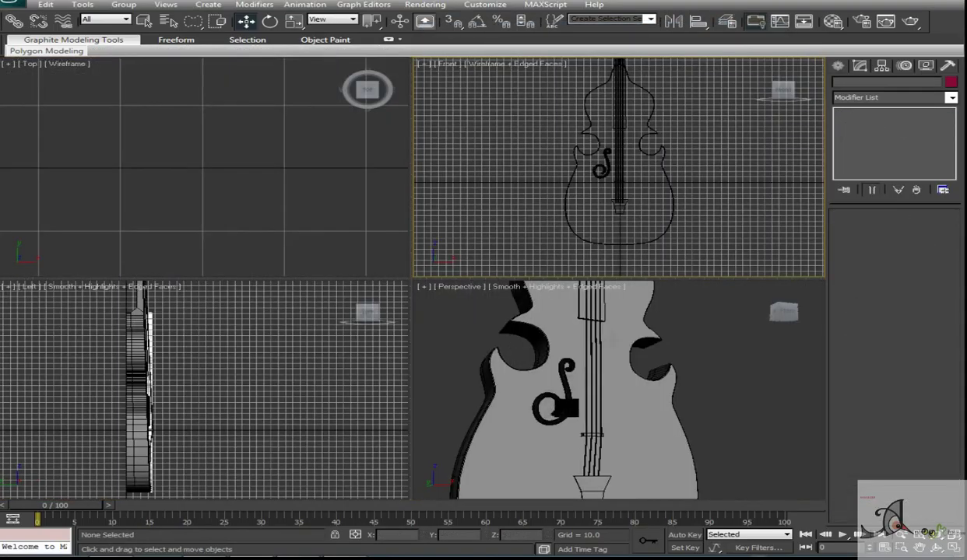
# Mirror a copy of the f-hole along the X axis
pyautogui.click(601, 168)
pyautogui.hotkey('alt', 'w')
pyautogui.click(673, 21)
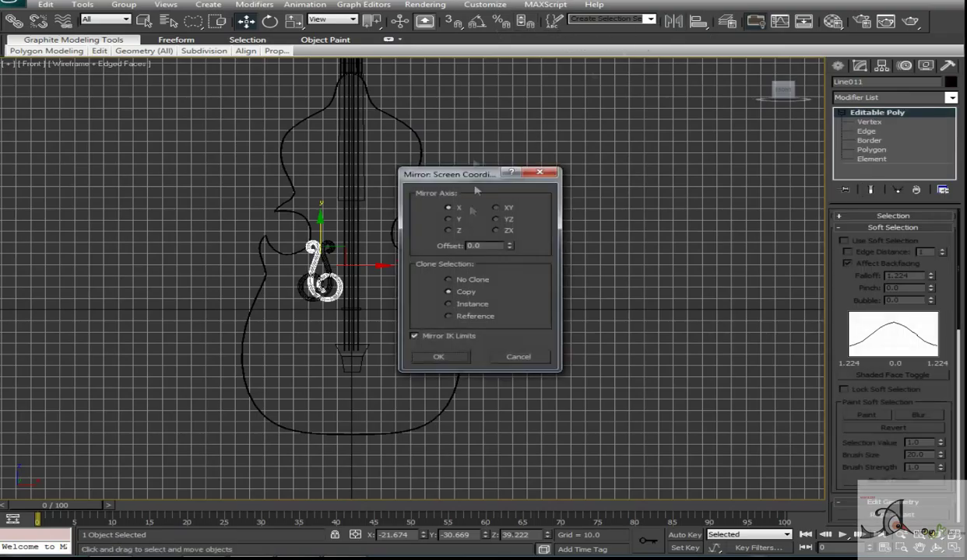
pyautogui.moveTo(512, 163); pyautogui.dragTo(591, 140)
pyautogui.click(522, 322)
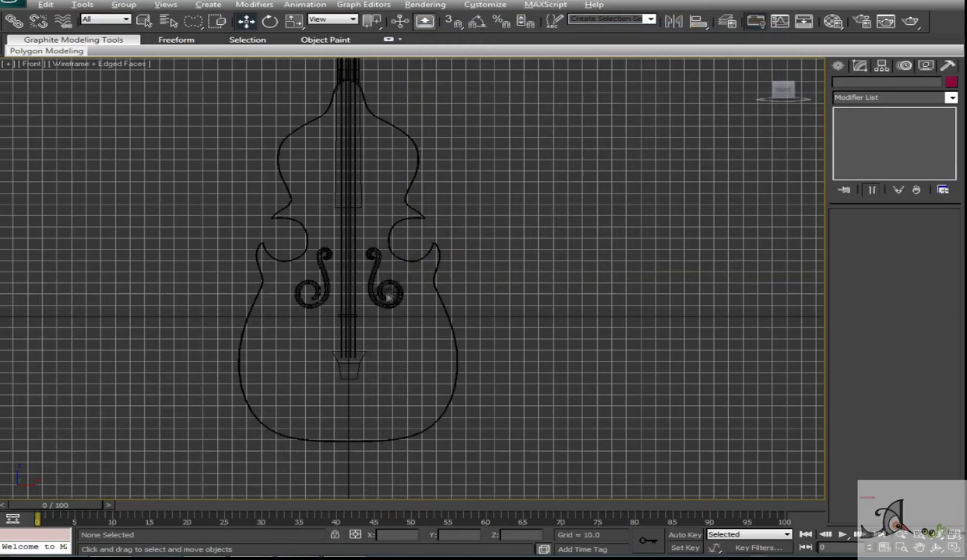
# Nudge the original f-hole down and delete the misplaced mirrored copy
pyautogui.moveTo(389, 297); pyautogui.dragTo(290, 240)
pyautogui.scroll(3, 420, 296)
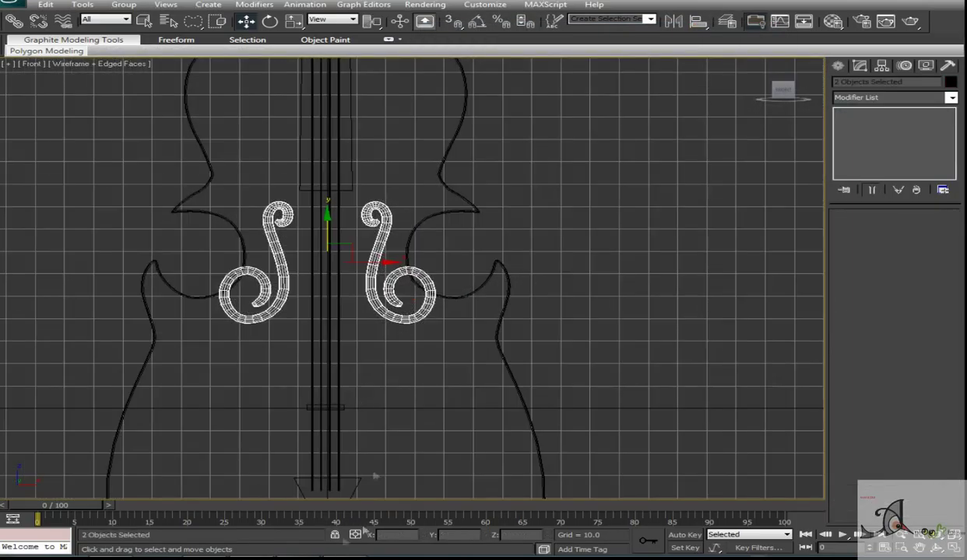
pyautogui.hotkey('alt', 'Tab')
pyautogui.moveTo(311, 311); pyautogui.dragTo(269, 331, button='middle')
pyautogui.click(204, 287)
pyautogui.moveTo(216, 277); pyautogui.dragTo(210, 304)
pyautogui.click(344, 323)
pyautogui.press('Delete')
pyautogui.click(239, 334)
# Mirror the f-hole again and slide the copy to the body's right side
pyautogui.scroll(-5, 272, 339)
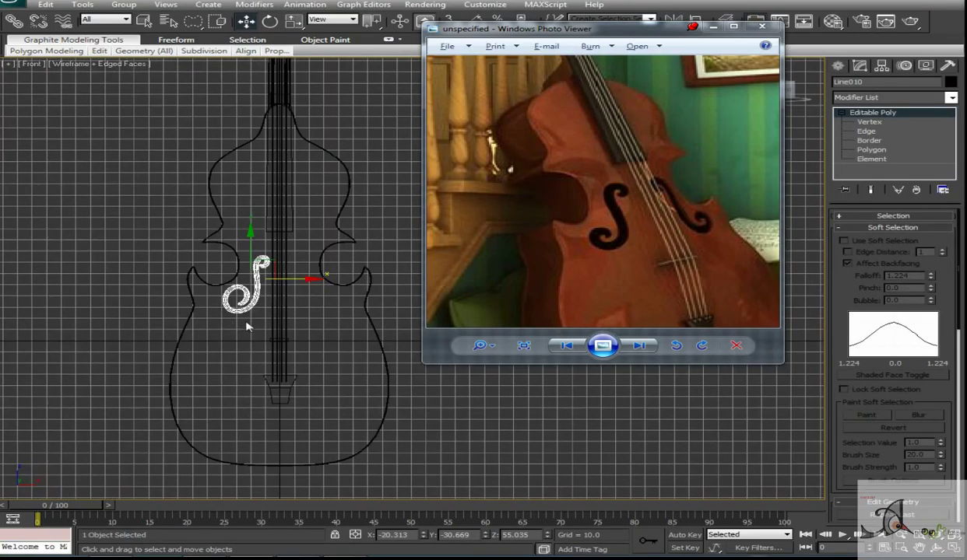
pyautogui.scroll(4, 251, 324)
pyautogui.moveTo(545, 28); pyautogui.dragTo(568, 86)
pyautogui.click(675, 21)
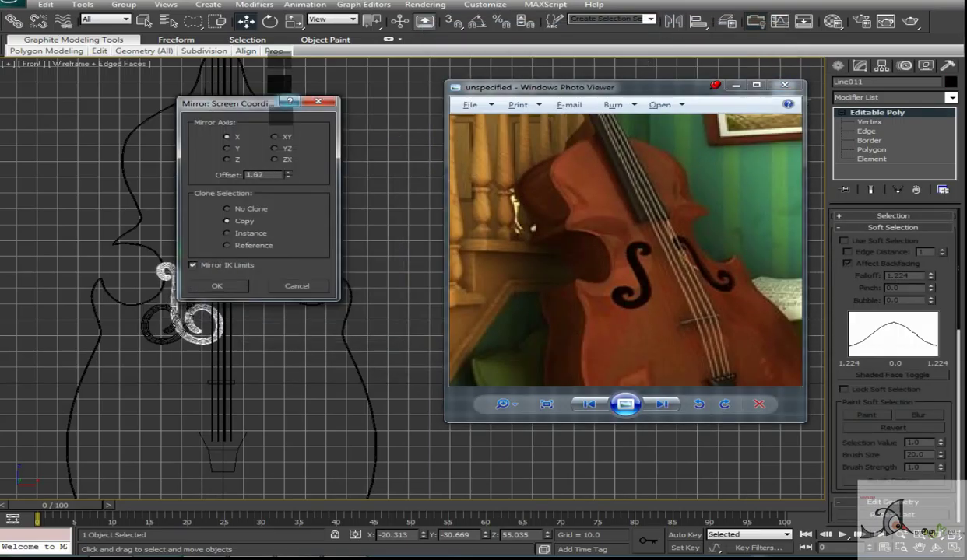
pyautogui.click(204, 284)
pyautogui.moveTo(245, 298); pyautogui.dragTo(314, 301)
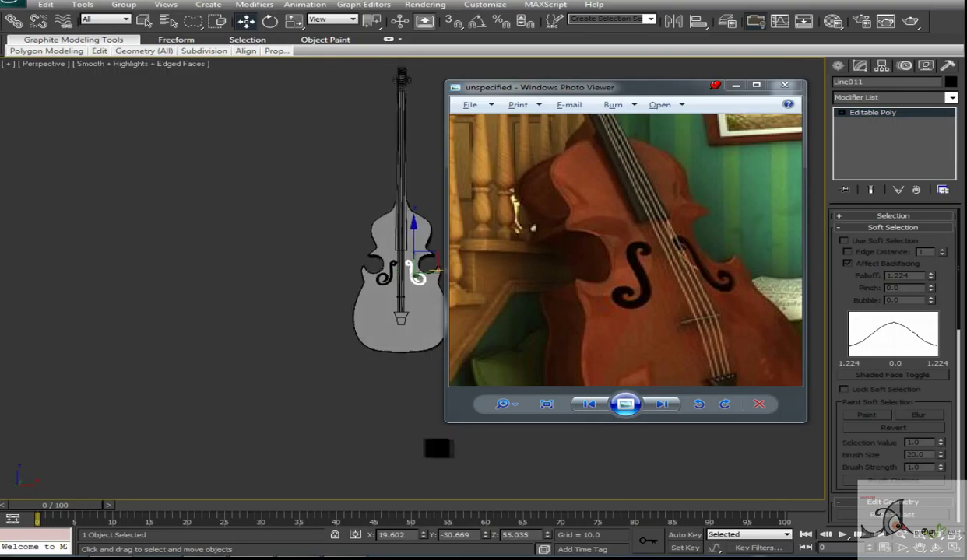
# Orbit the view side-on and select the Line003 body part
pyautogui.click(421, 411)
pyautogui.moveTo(422, 412)
pyautogui.keyDown('alt'); pyautogui.mouseDown(button='middle')
pyautogui.moveTo(349, 403)
pyautogui.moveTo(404, 360)
pyautogui.moveTo(373, 366)
pyautogui.mouseUp(button='middle'); pyautogui.keyUp('alt')
pyautogui.click(317, 341)
# Edit Line003 at Vertex level in a zoomed-in Perspective view
pyautogui.press('l')
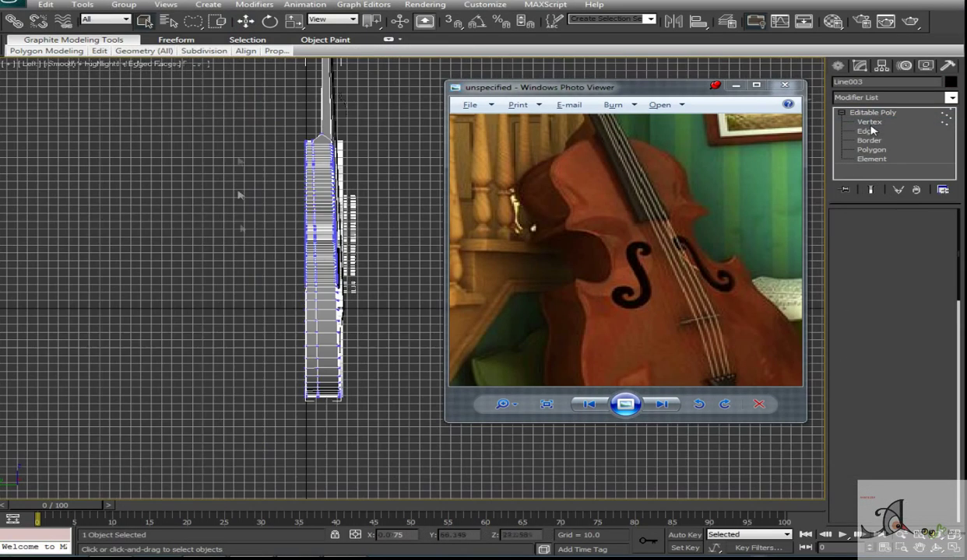
pyautogui.click(869, 123)
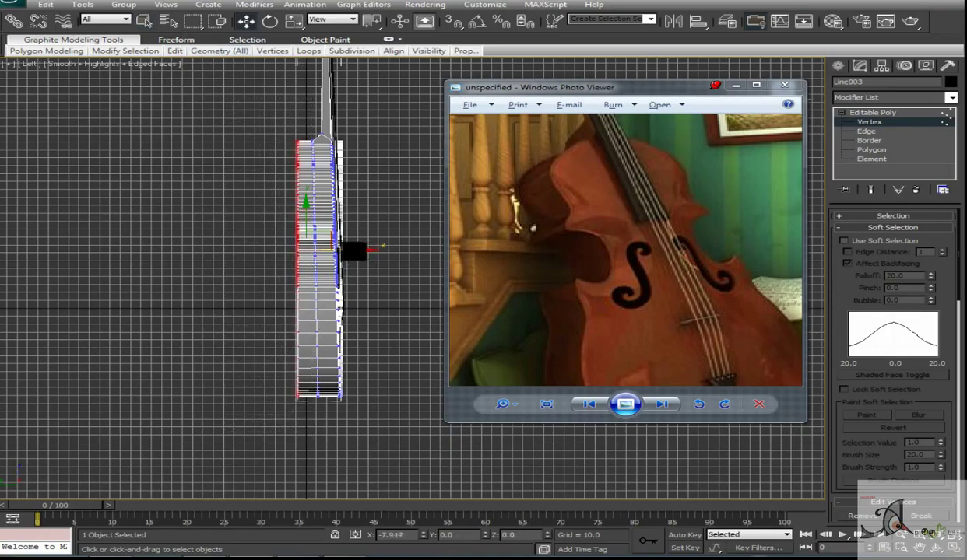
pyautogui.press('p')
pyautogui.scroll(4, 332, 348)
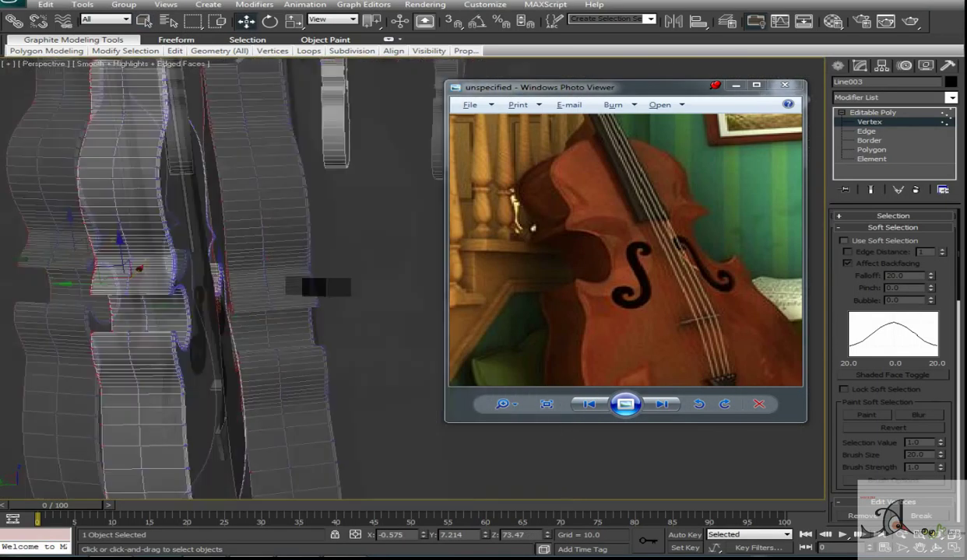